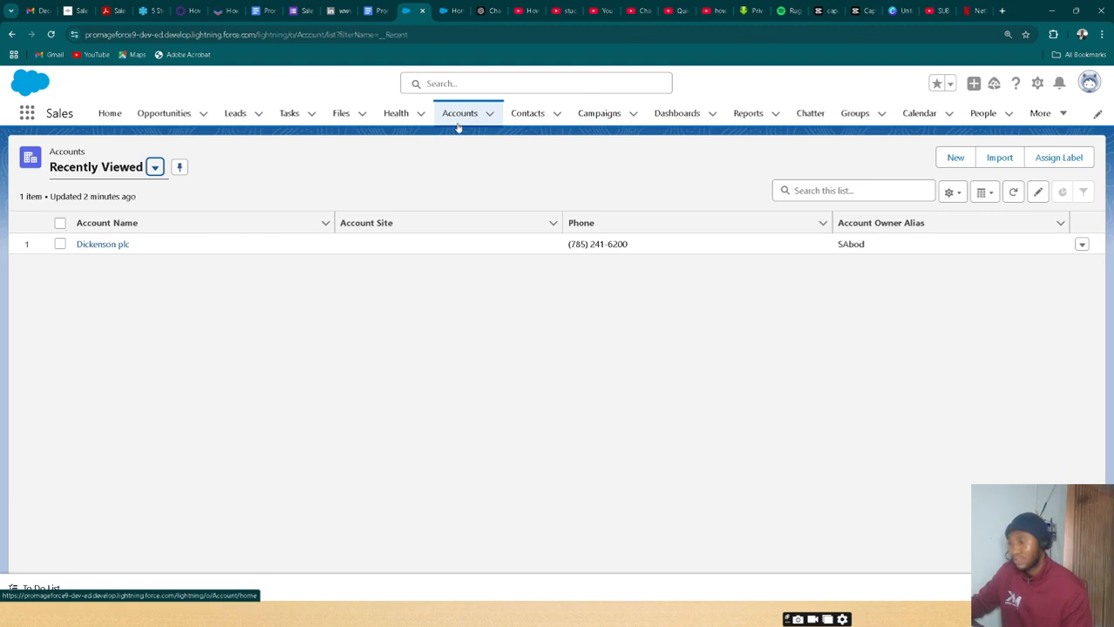
Open the Dickenson plc account and examine its details, including the billing address
left_click(106, 245)
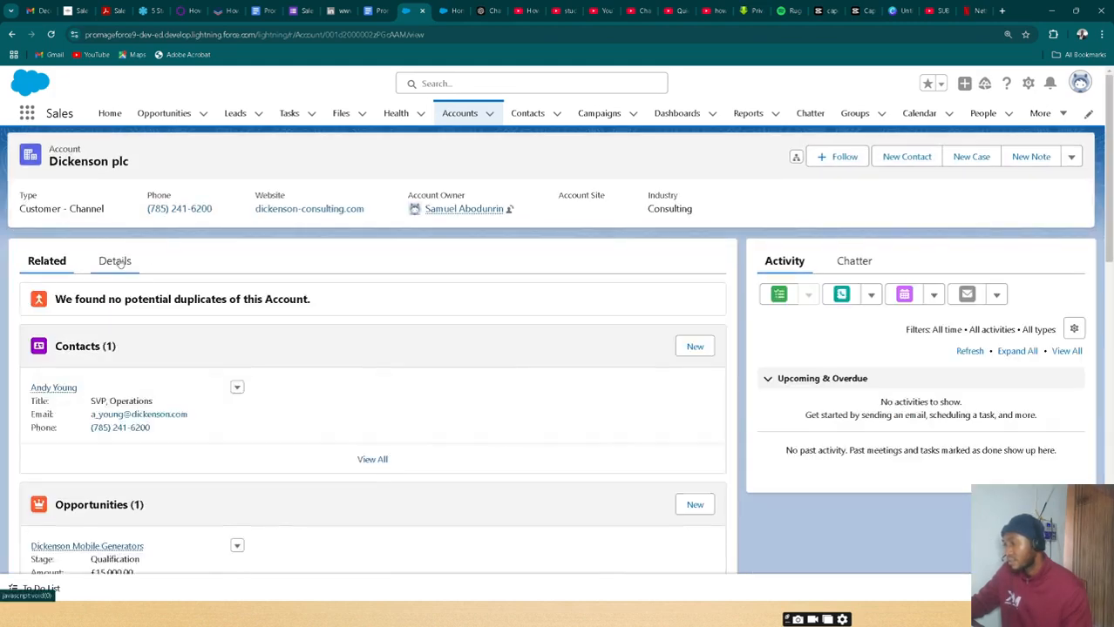
left_click(121, 264)
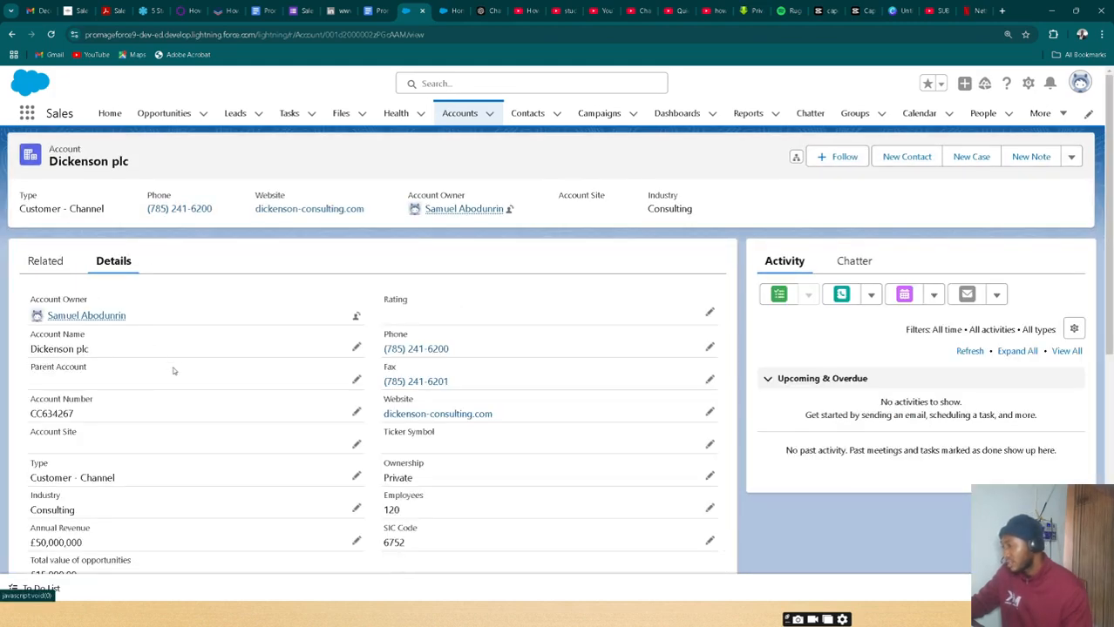
scroll(348, 417, "down", 1)
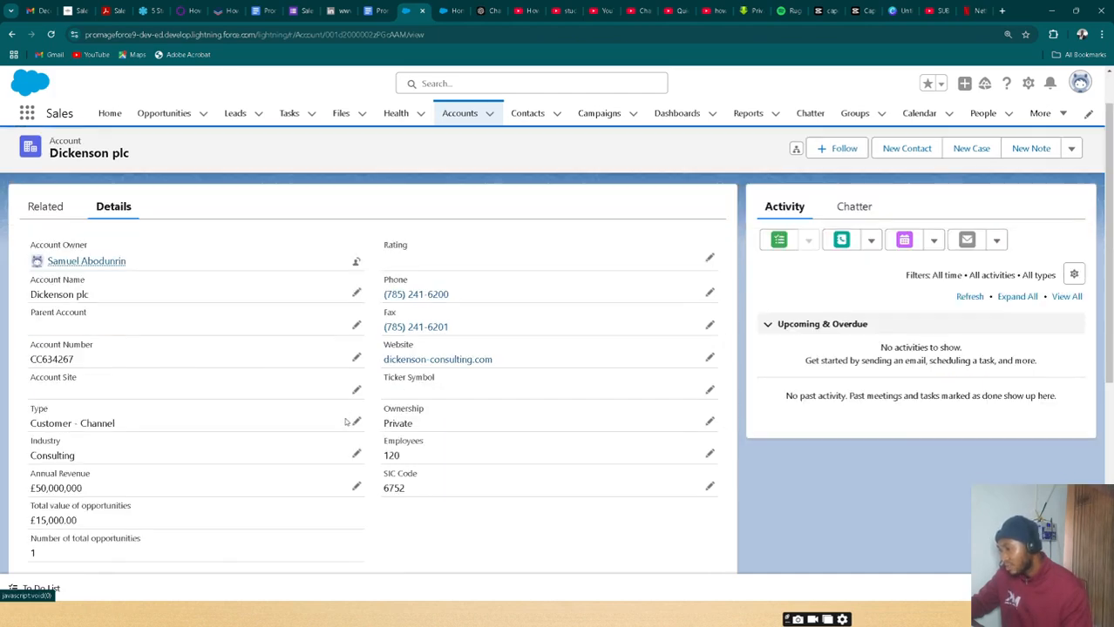
scroll(345, 422, "down", 2)
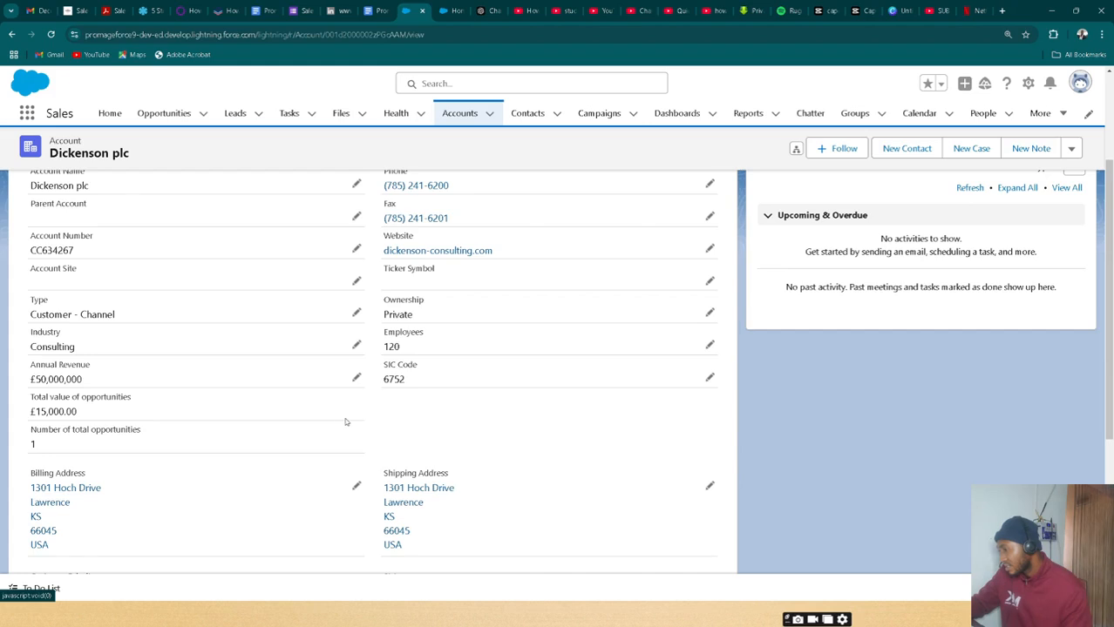
scroll(345, 422, "down", 2)
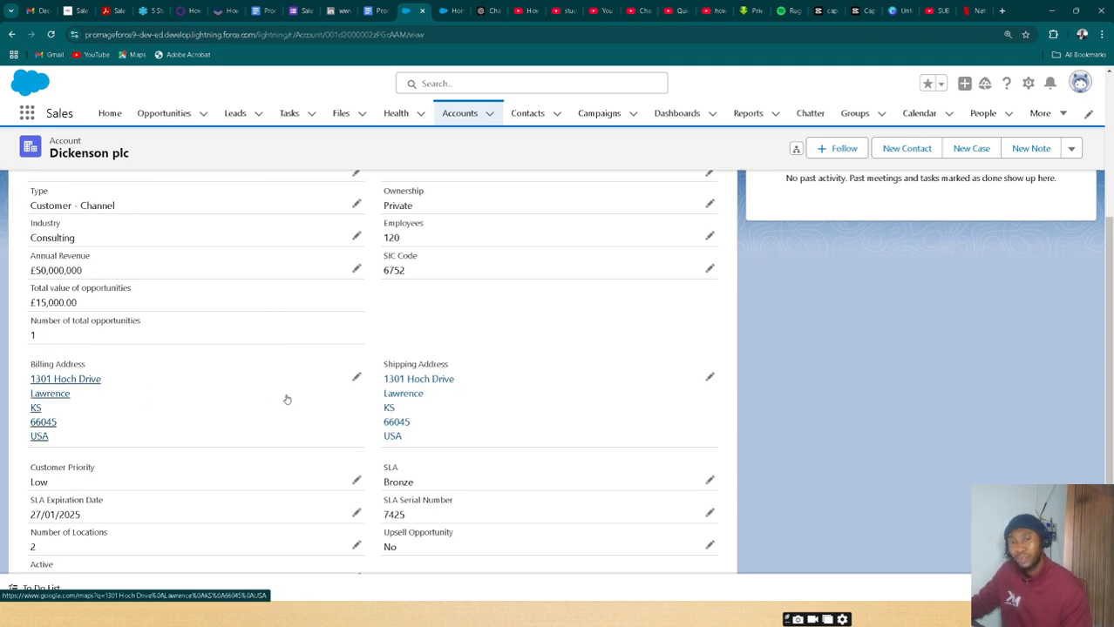
scroll(287, 399, "down", 3)
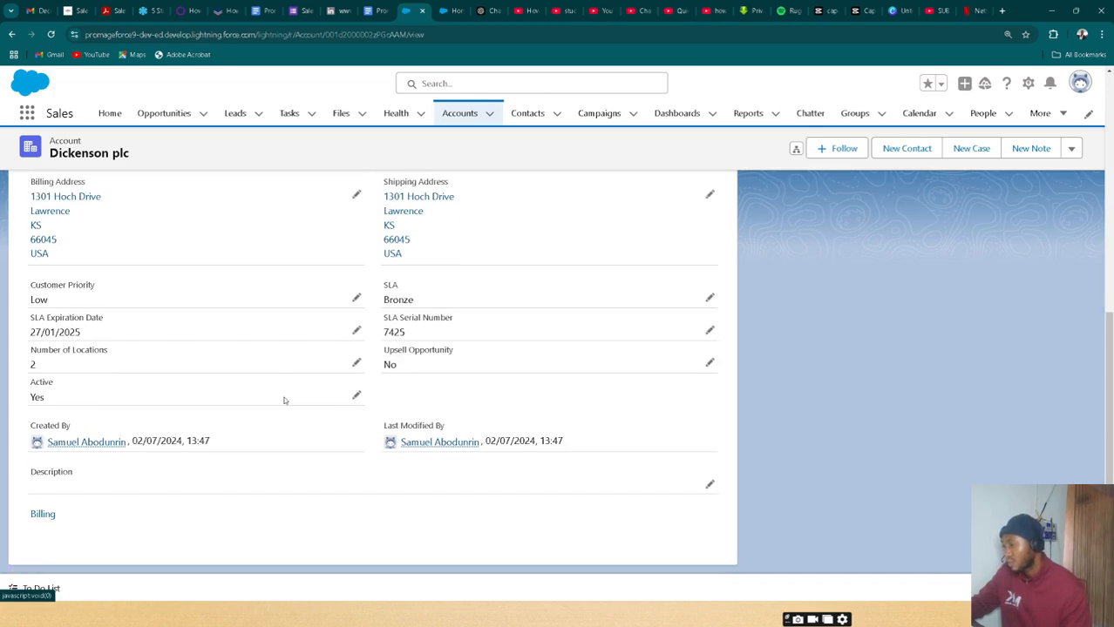
scroll(283, 400, "up", 5)
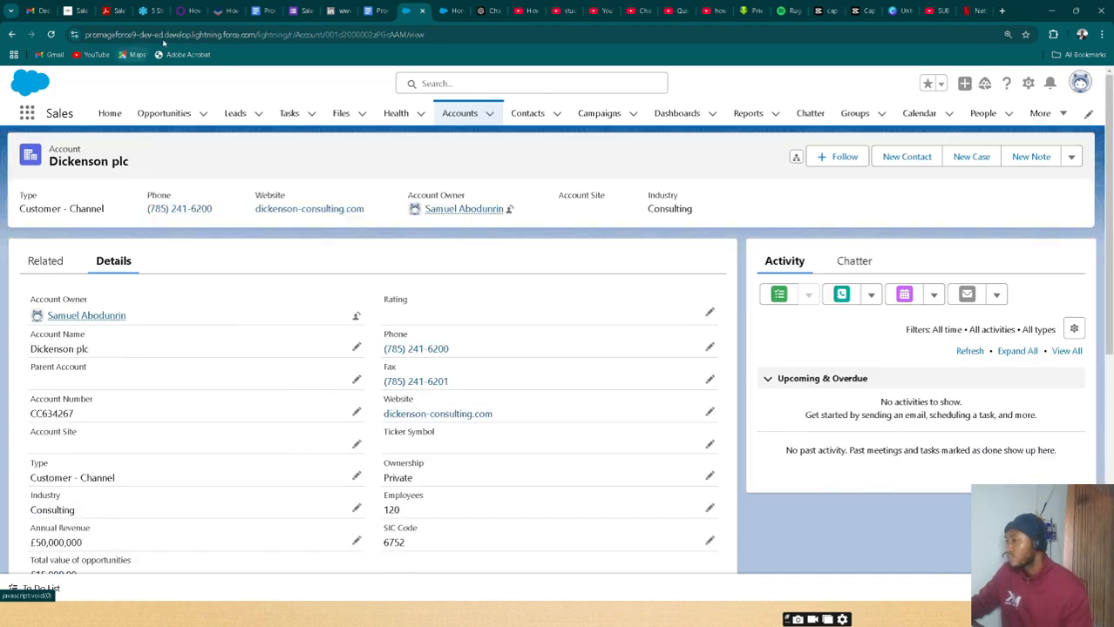
Return to the accounts list and start a new list view named USA Accounts
left_click(459, 113)
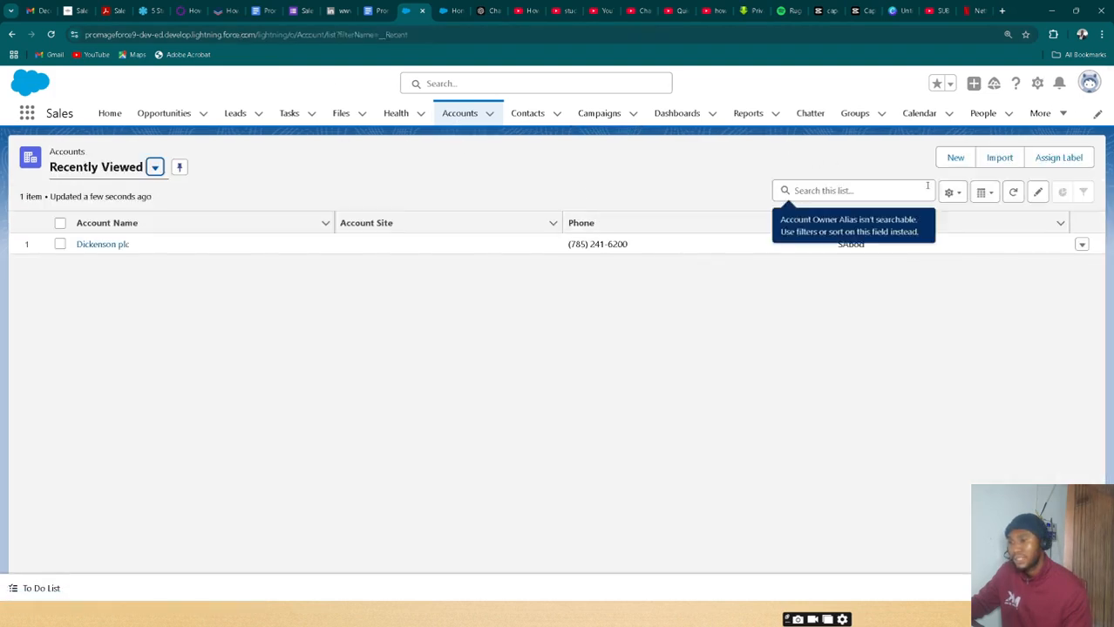
left_click(961, 194)
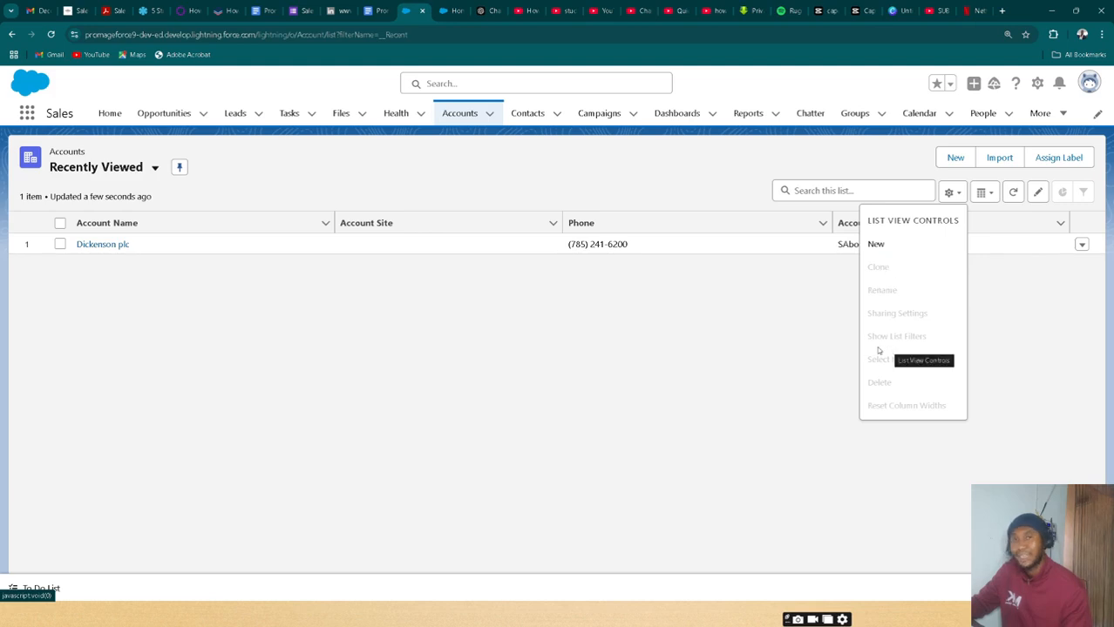
left_click(890, 250)
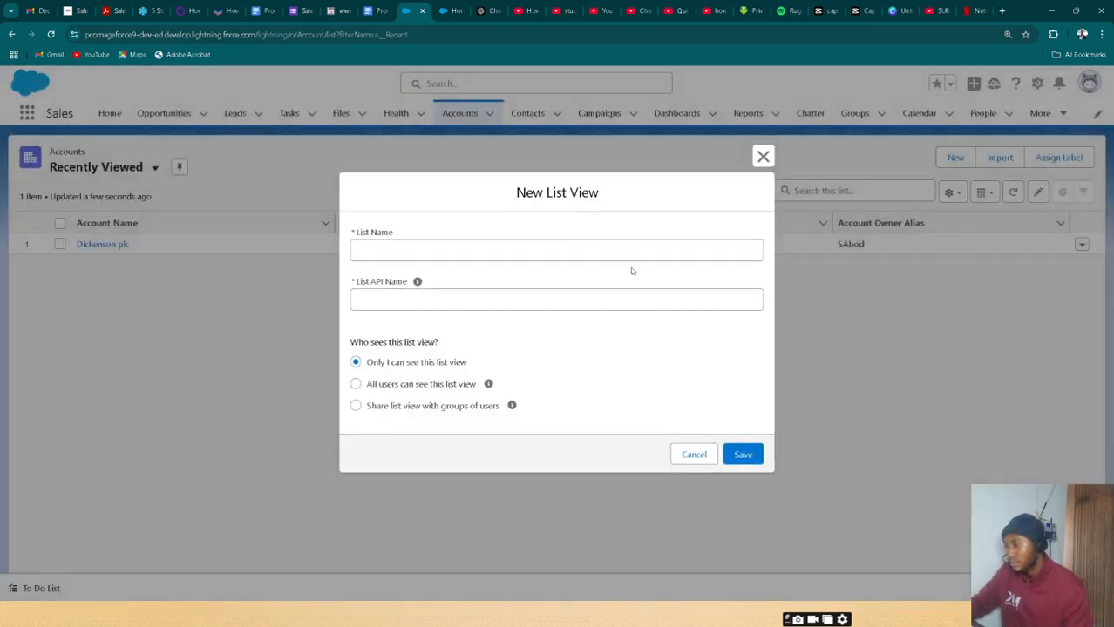
left_click(621, 250)
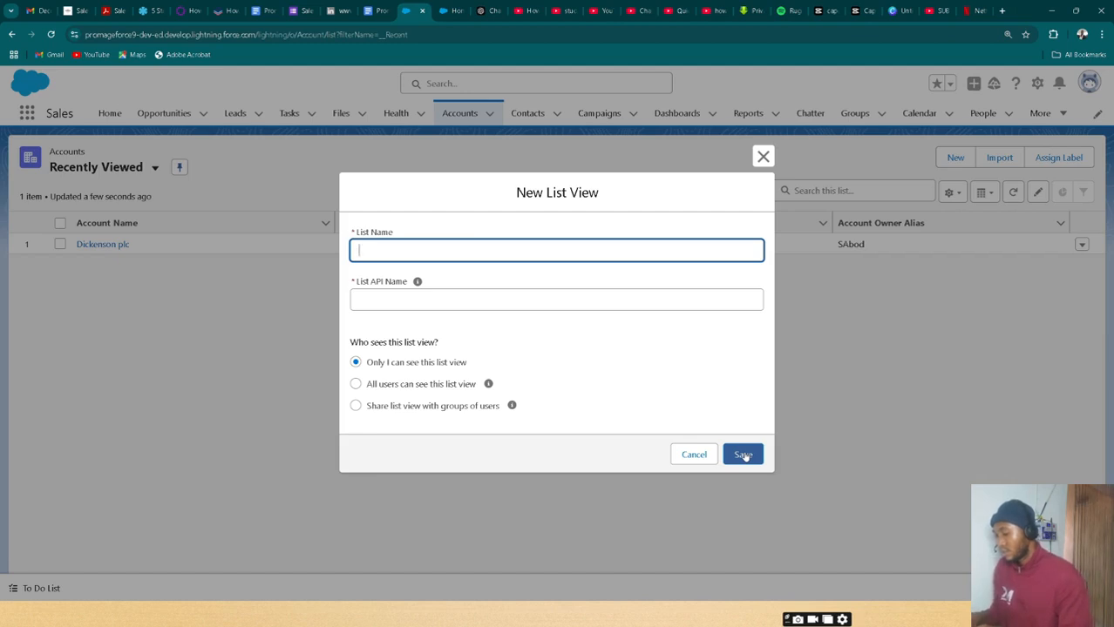
type("USA")
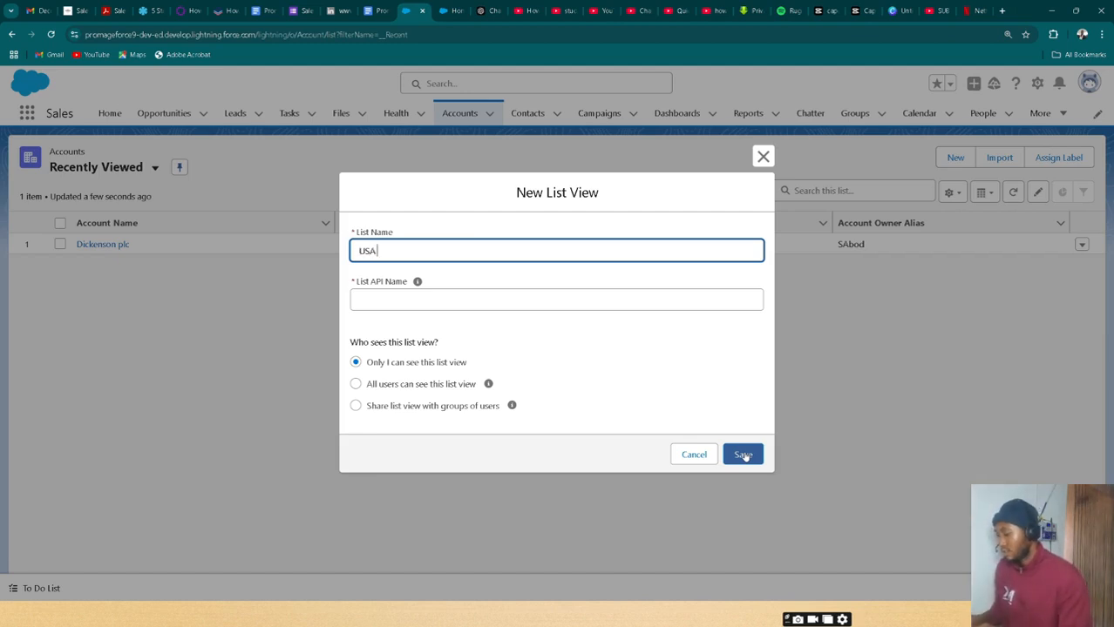
type(" Acco")
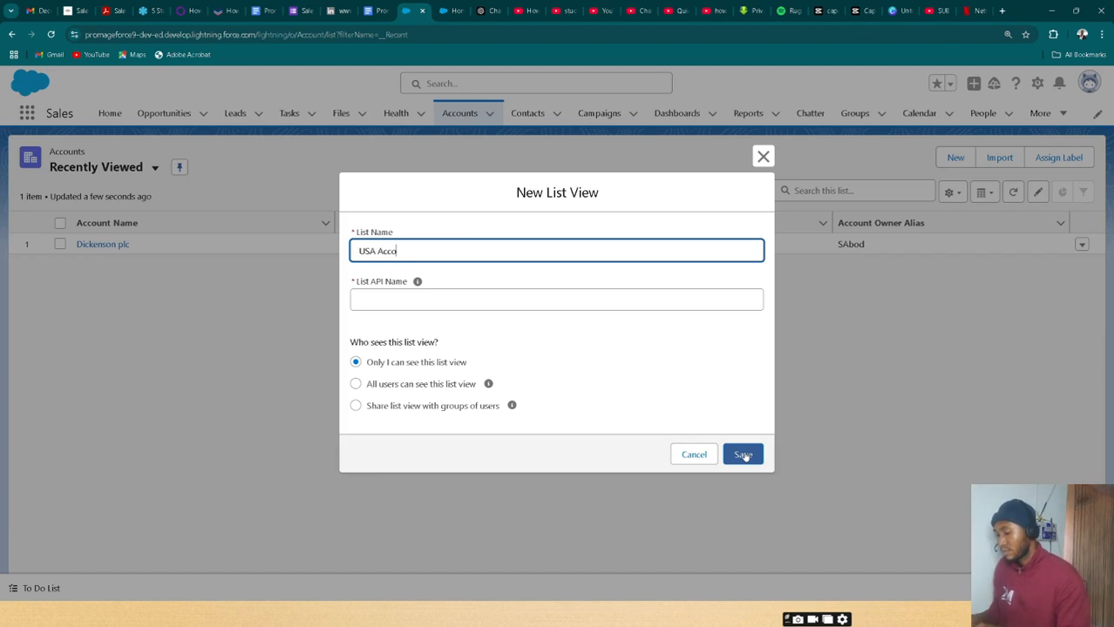
type("unts")
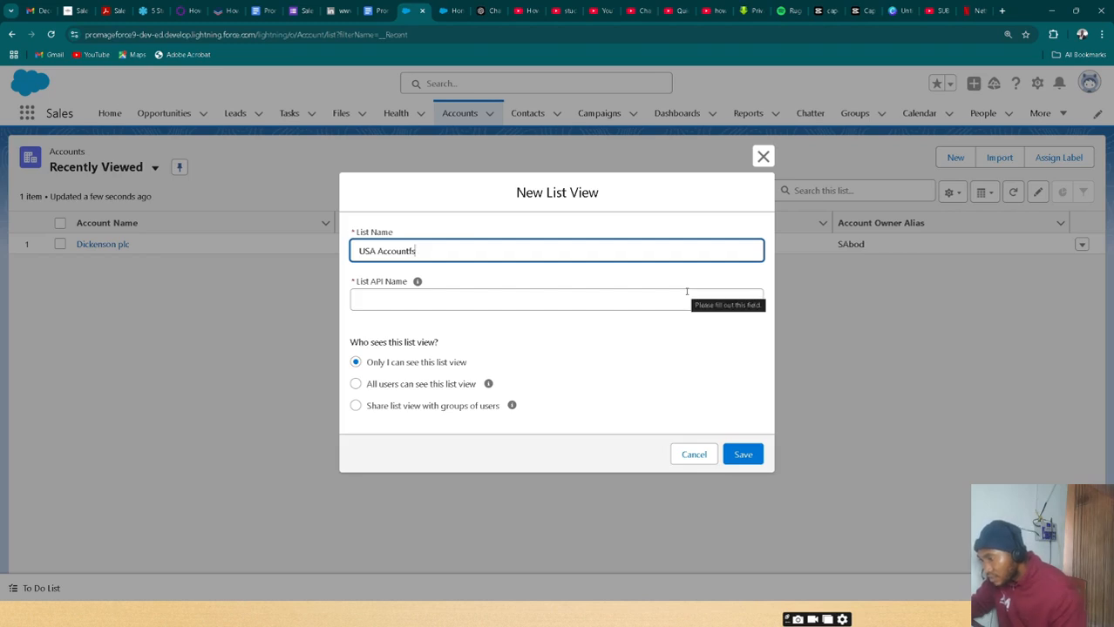
key("BackSpace")
key("BackSpace")
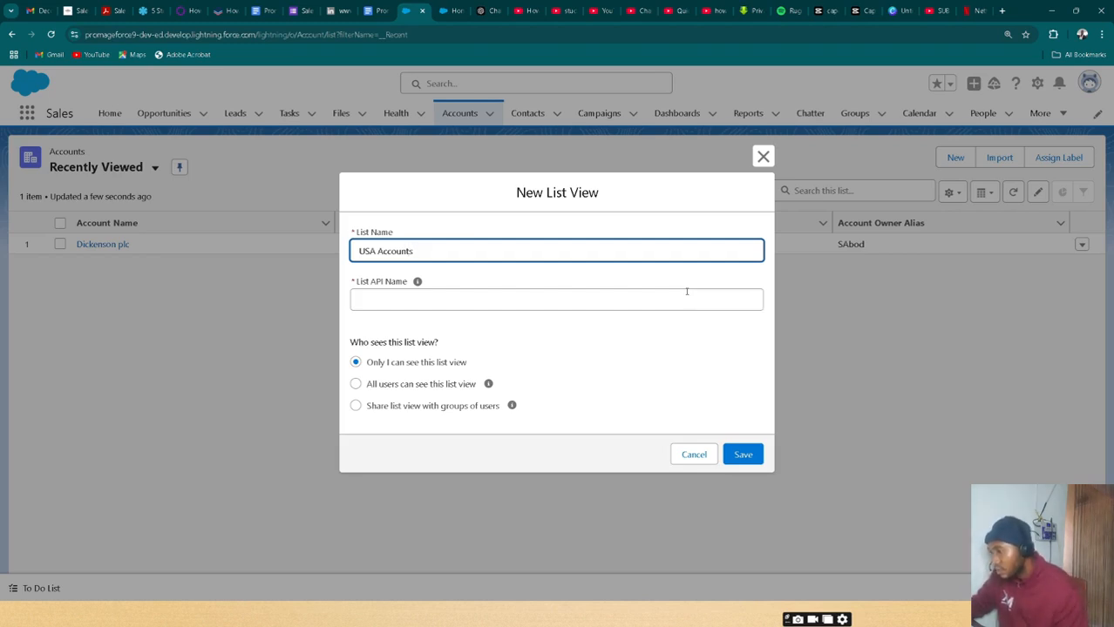
key("Tab")
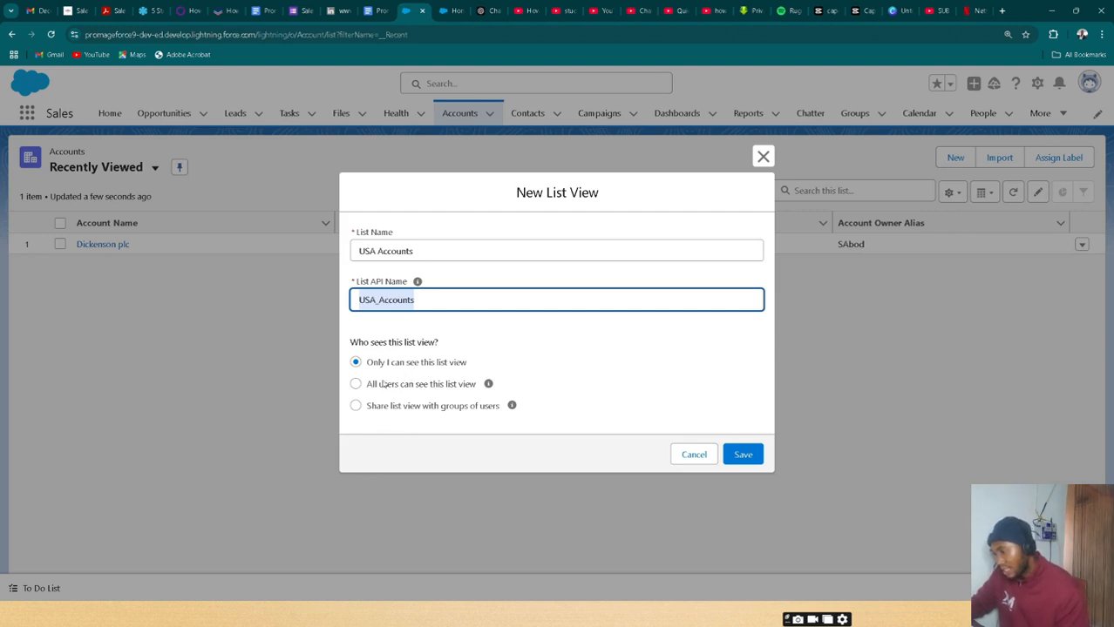
Make the USA Accounts list view visible to all users, save it and check the available account lists
left_click(355, 385)
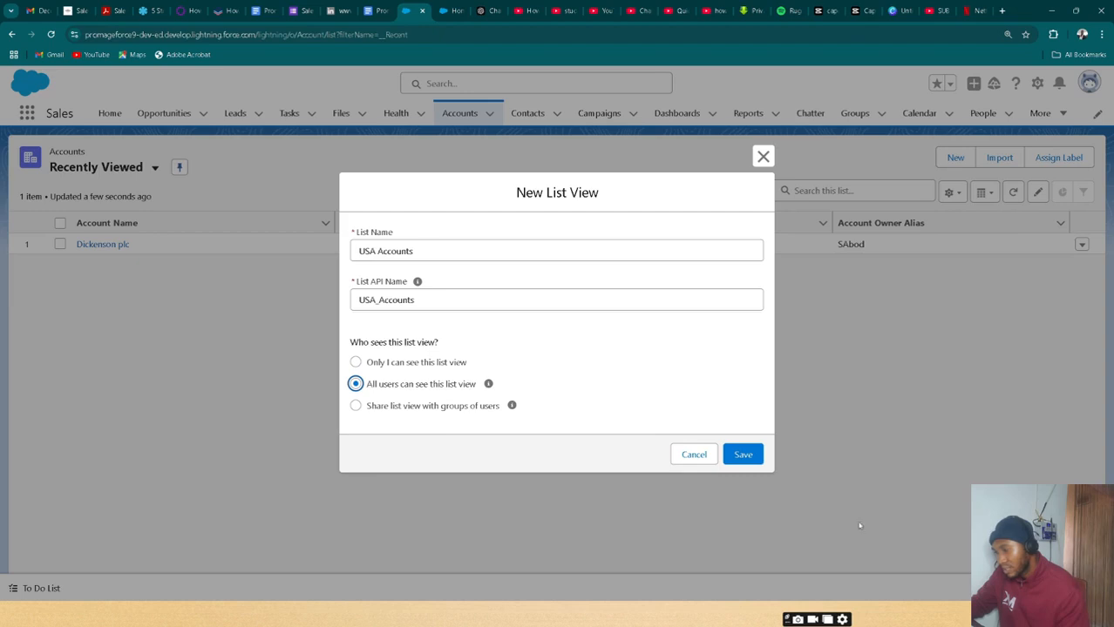
left_click(744, 455)
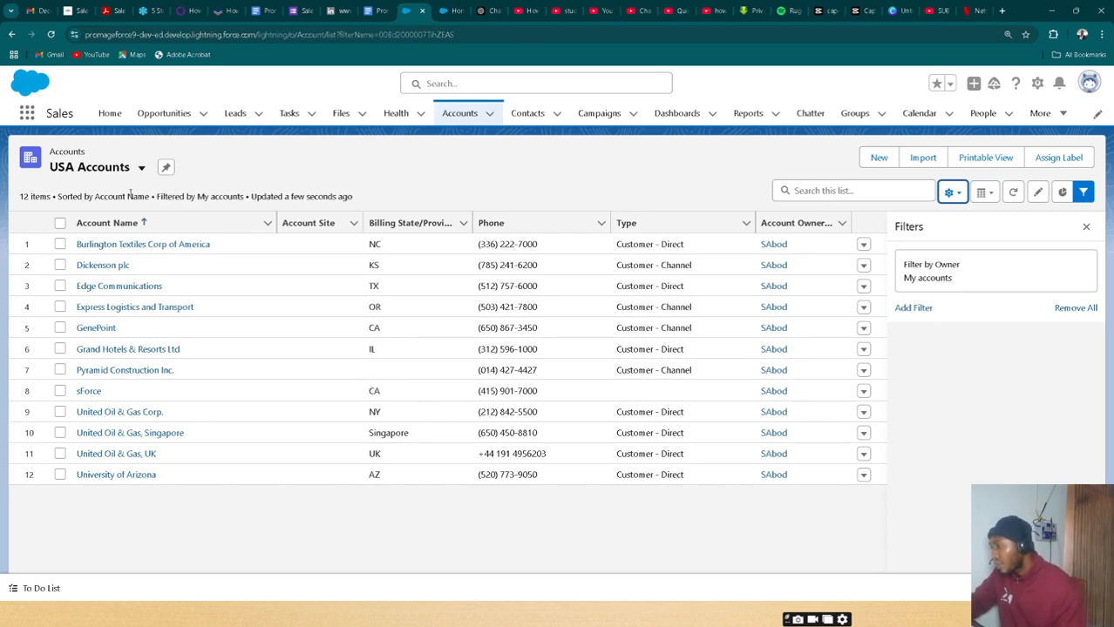
left_click(142, 168)
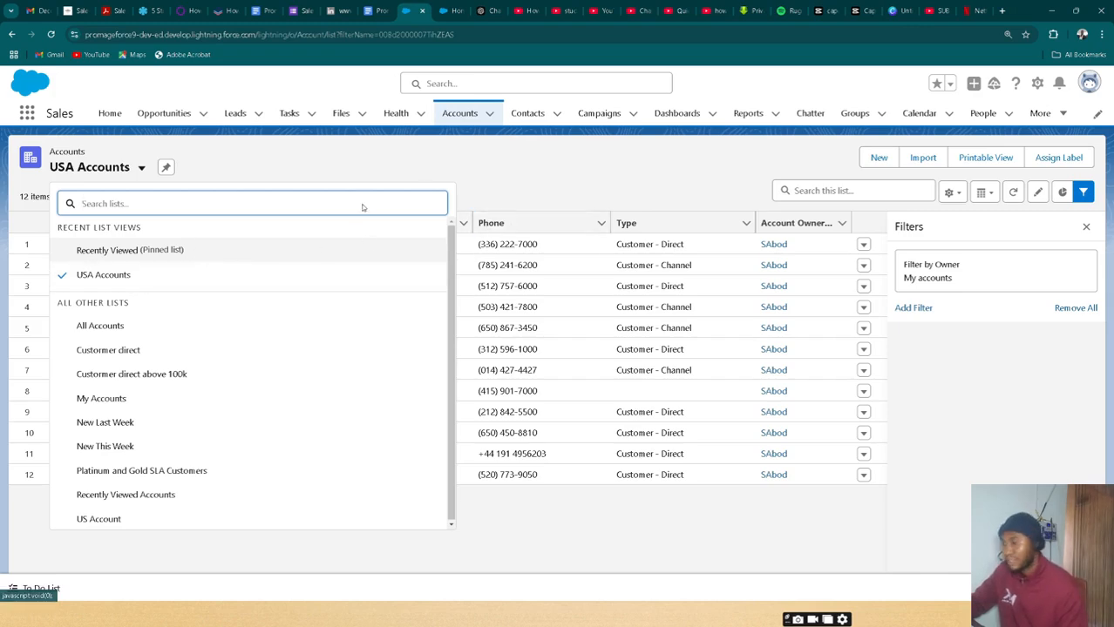
key("Escape")
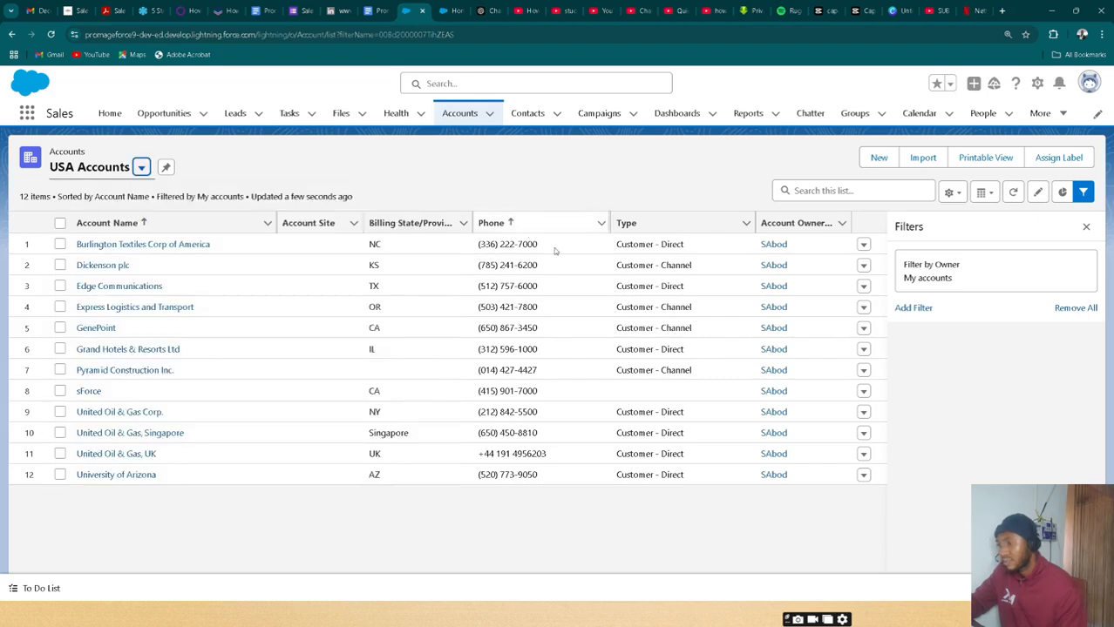
left_click(868, 161)
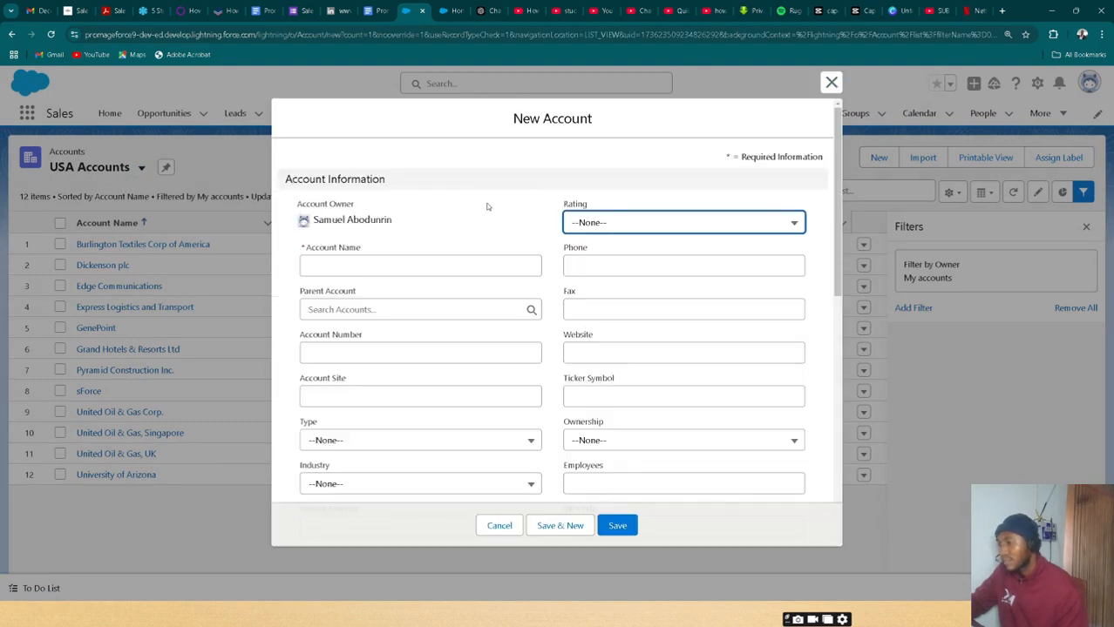
left_click(385, 266)
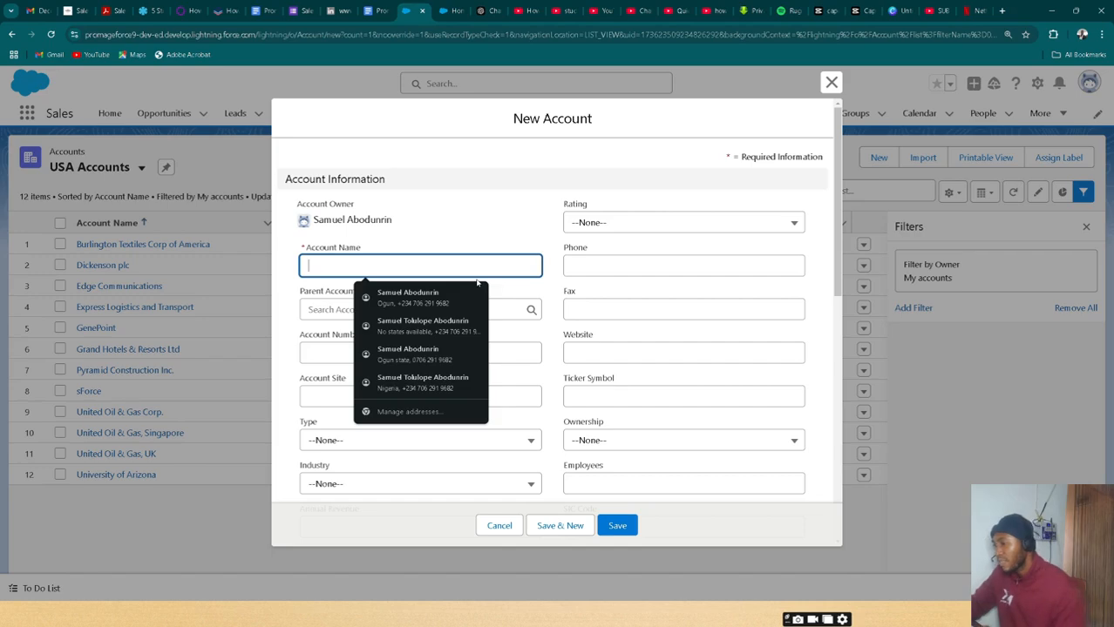
left_click(831, 82)
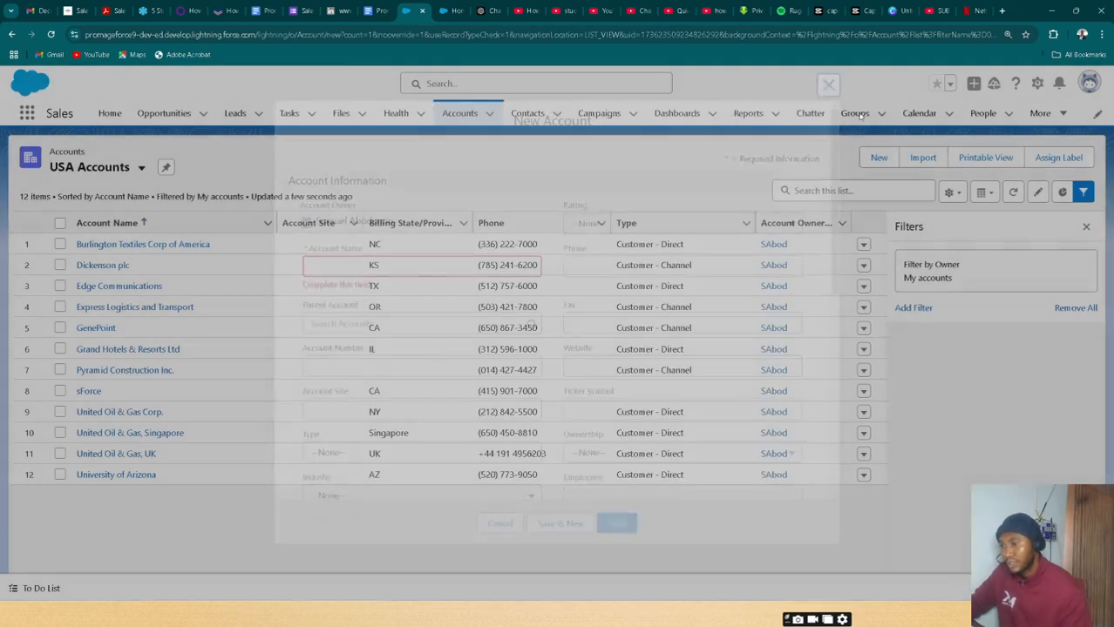
left_click(887, 158)
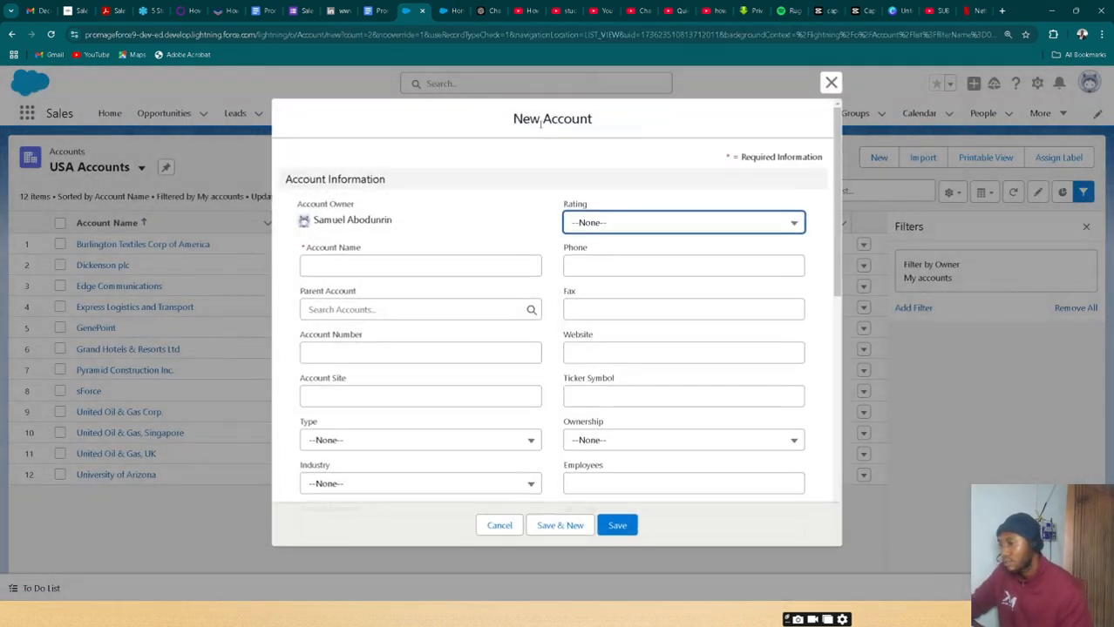
left_click(830, 82)
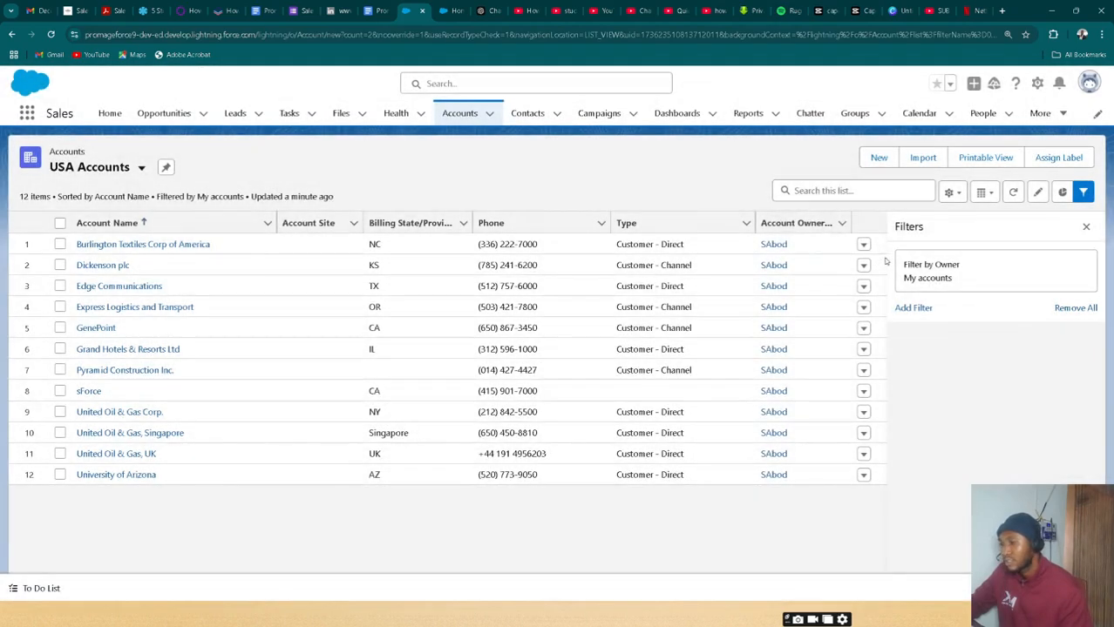
Start another account list view named UK Accounts
left_click(953, 193)
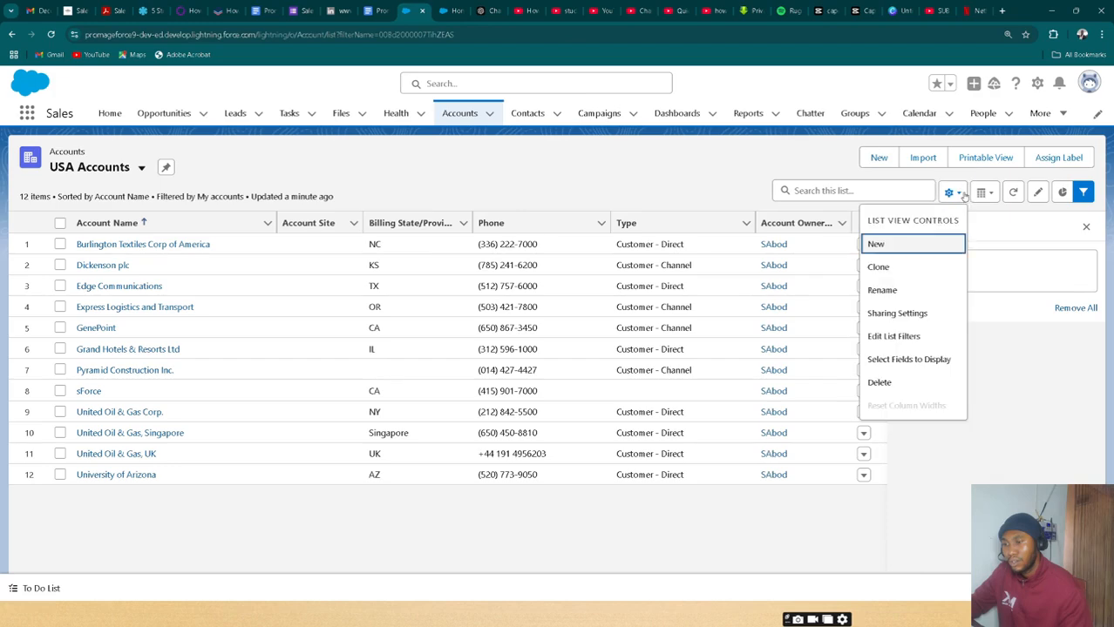
left_click(935, 250)
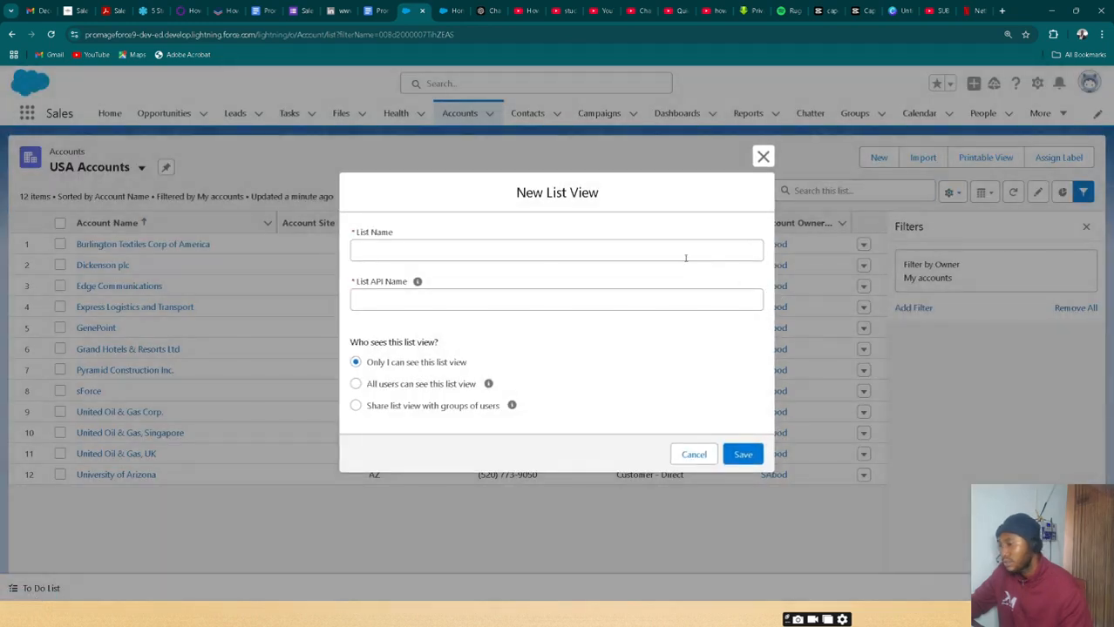
left_click(685, 256)
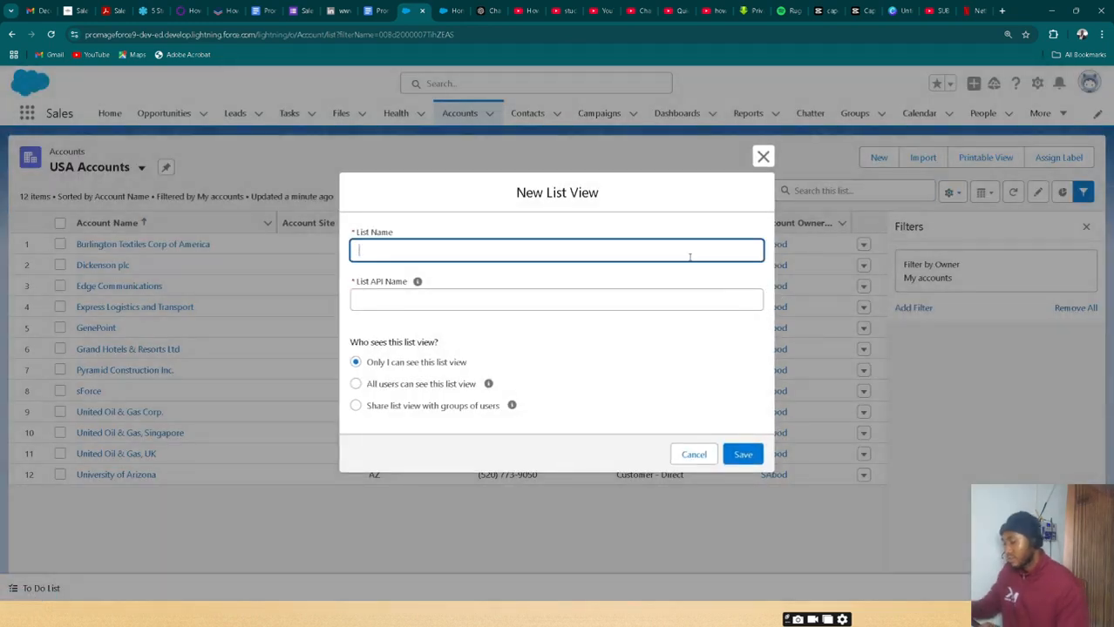
type("UK")
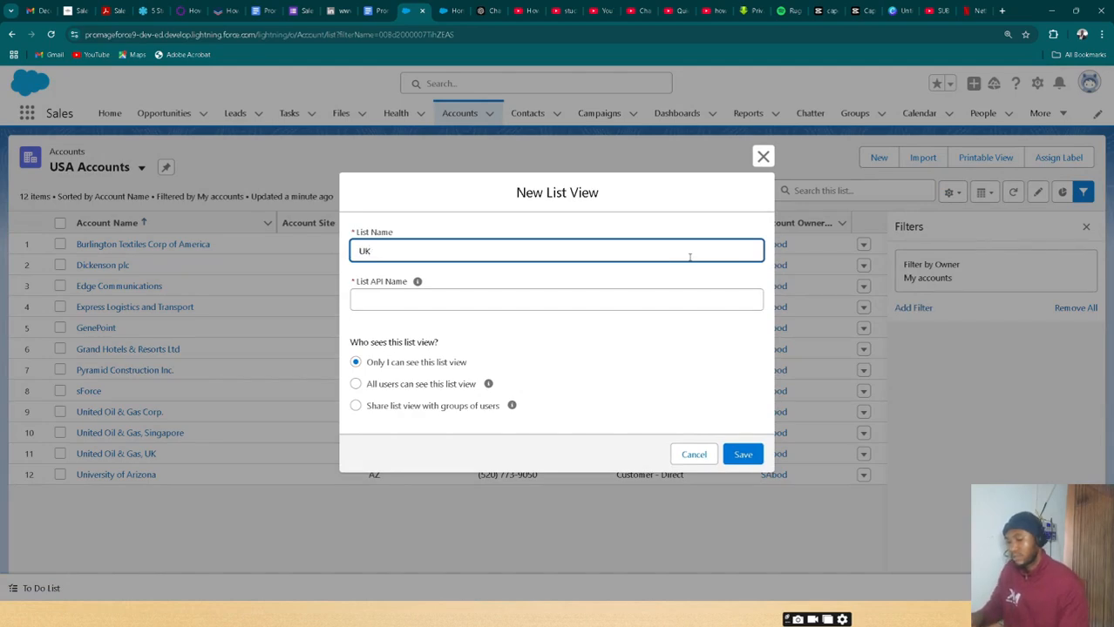
type(" Accounts")
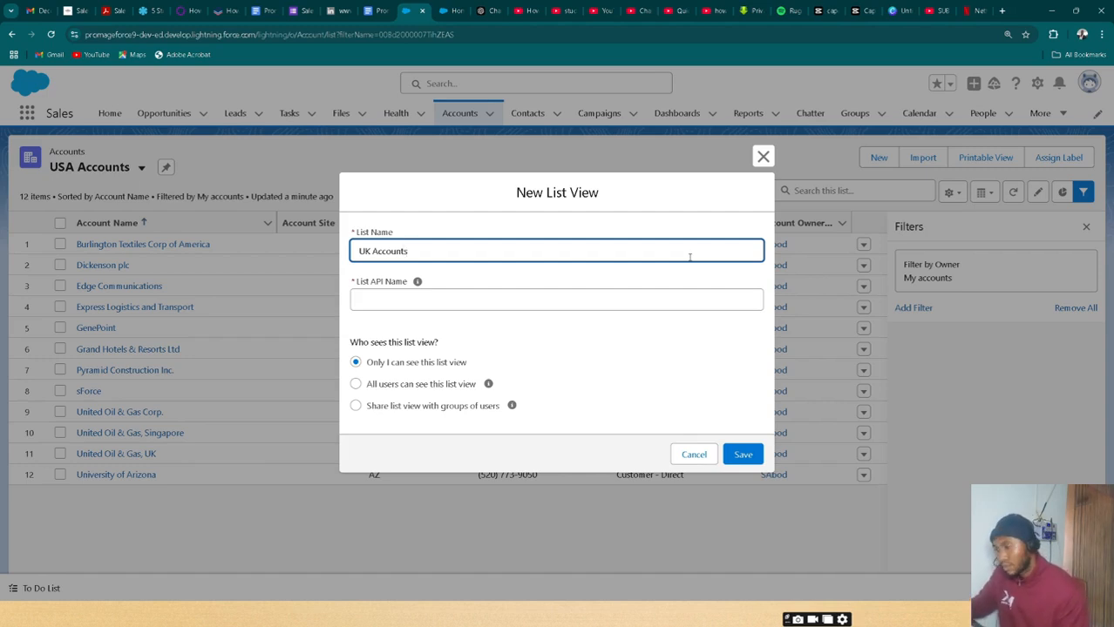
left_click(634, 296)
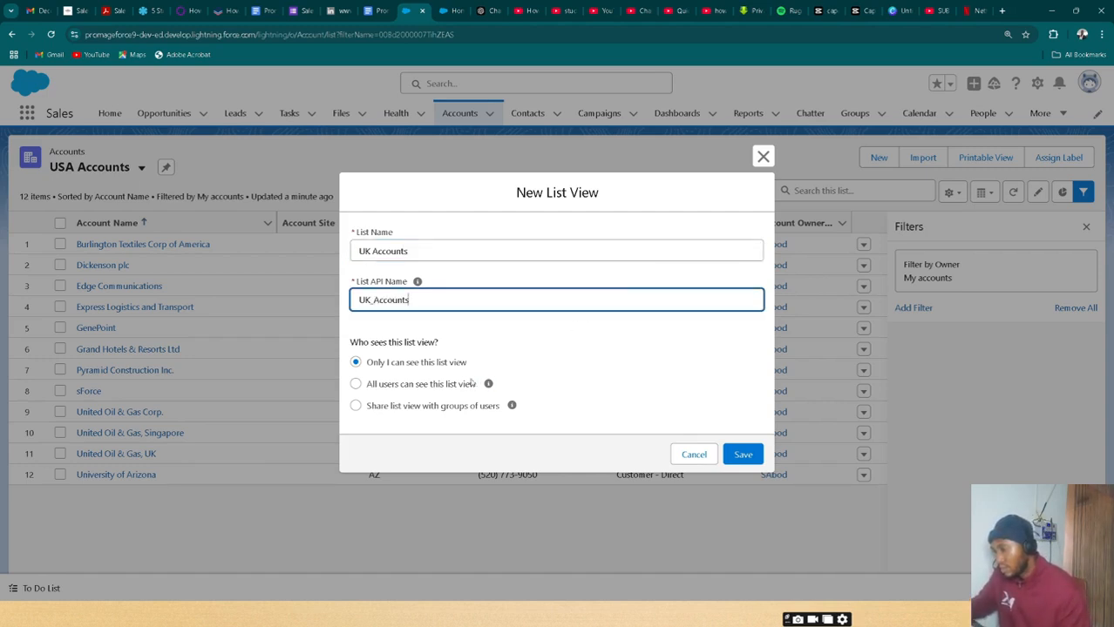
Make the UK Accounts list view visible to all users, save it and select it among the account lists
left_click(356, 384)
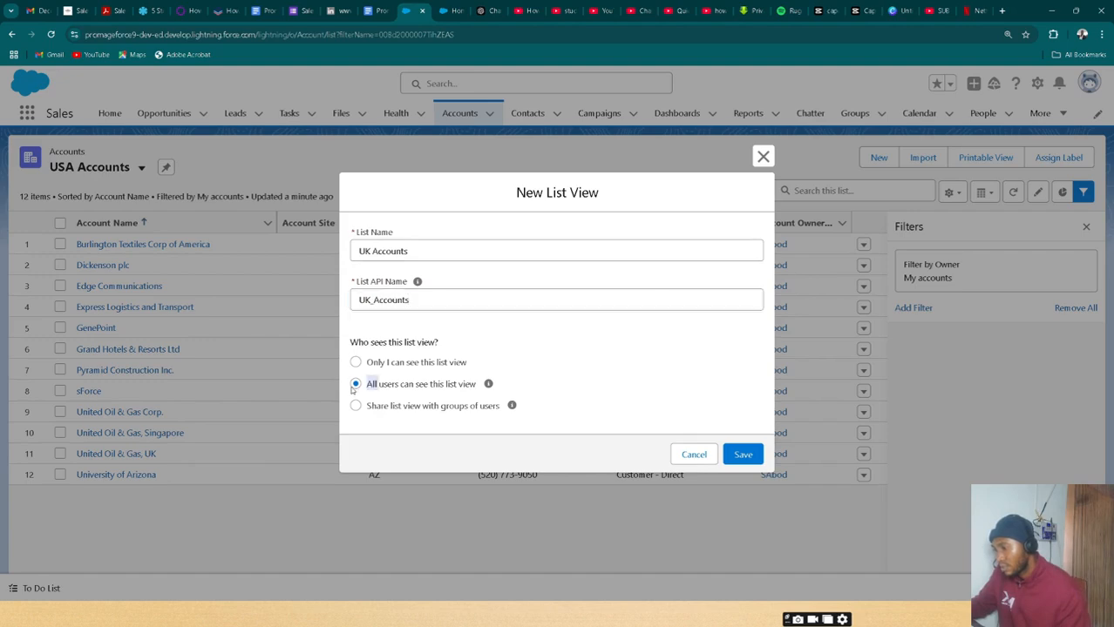
left_click(741, 455)
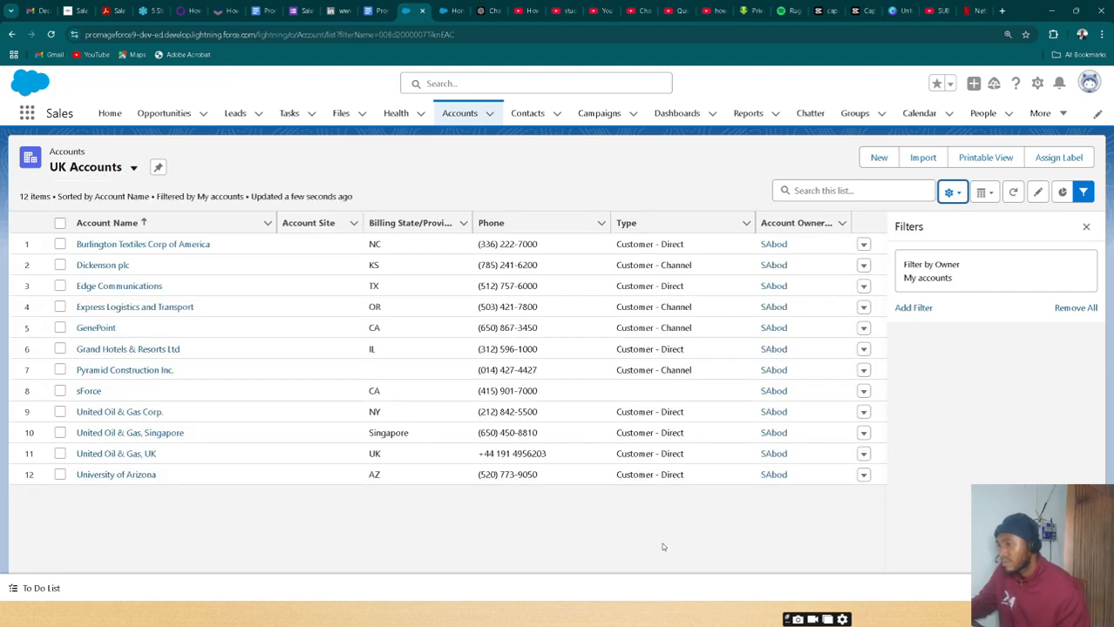
left_click(133, 167)
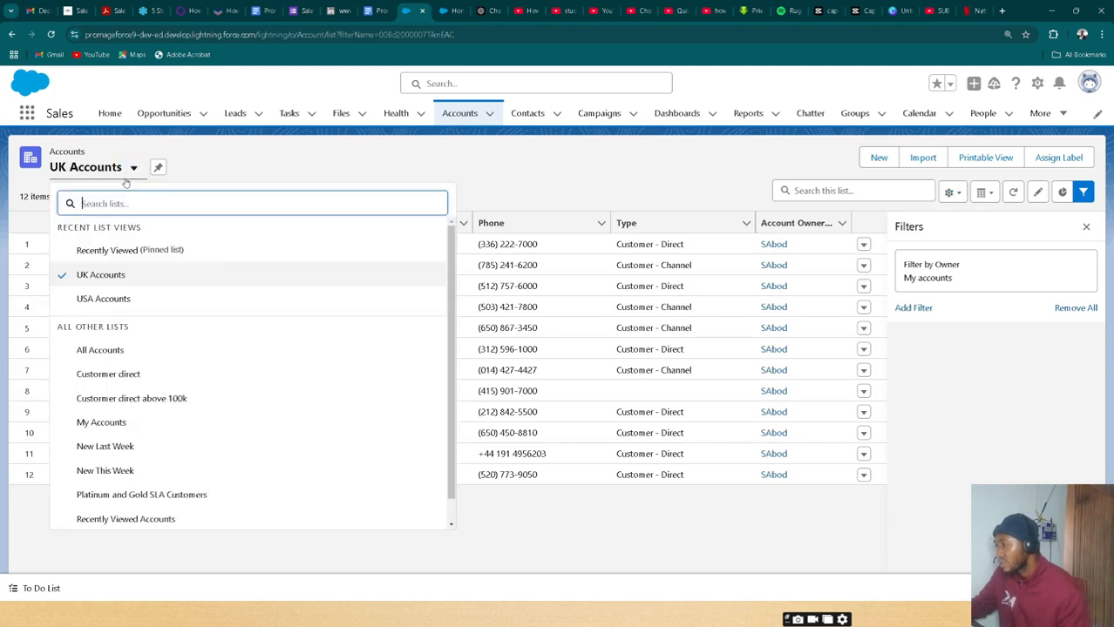
left_click(142, 281)
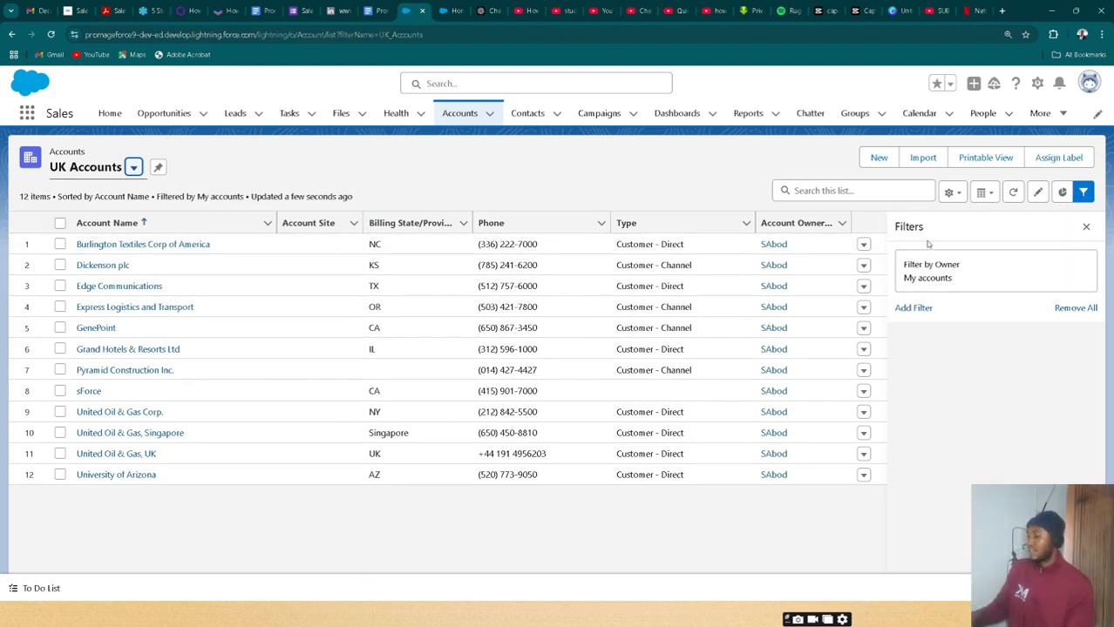
key("alt+Tab")
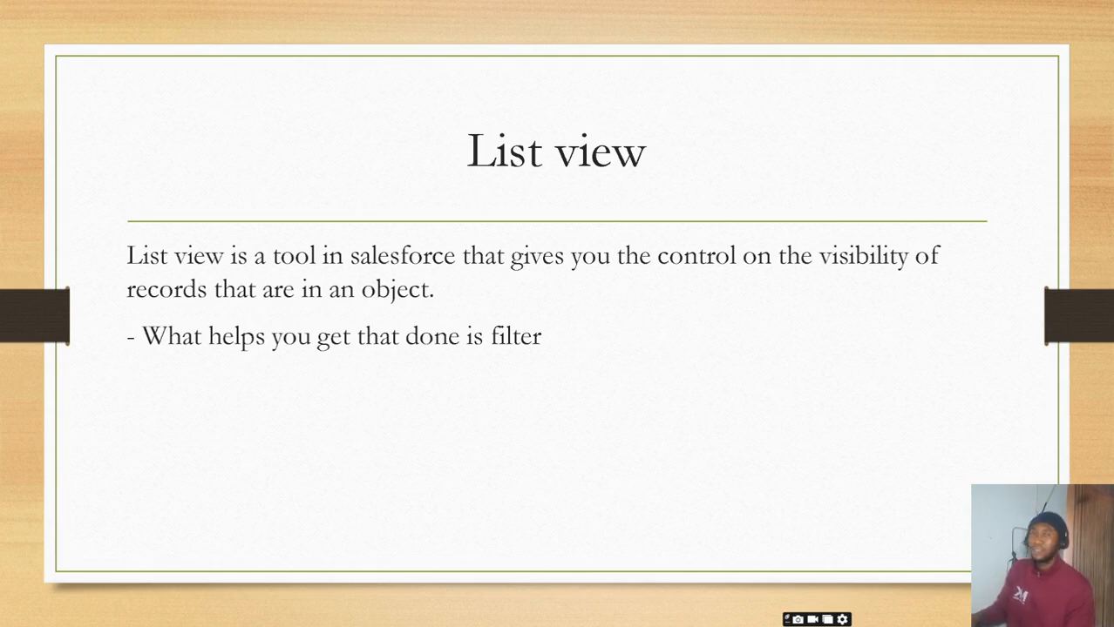
key("alt+Tab")
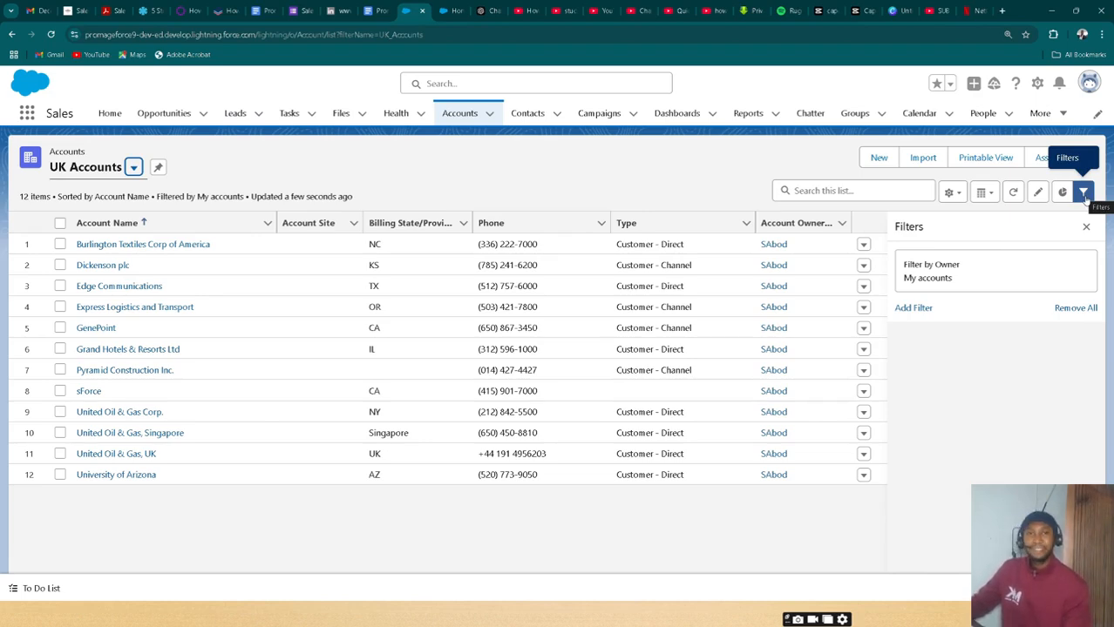
Set the owner filter of the UK Accounts list view to All accounts
left_click(947, 274)
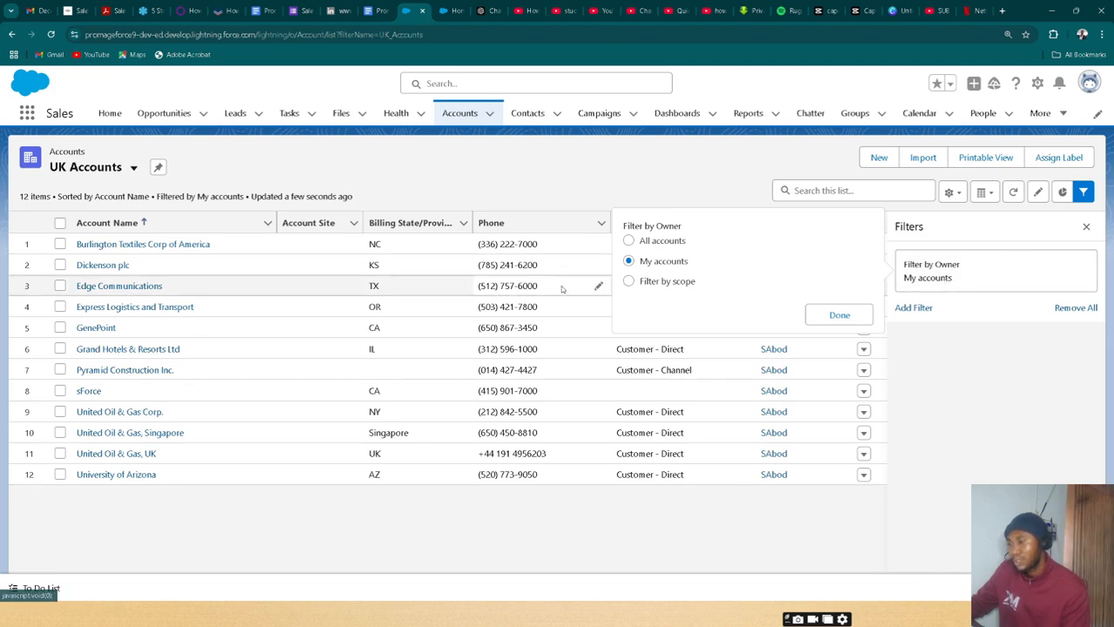
left_click(628, 241)
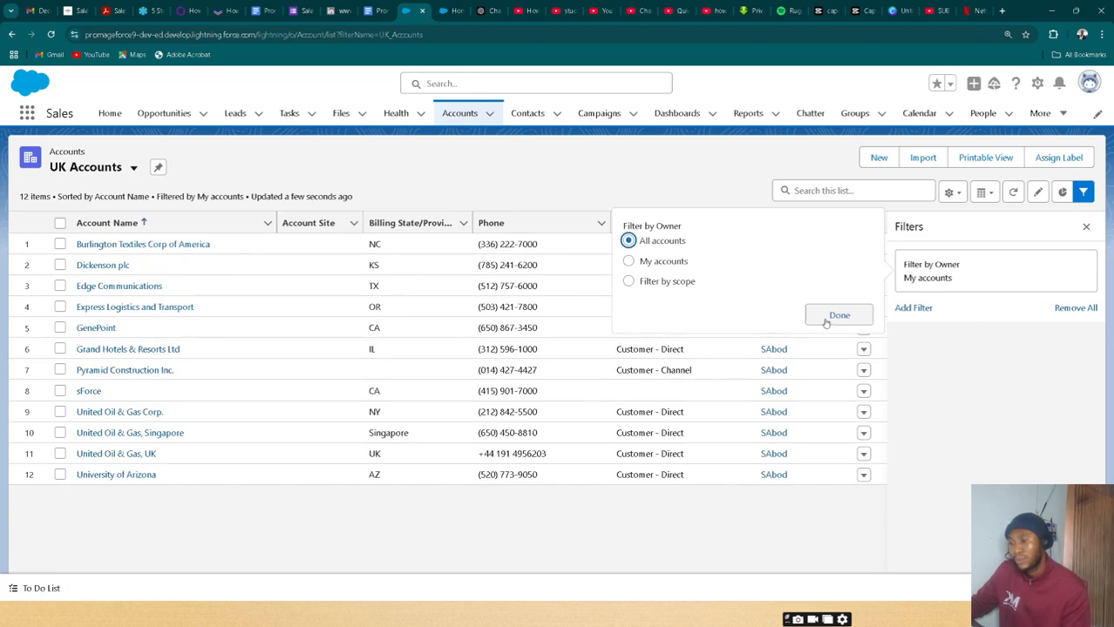
left_click(832, 316)
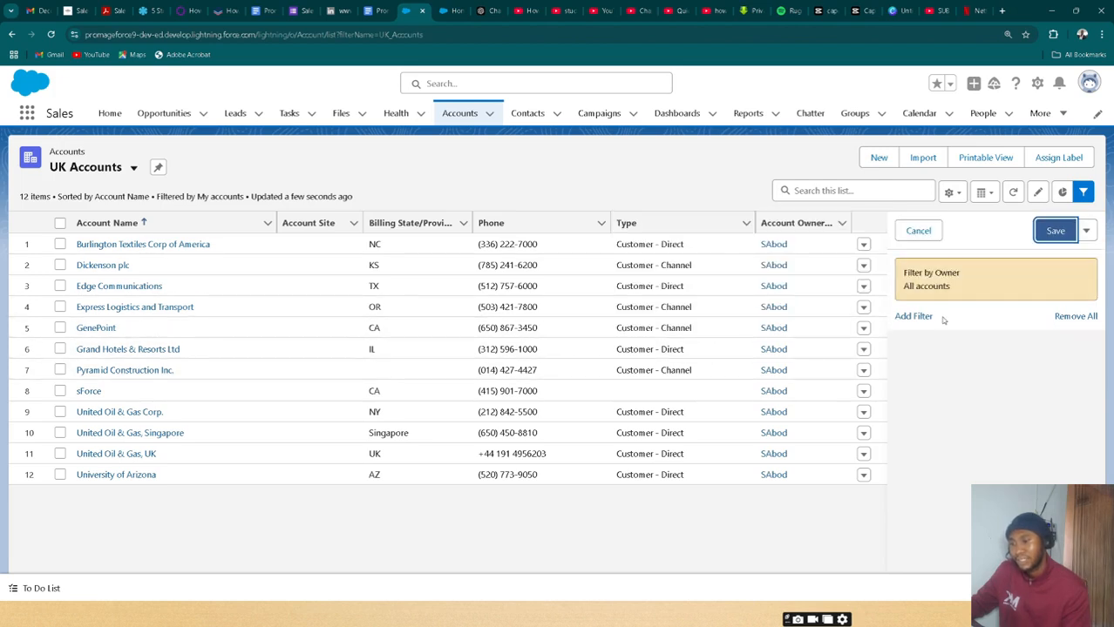
Add a filter for Billing Country equals UK to the UK Accounts list view and save the filters
left_click(913, 317)
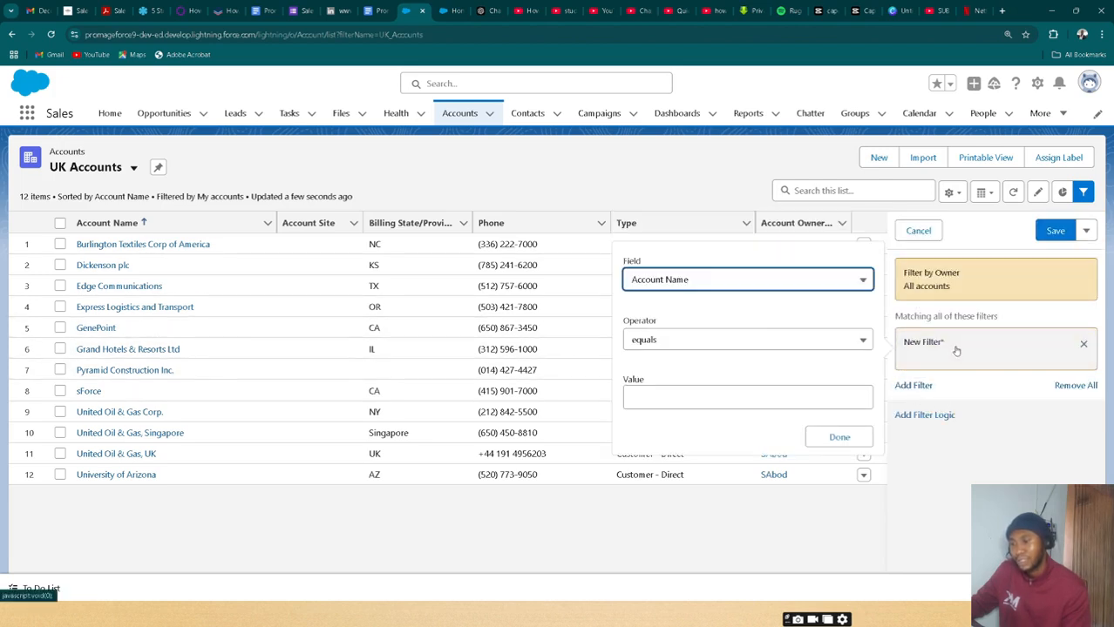
left_click(858, 281)
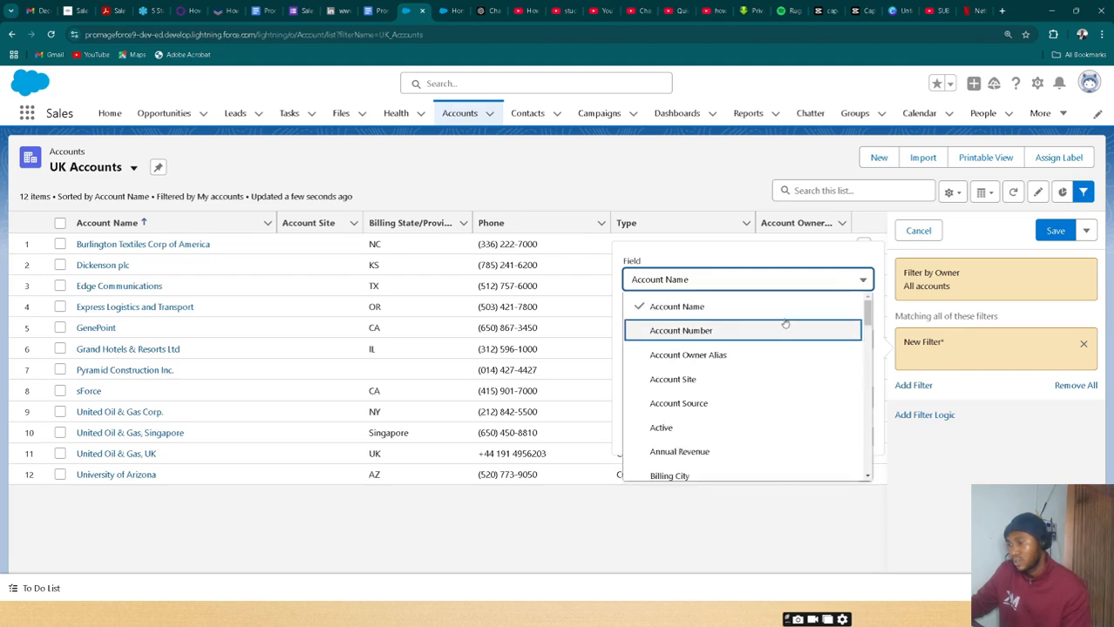
scroll(776, 335, "down", 1)
scroll(775, 340, "down", 1)
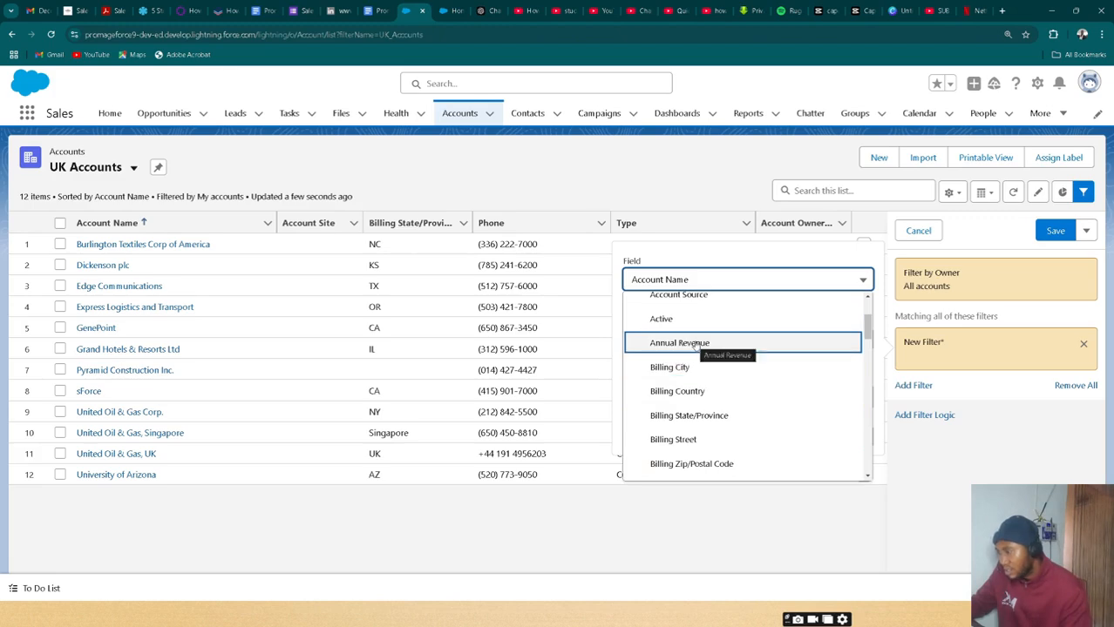
scroll(687, 388, "down", 1)
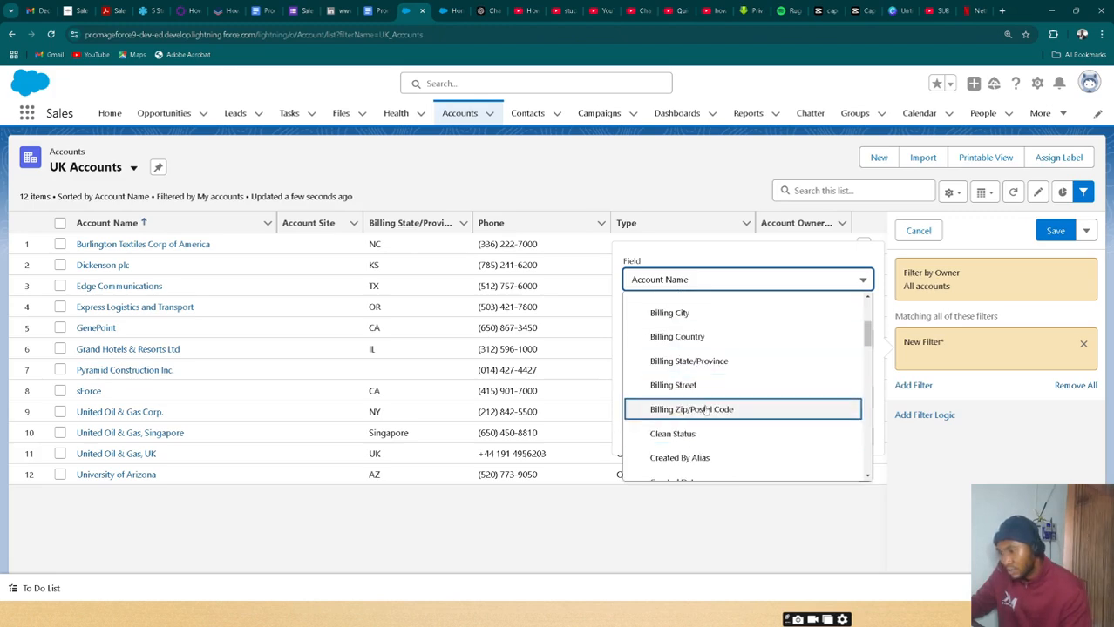
left_click(698, 363)
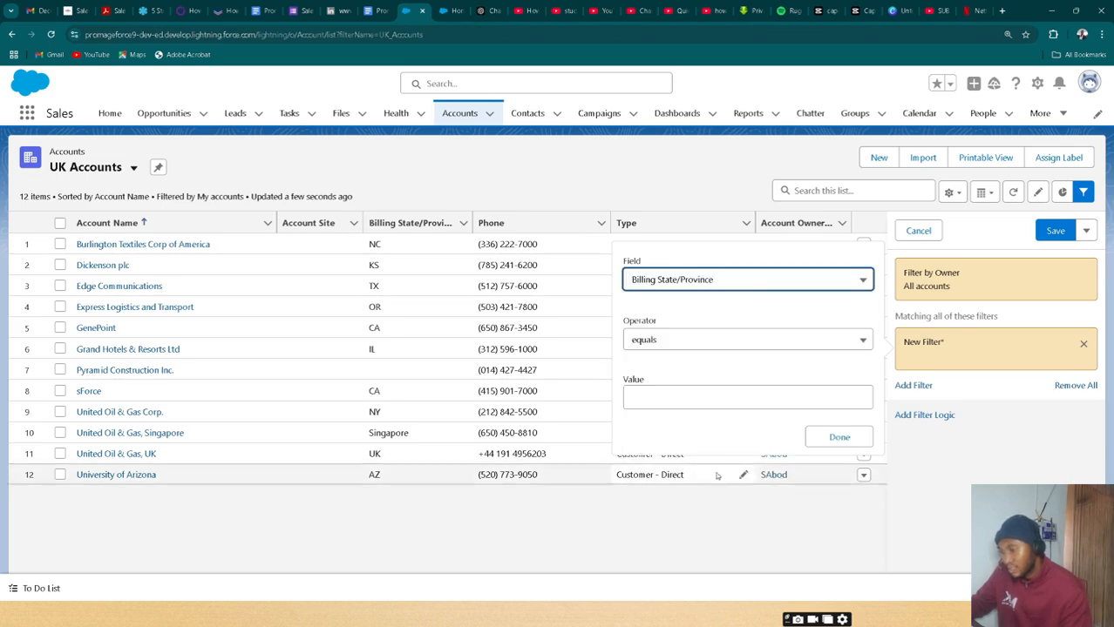
left_click(754, 281)
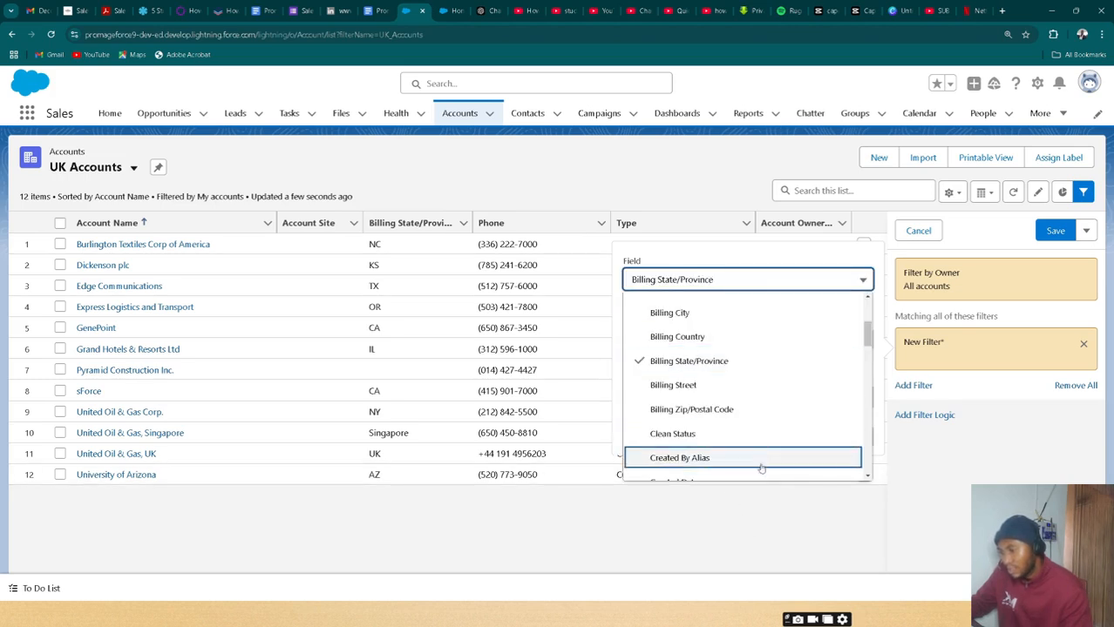
left_click(706, 338)
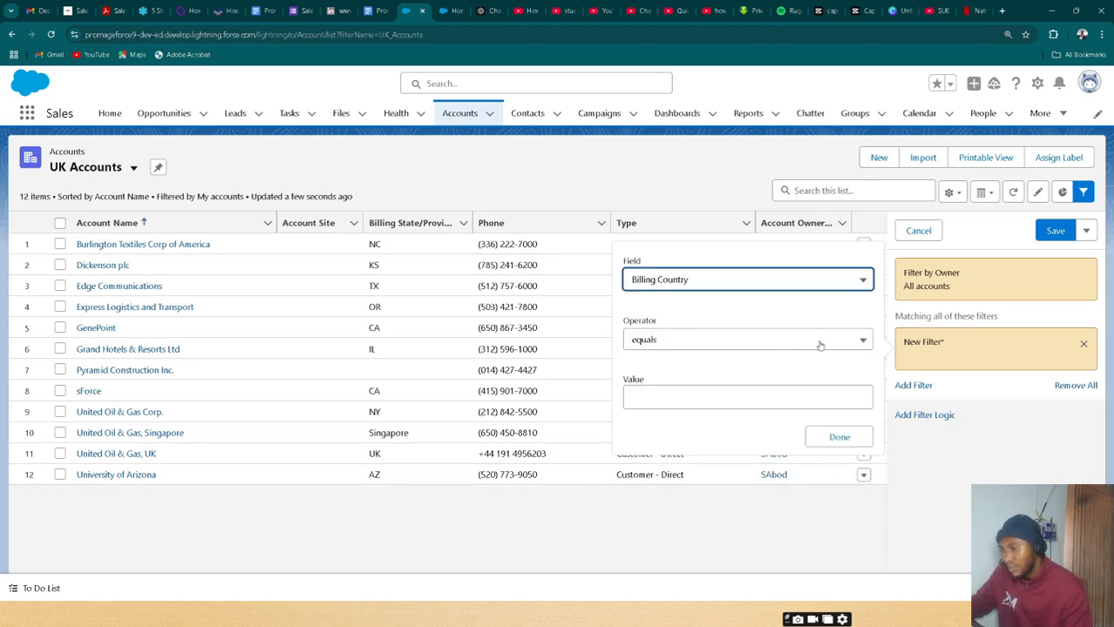
left_click(804, 403)
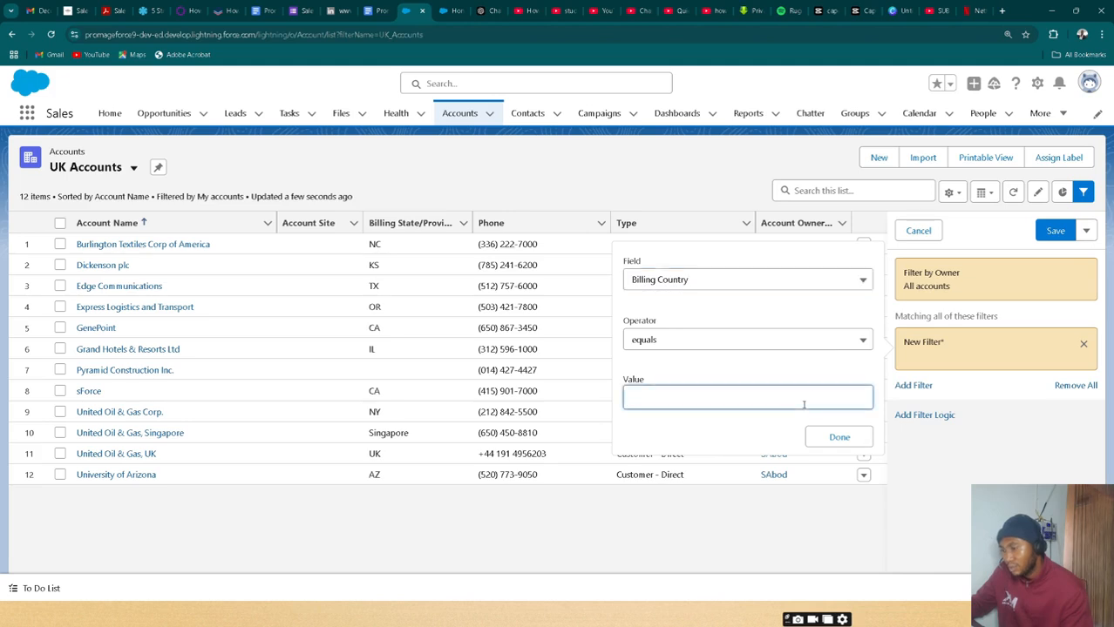
type("UK")
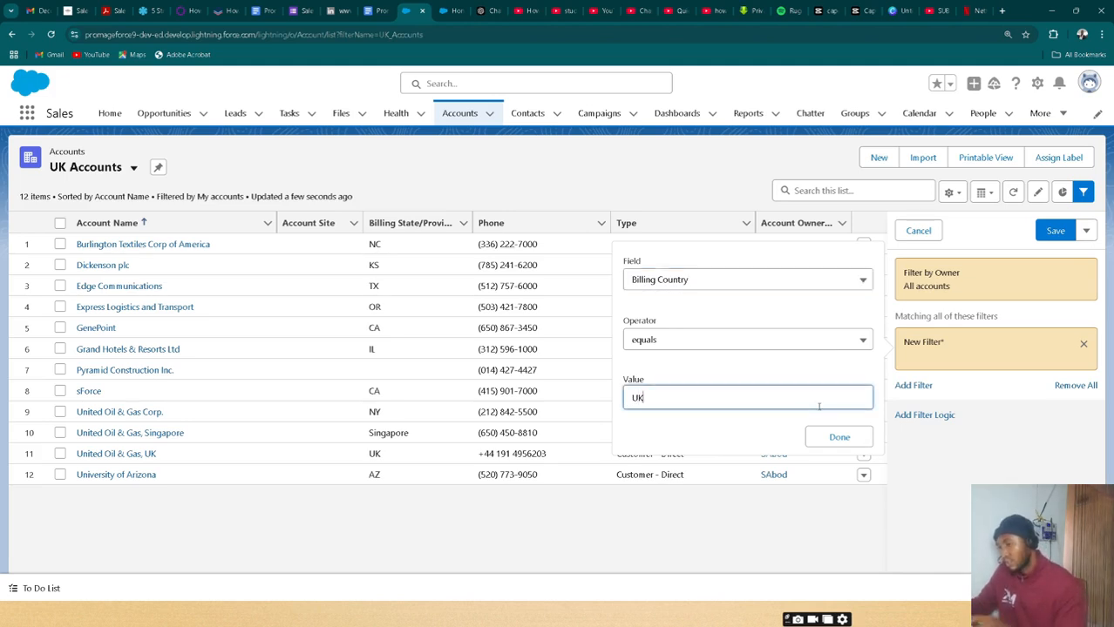
left_click(839, 436)
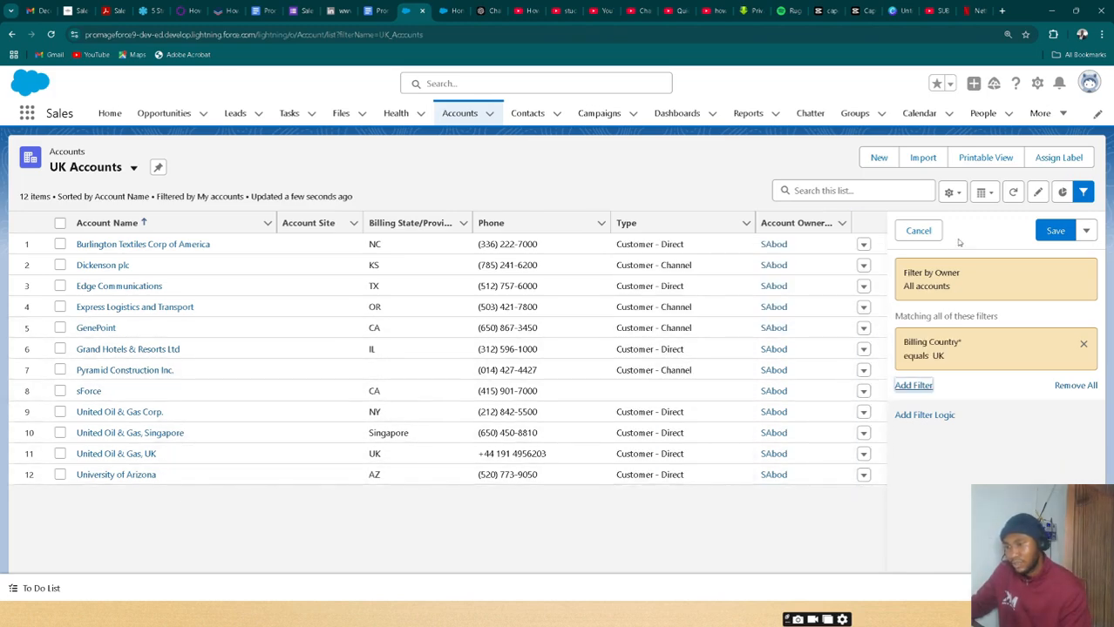
left_click(1066, 233)
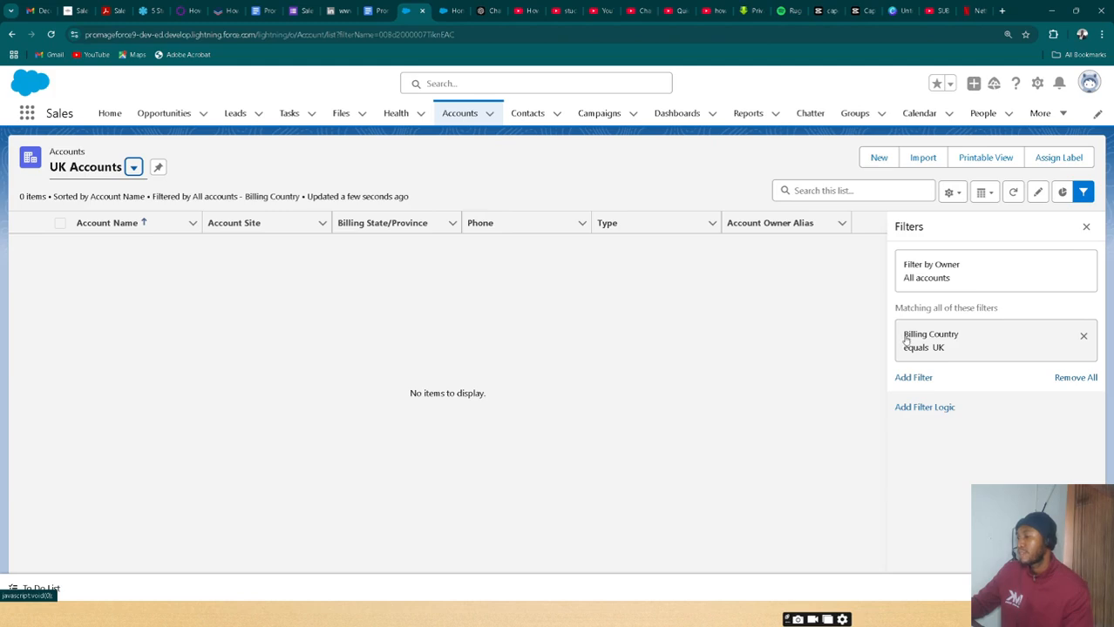
Display the All Accounts list view and look through the available account lists
left_click(135, 168)
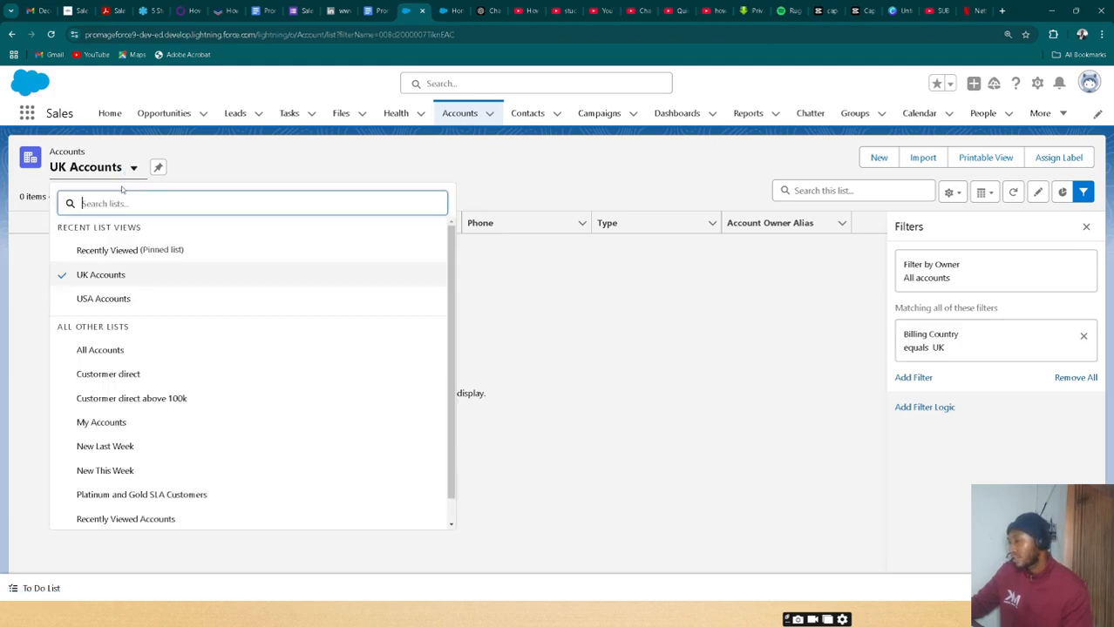
left_click(121, 351)
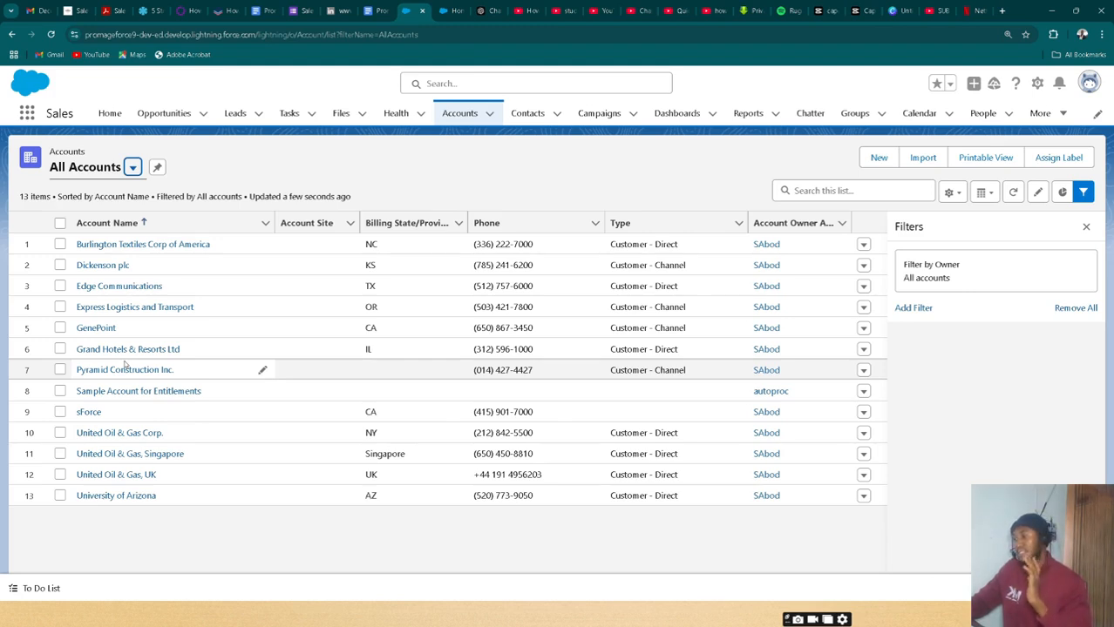
left_click(133, 168)
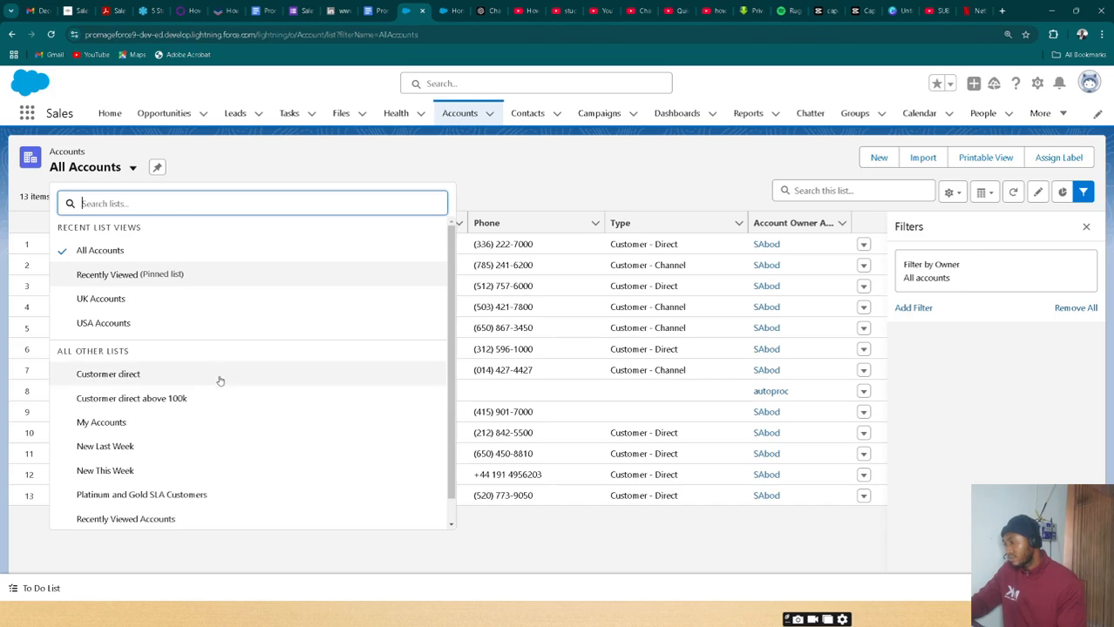
left_click(207, 256)
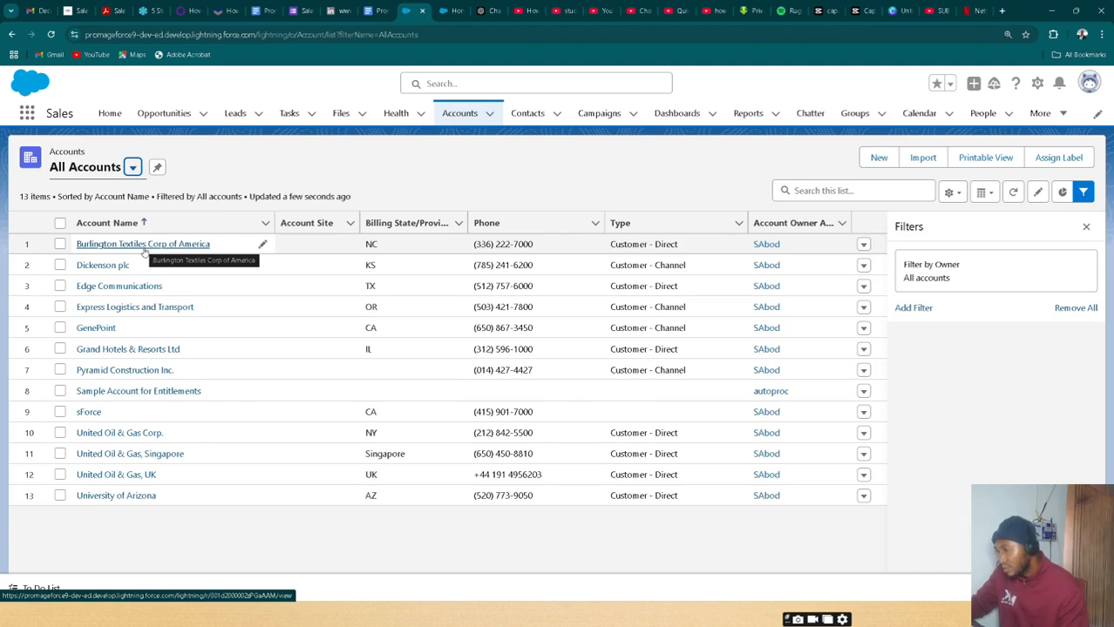
left_click(133, 167)
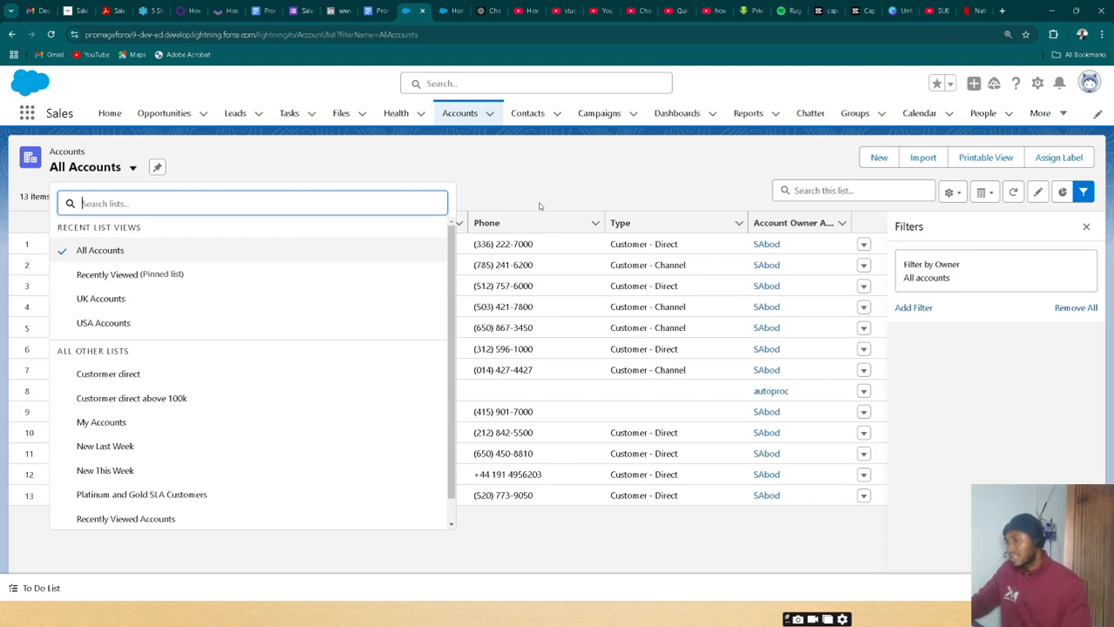
left_click(135, 168)
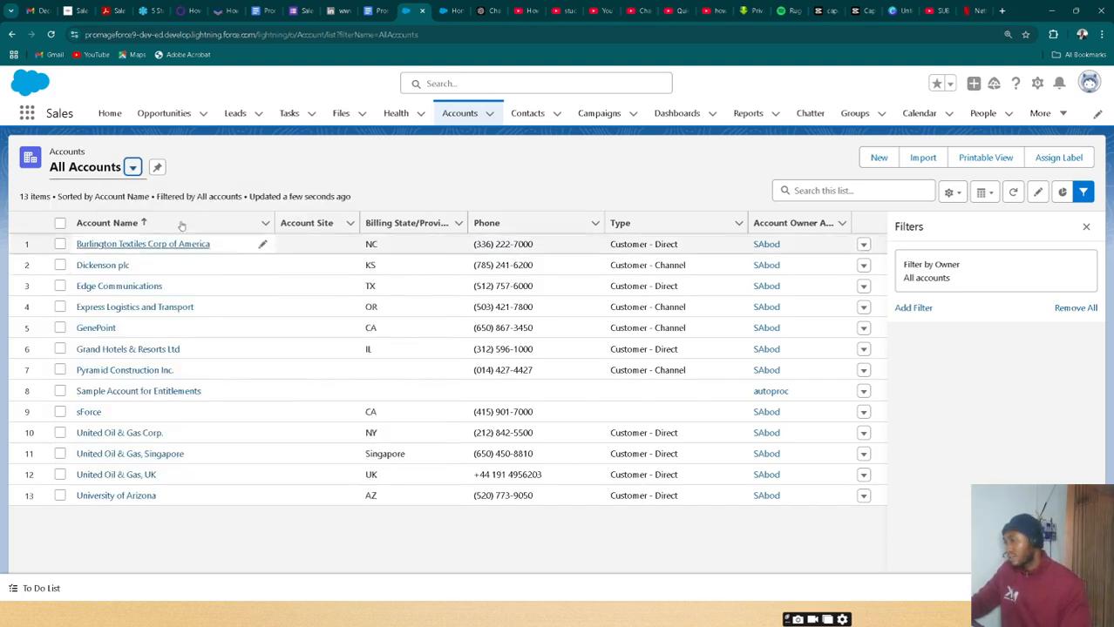
Switch to the USA Accounts list view and try to set its owner filter to All accounts
left_click(137, 169)
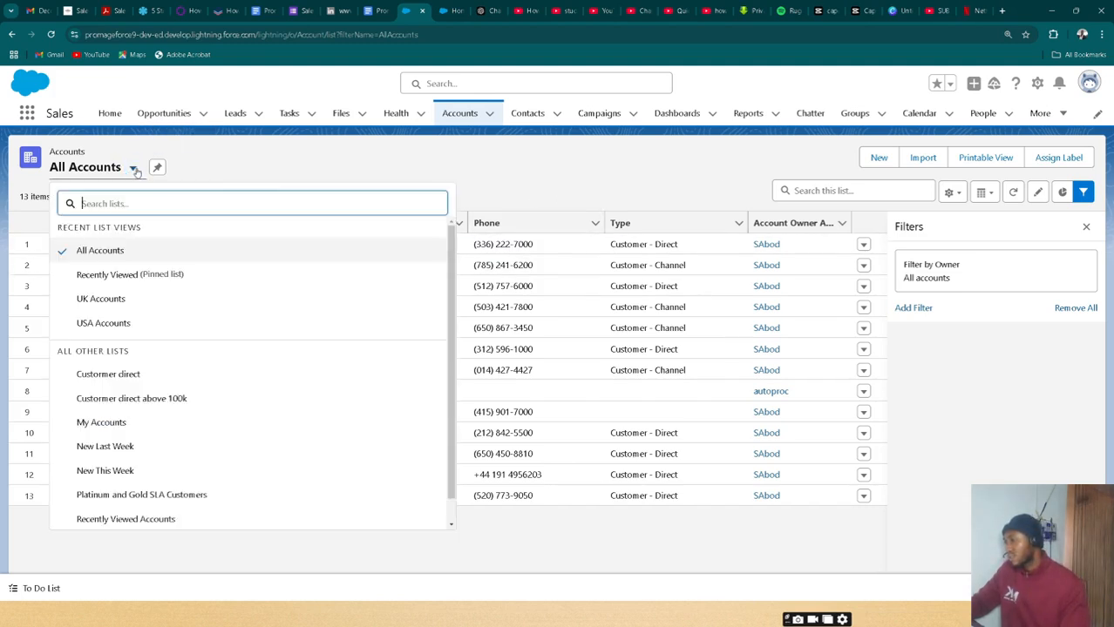
left_click(137, 324)
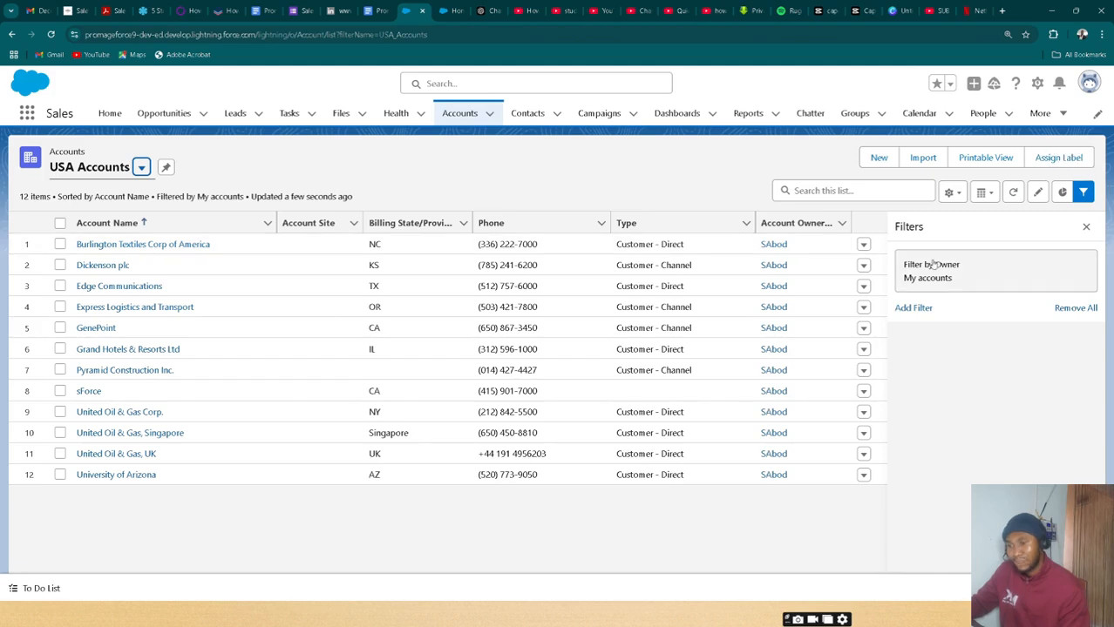
left_click(931, 268)
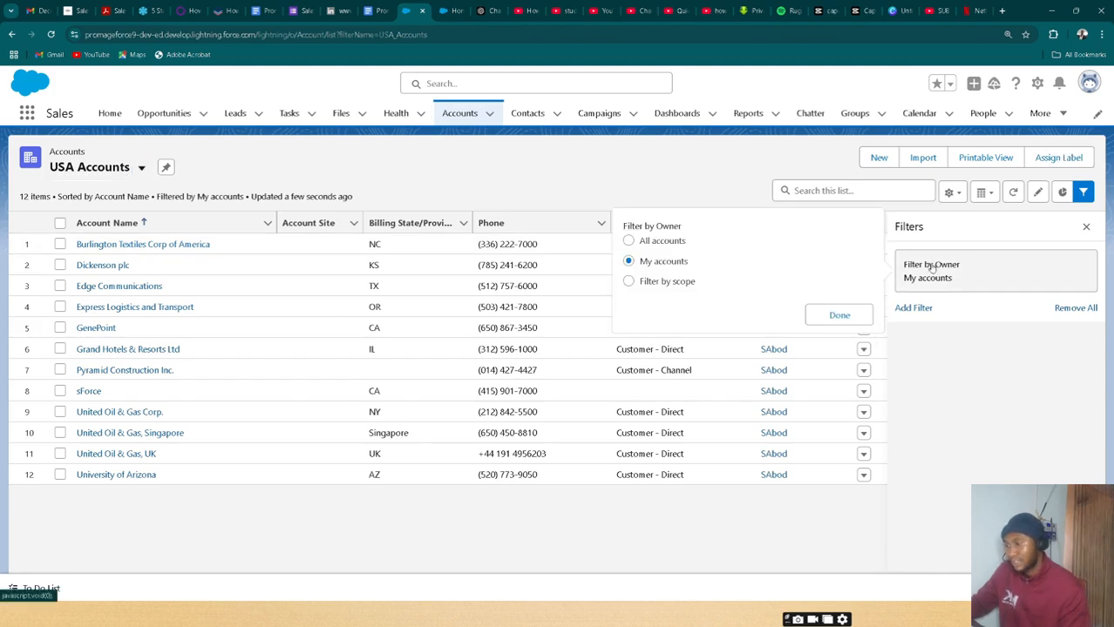
left_click(628, 242)
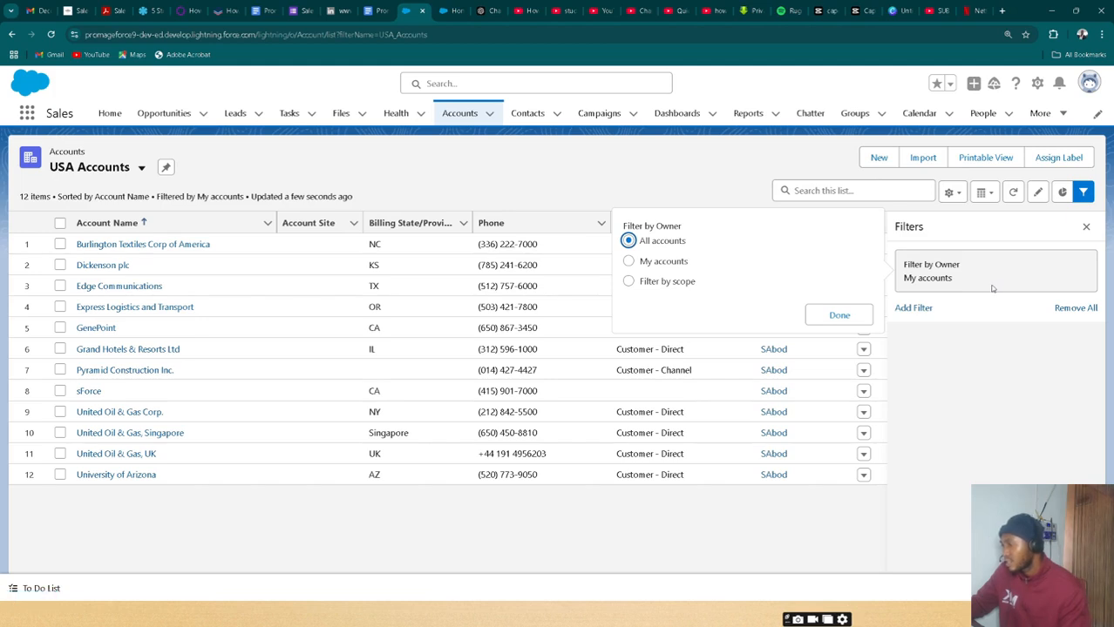
Add a filter for Billing State/Province equals USA to the USA Accounts list view and save the filters
left_click(917, 309)
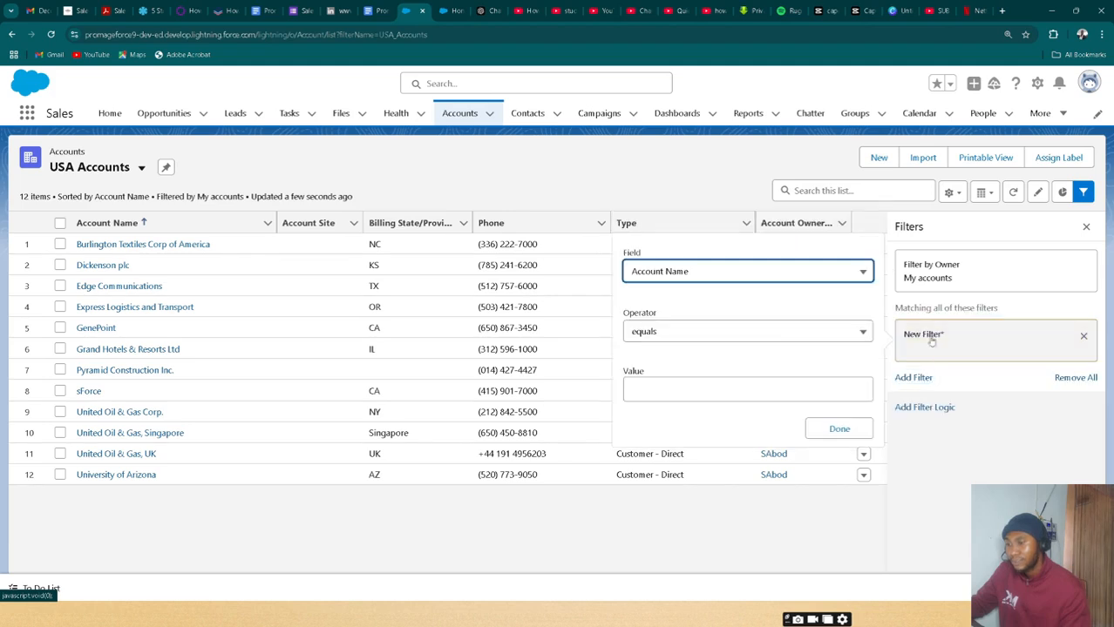
left_click(816, 277)
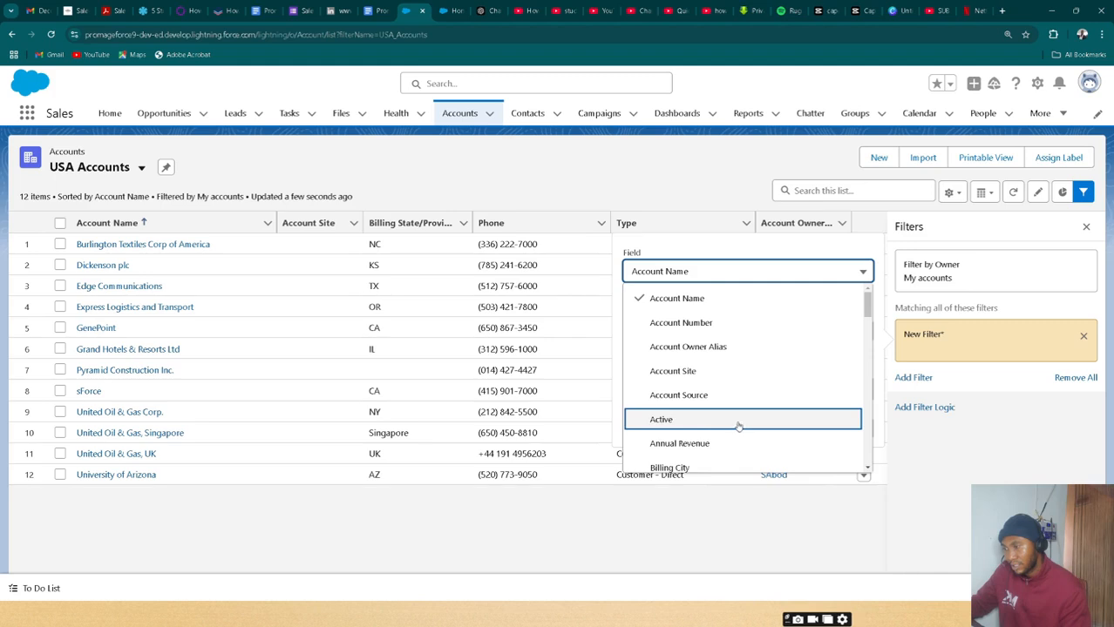
scroll(735, 431, "down", 3)
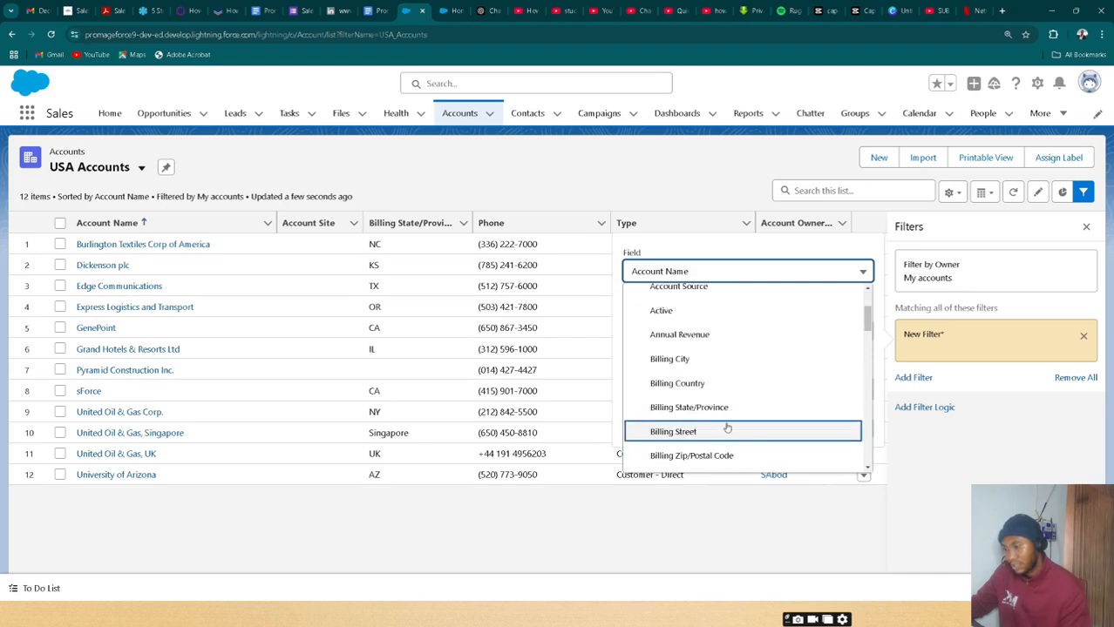
left_click(733, 408)
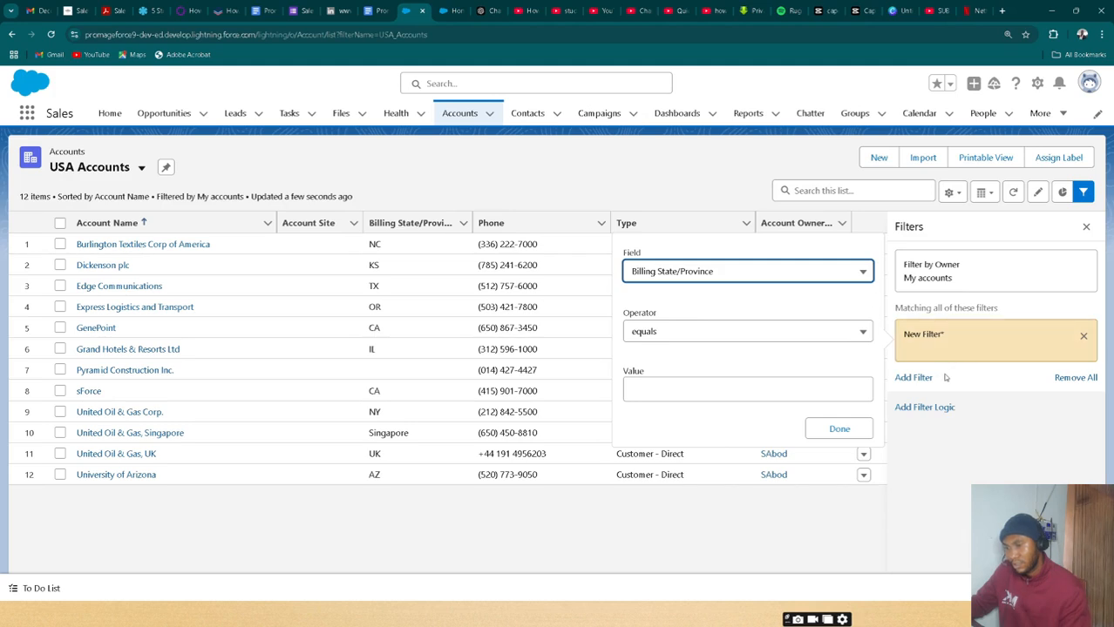
left_click(822, 396)
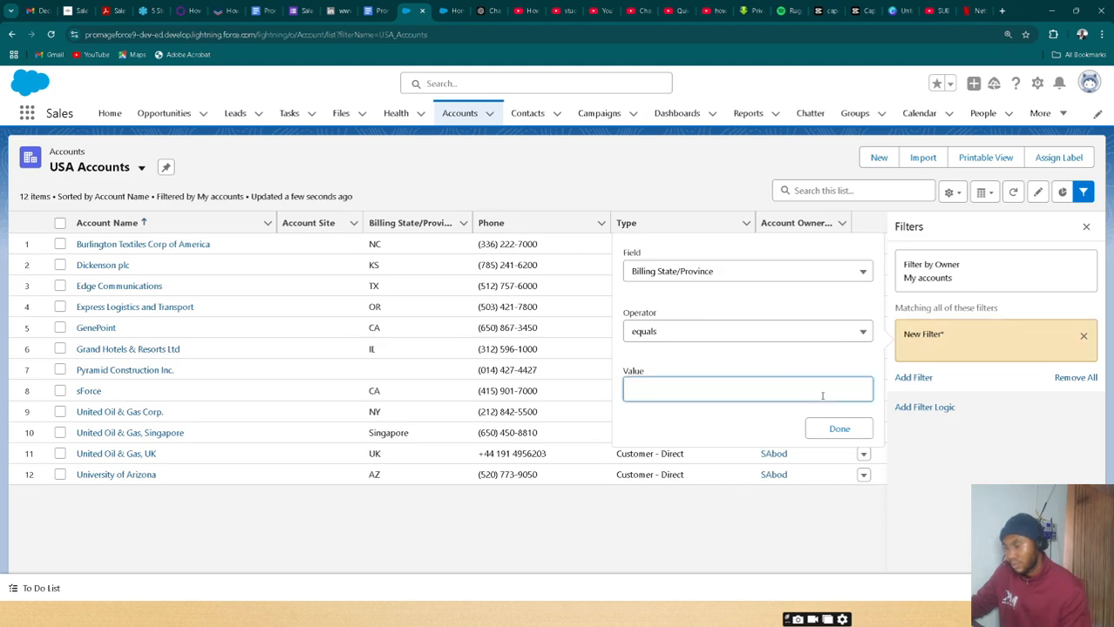
type("U")
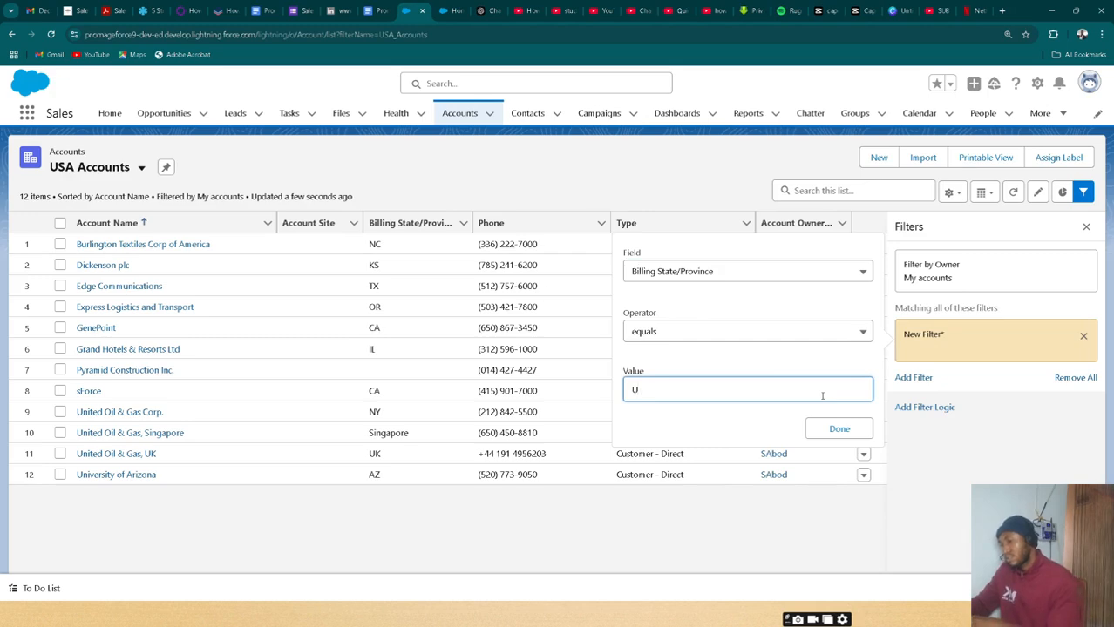
type("SA")
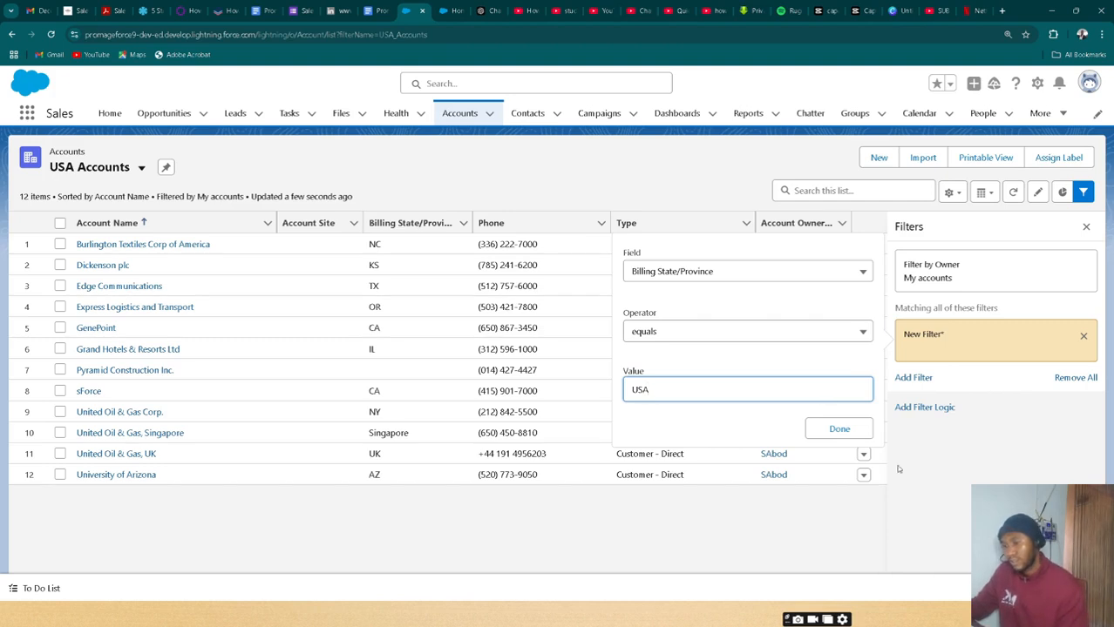
left_click(838, 429)
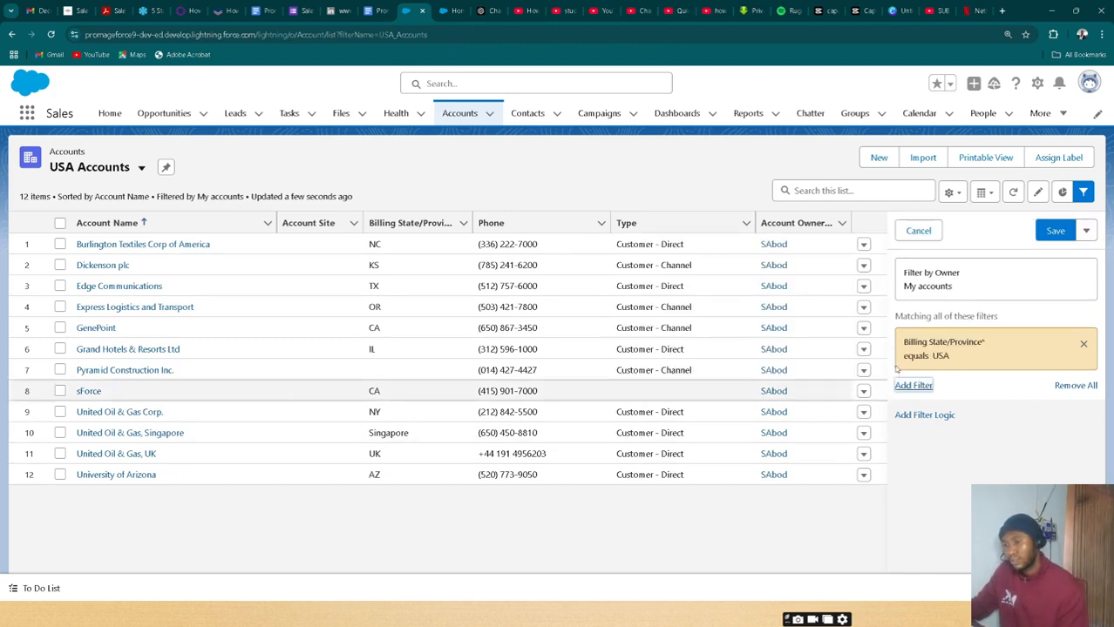
left_click(1052, 234)
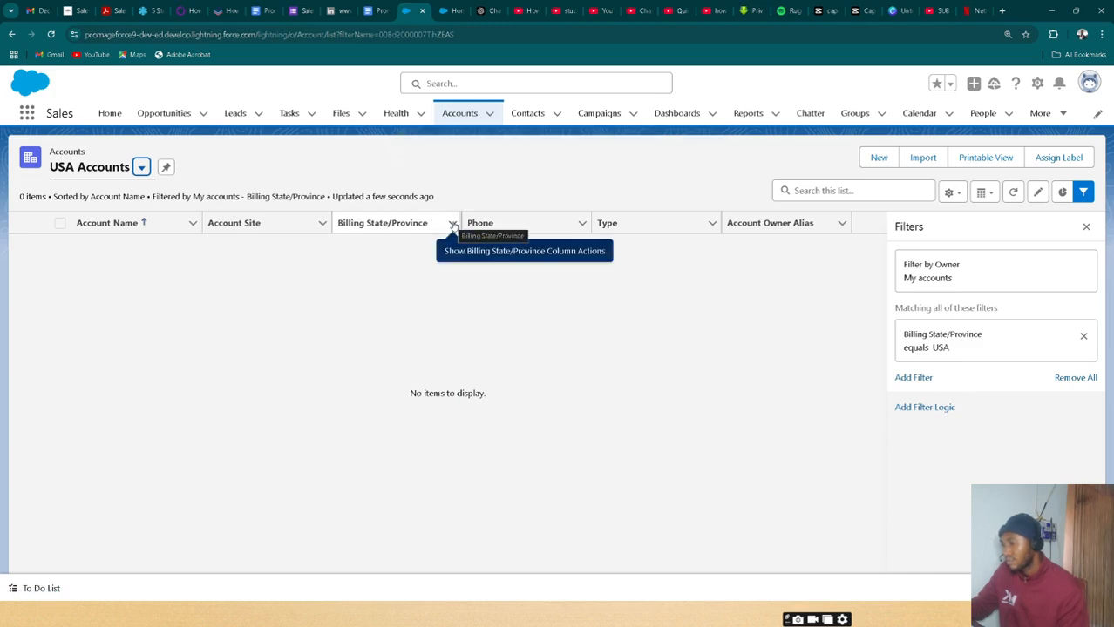
Open the Dickenson plc account from the recently viewed accounts and examine the billing address in its details
left_click(466, 119)
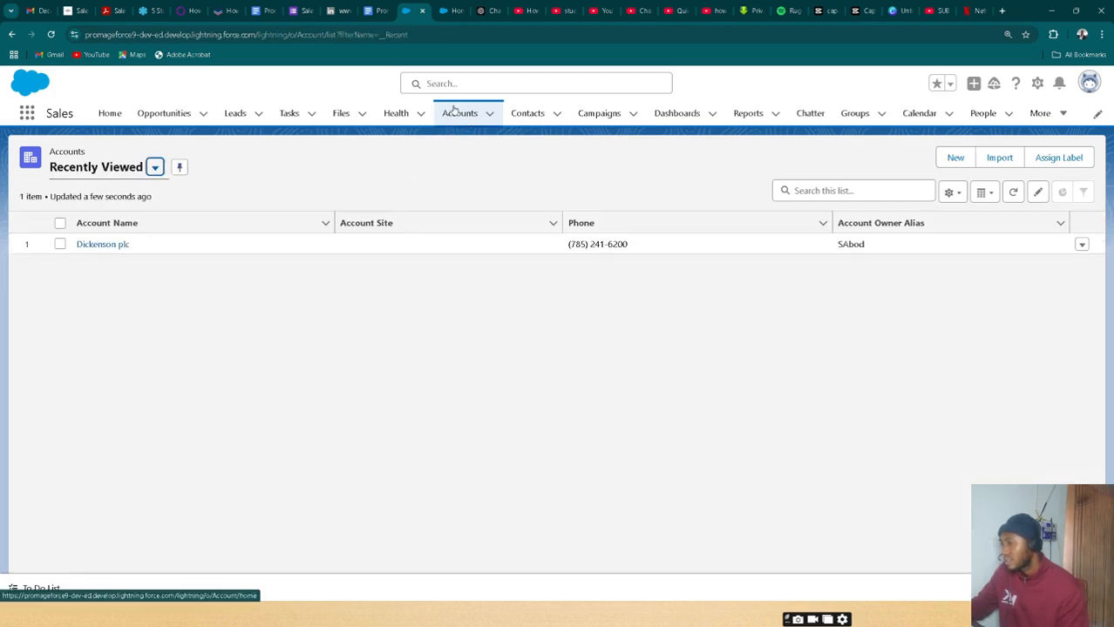
left_click(119, 244)
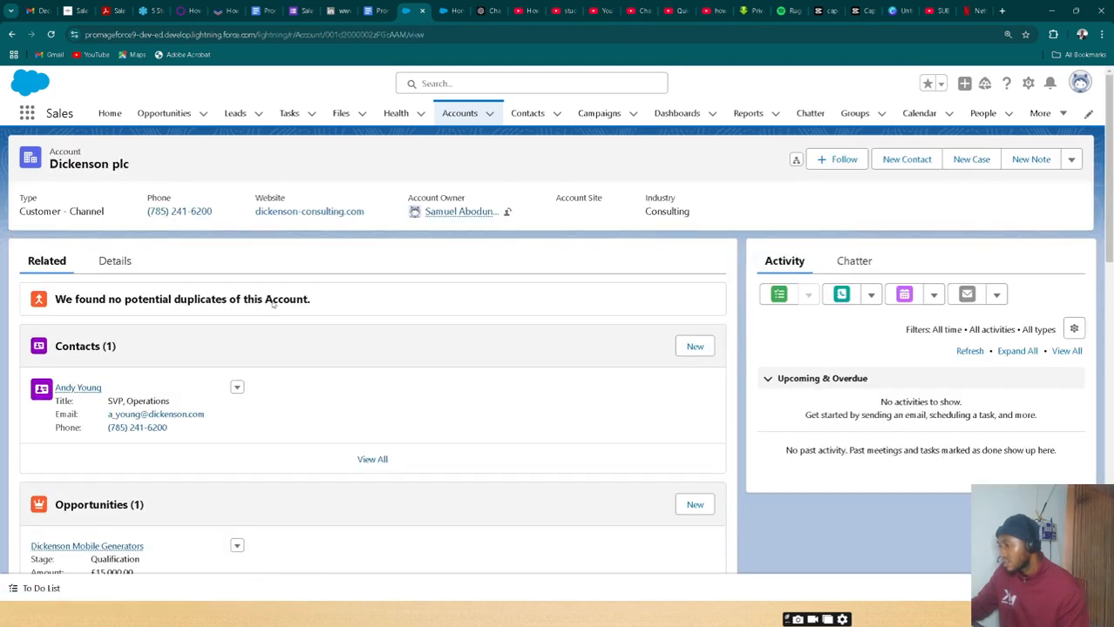
left_click(114, 261)
scroll(262, 357, "down", 1)
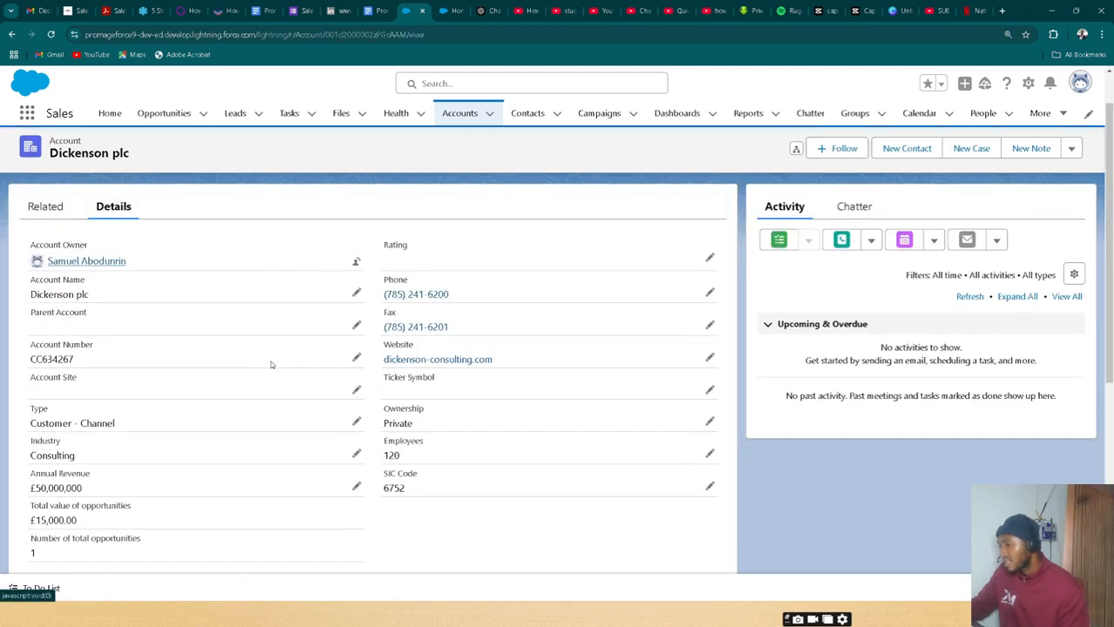
scroll(334, 379, "down", 2)
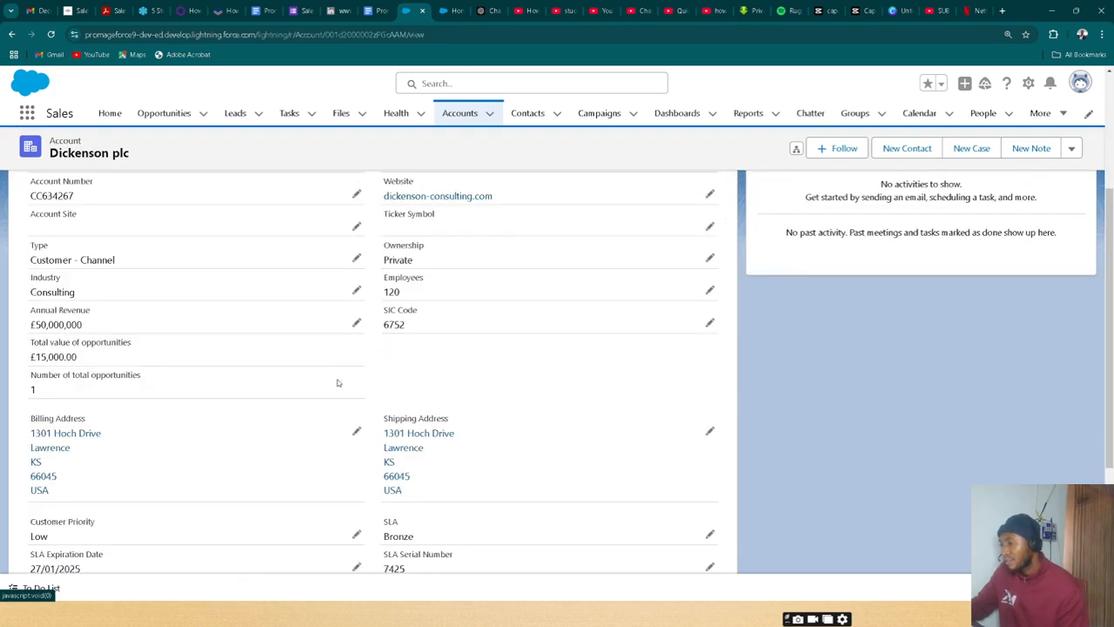
scroll(338, 384, "down", 2)
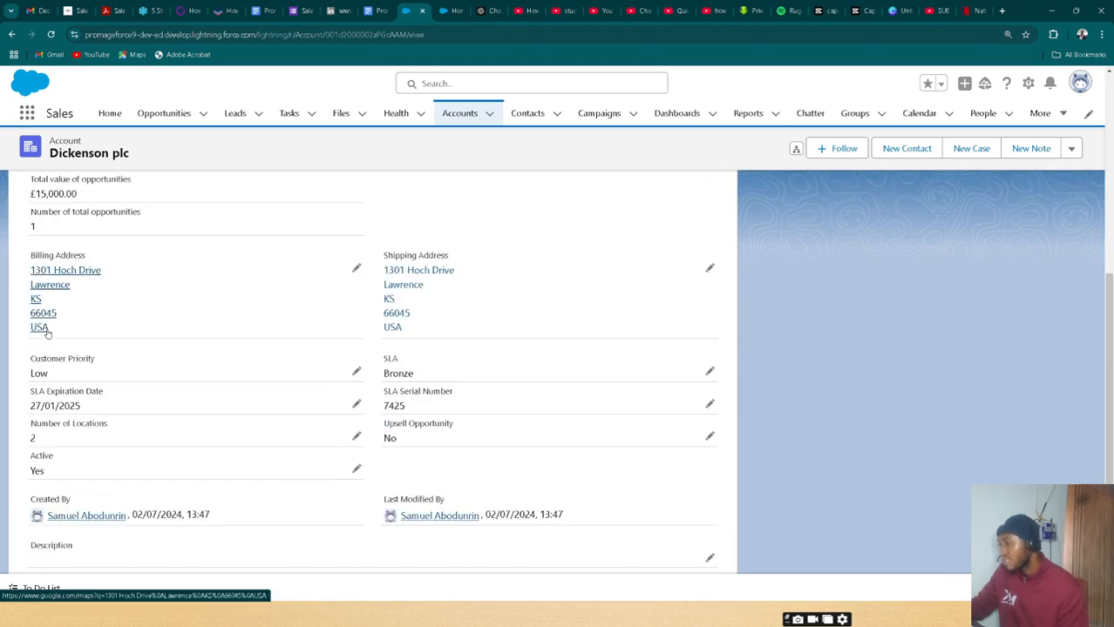
Return to the USA Accounts list view and open its Billing State/Province filter for editing
left_click(465, 115)
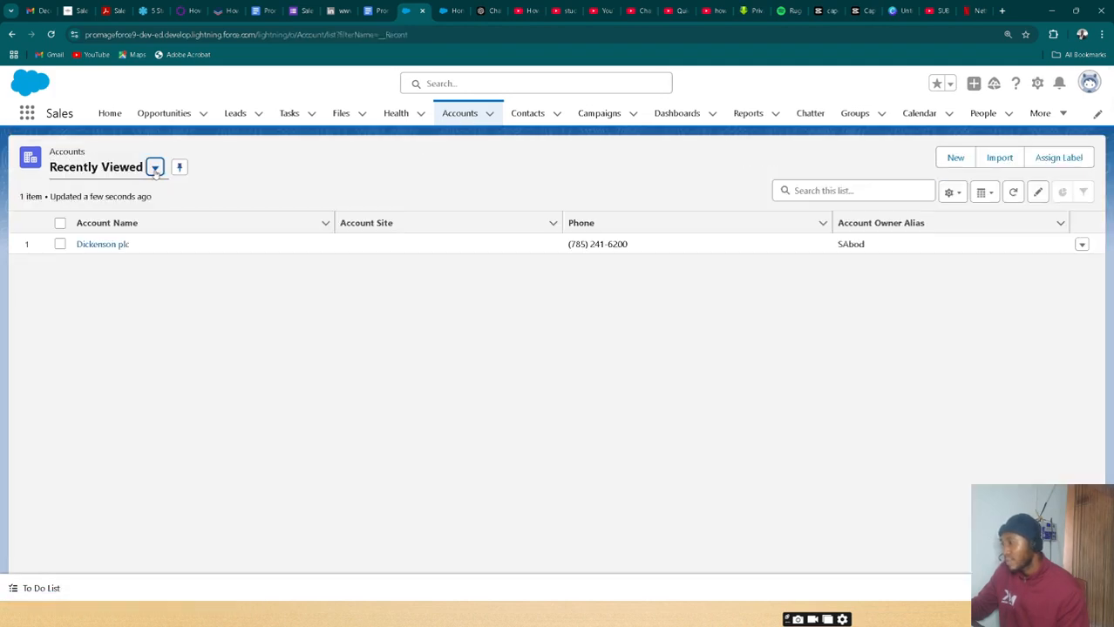
left_click(154, 168)
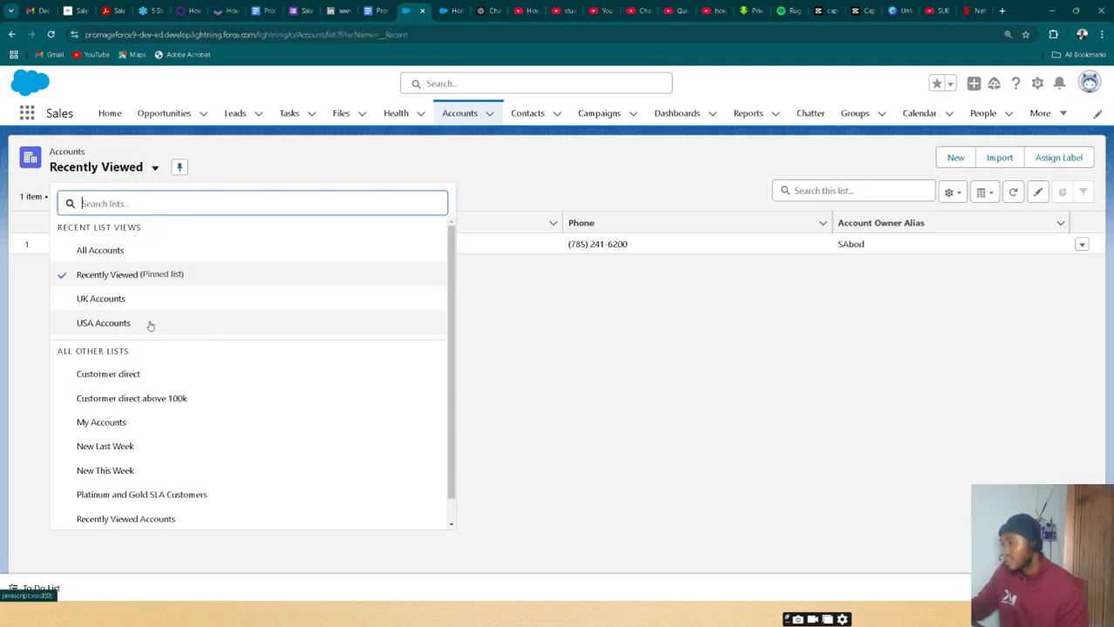
left_click(105, 323)
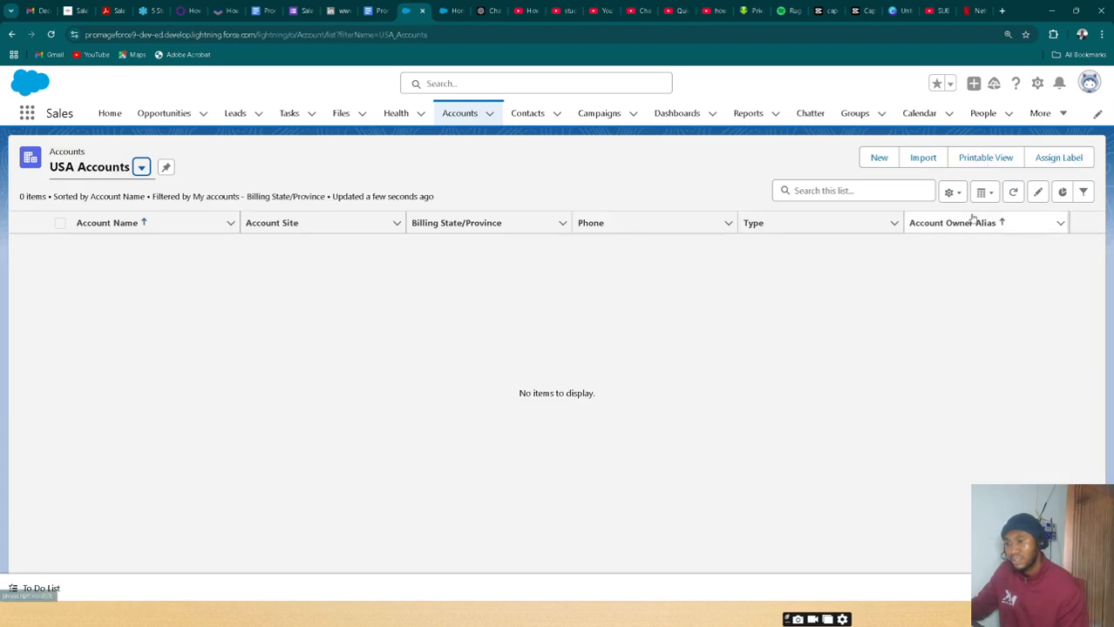
left_click(951, 193)
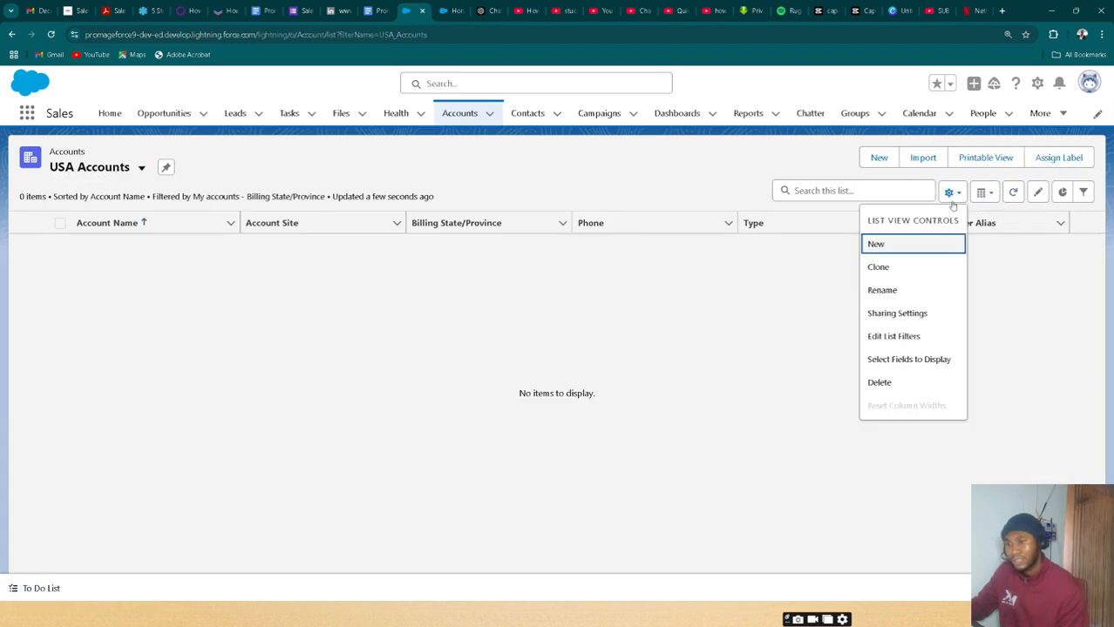
left_click(940, 345)
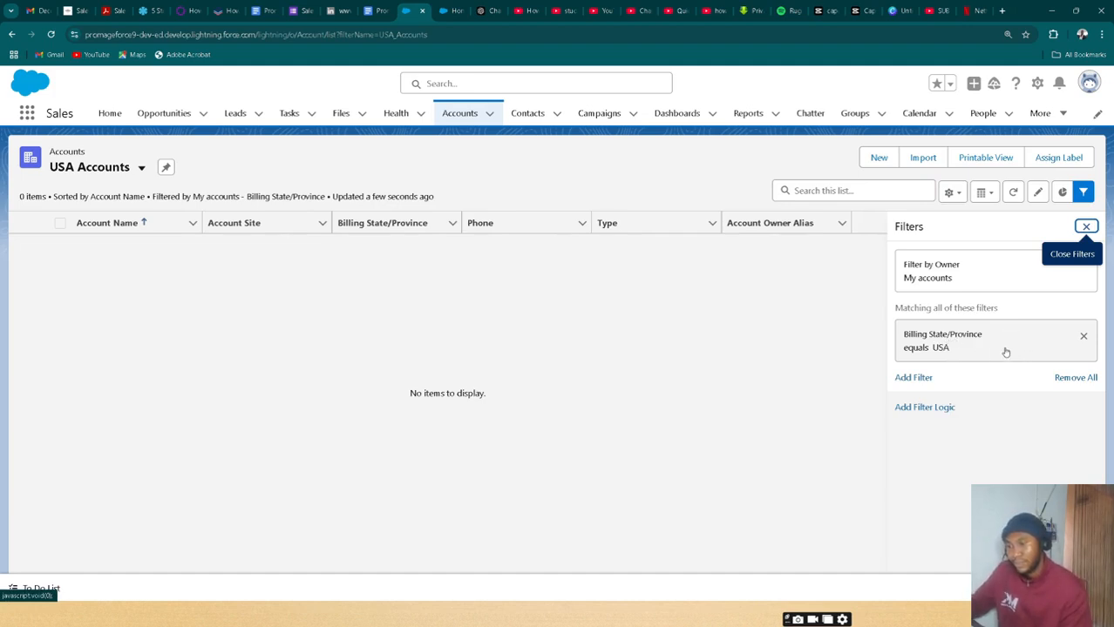
left_click(957, 345)
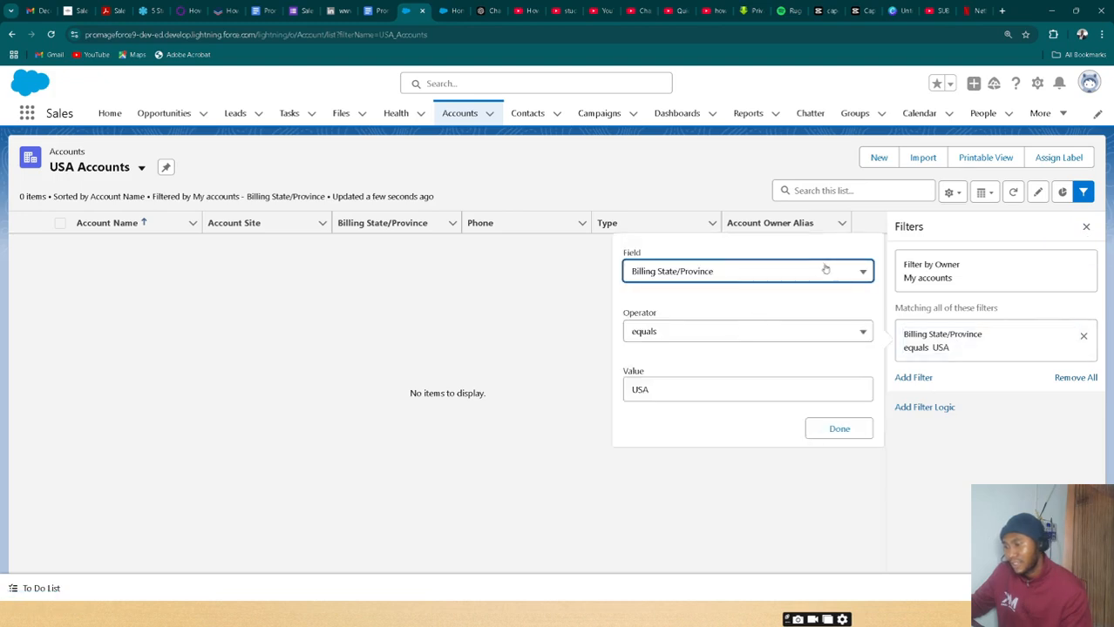
Look through the fields available for the USA Accounts filter for one that suits the country in the billing address
left_click(863, 279)
scroll(782, 393, "down", 1)
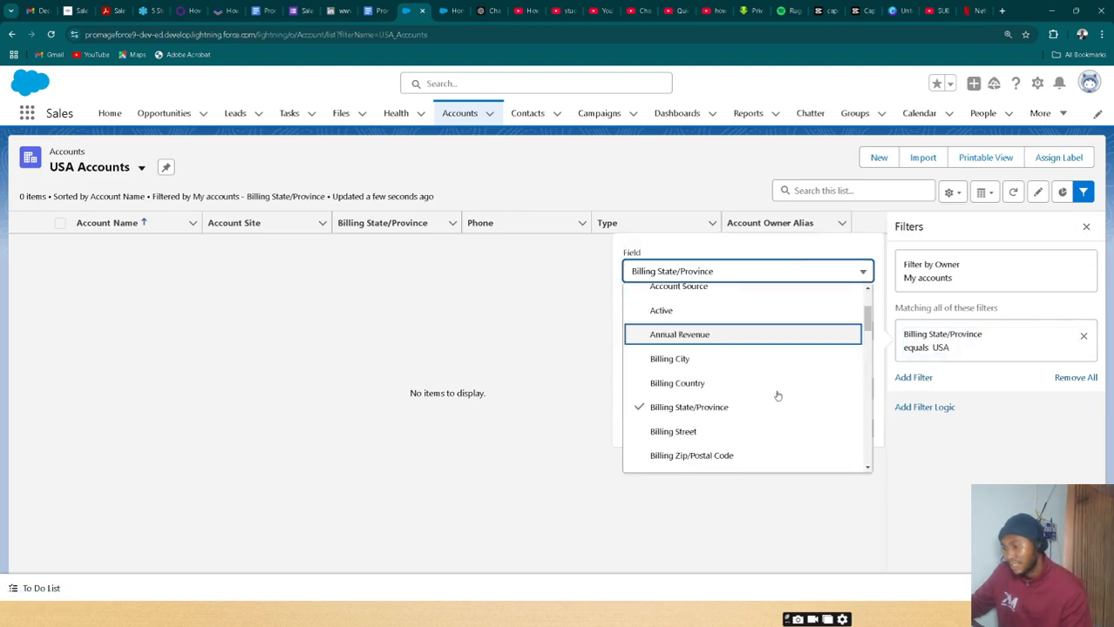
scroll(773, 398, "down", 2)
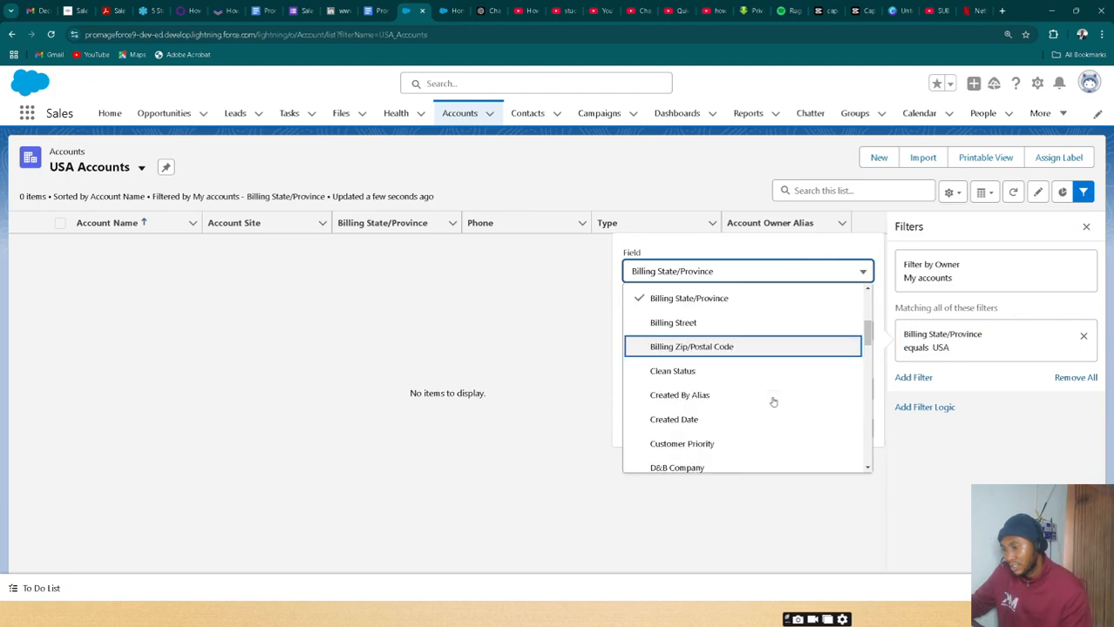
scroll(773, 401, "up", 2)
scroll(773, 401, "up", 1)
scroll(774, 401, "down", 3)
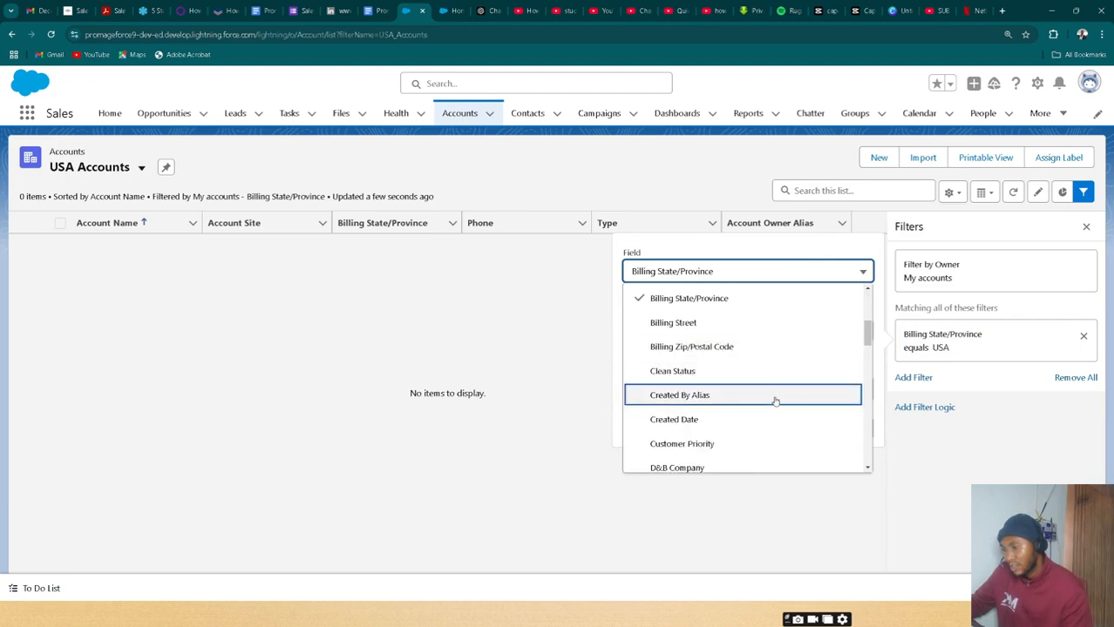
scroll(778, 400, "up", 3)
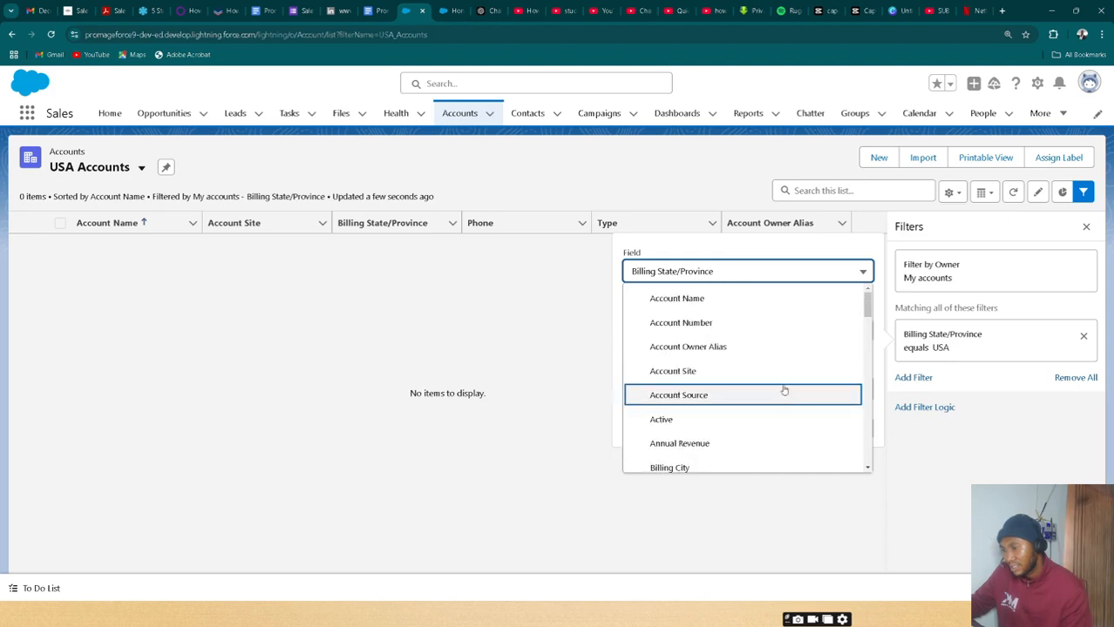
scroll(766, 338, "down", 2)
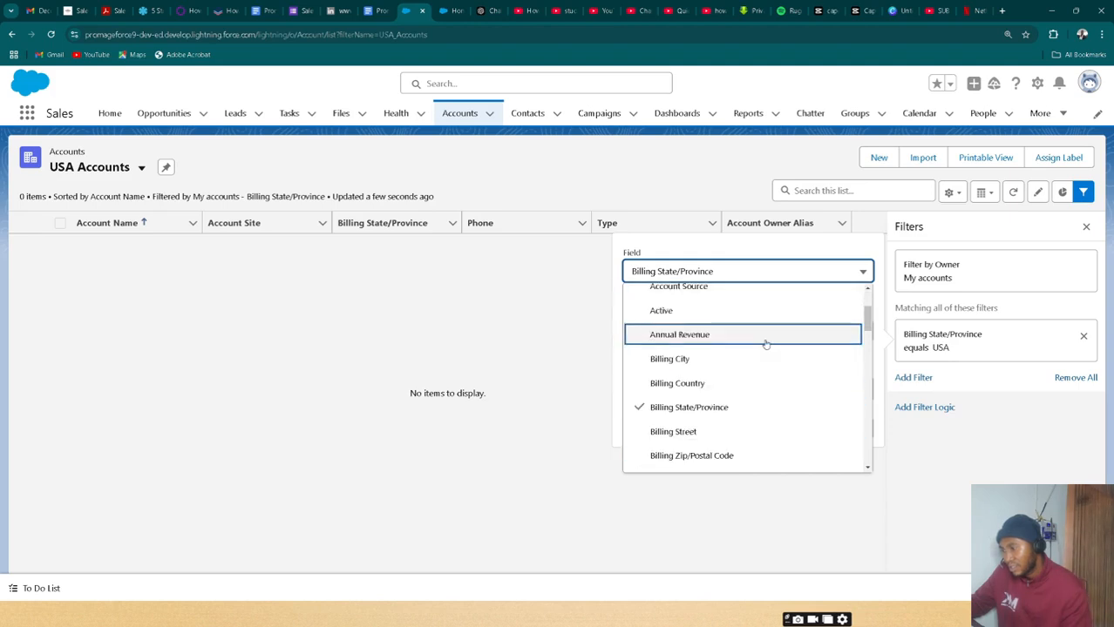
scroll(766, 345, "down", 5)
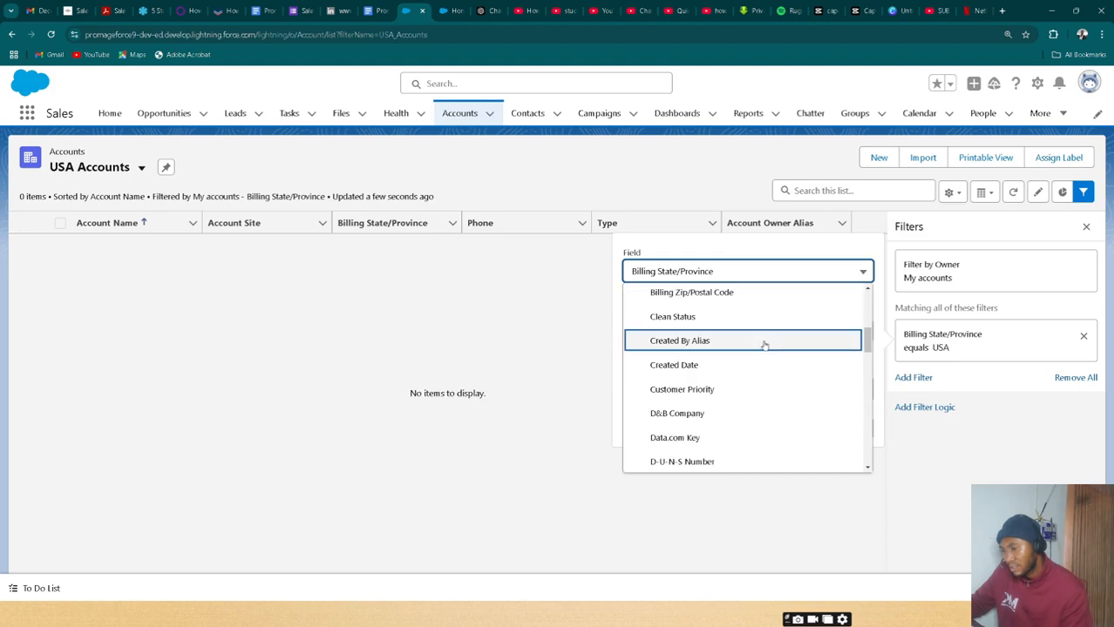
scroll(764, 346, "down", 9)
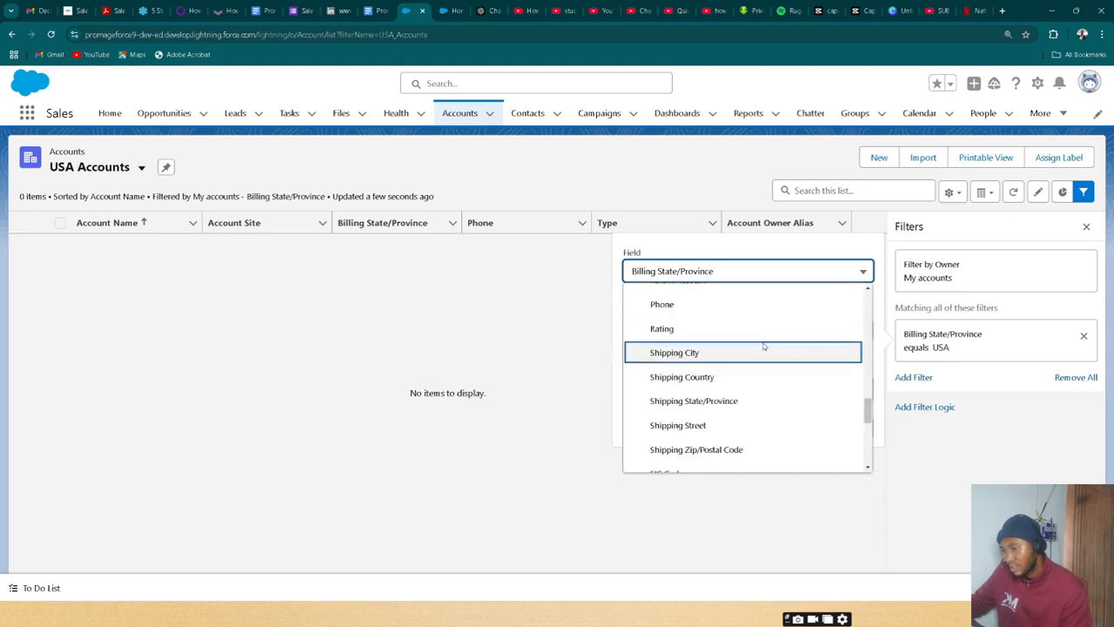
scroll(763, 348, "up", 3)
scroll(763, 348, "up", 3)
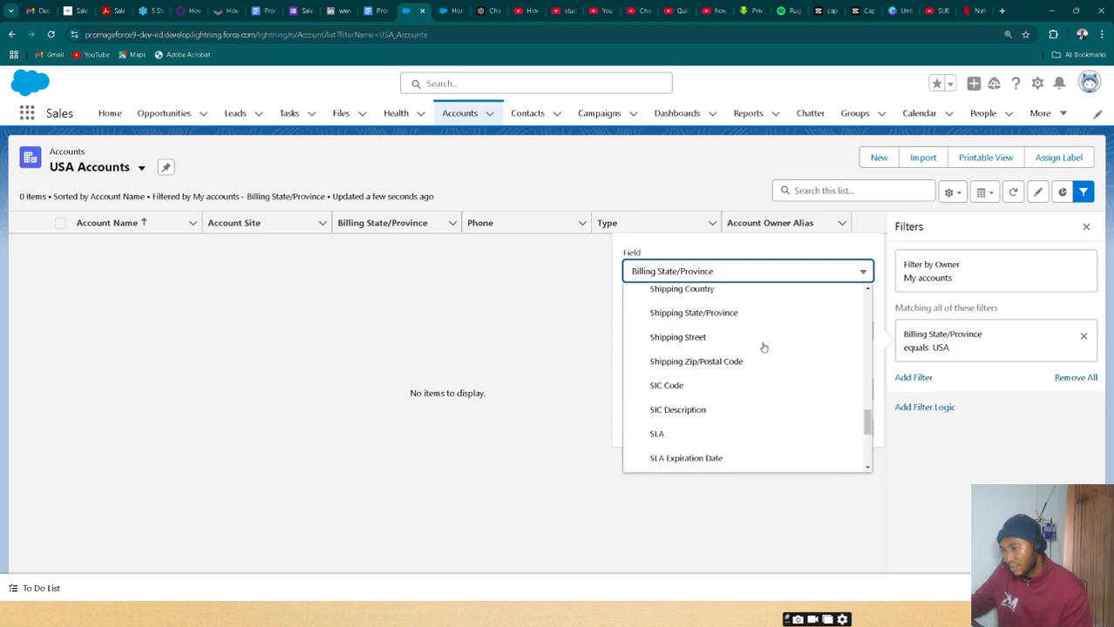
scroll(763, 347, "down", 1)
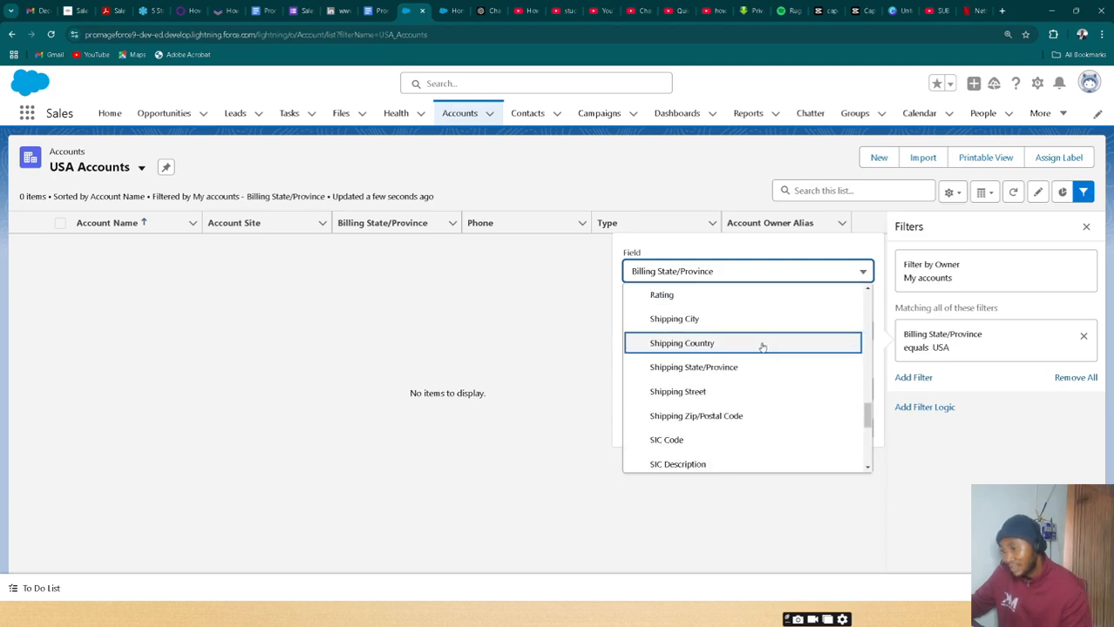
scroll(762, 347, "down", 5)
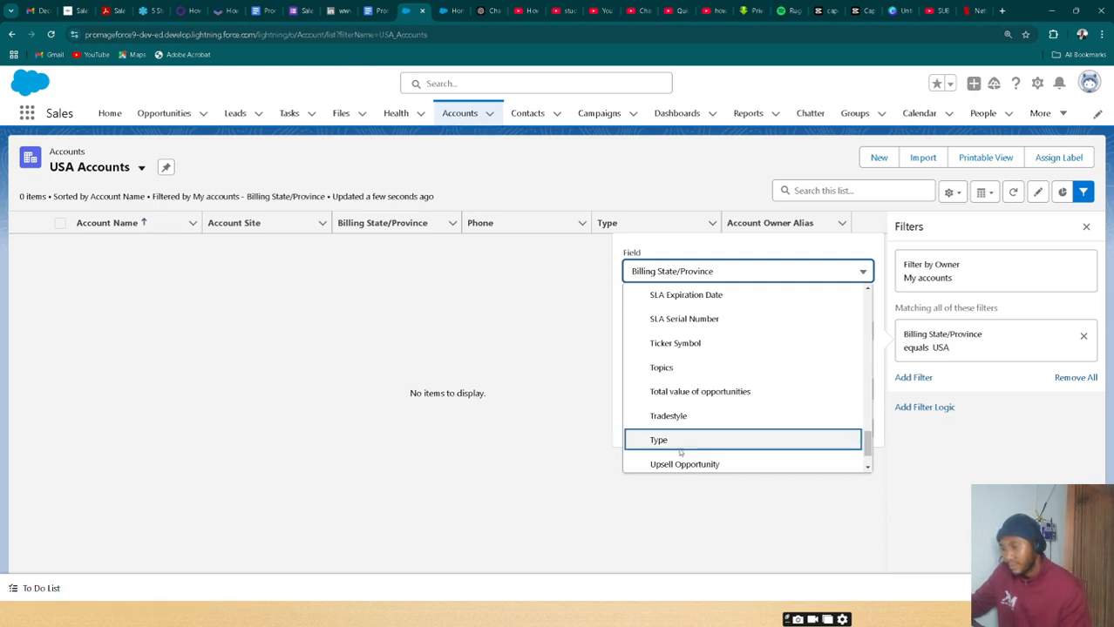
scroll(703, 422, "up", 6)
scroll(702, 423, "up", 8)
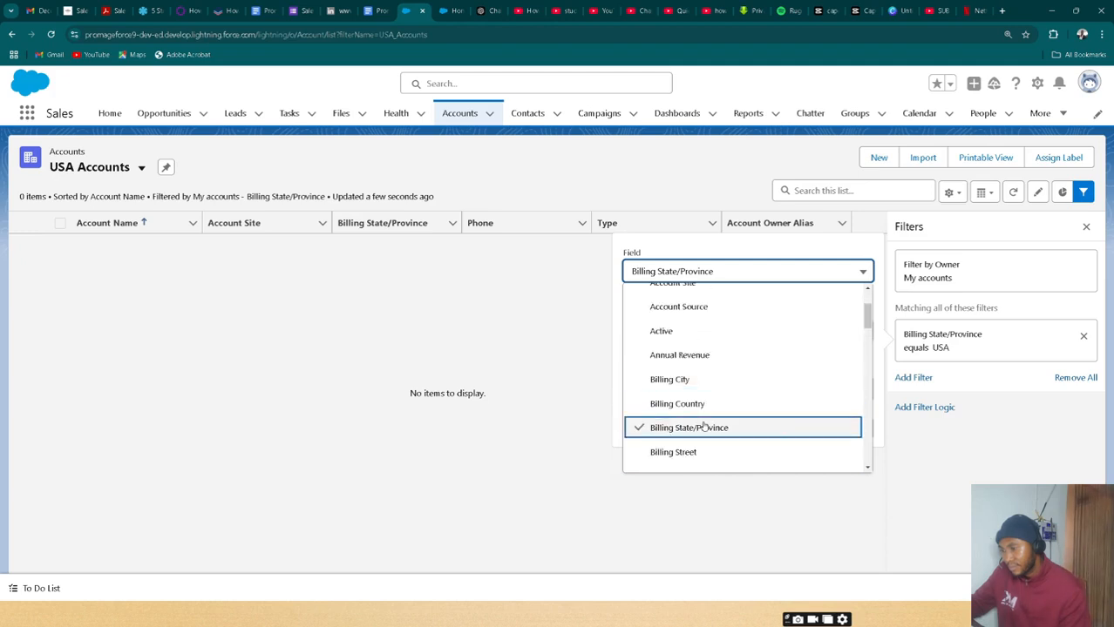
scroll(702, 432, "down", 6)
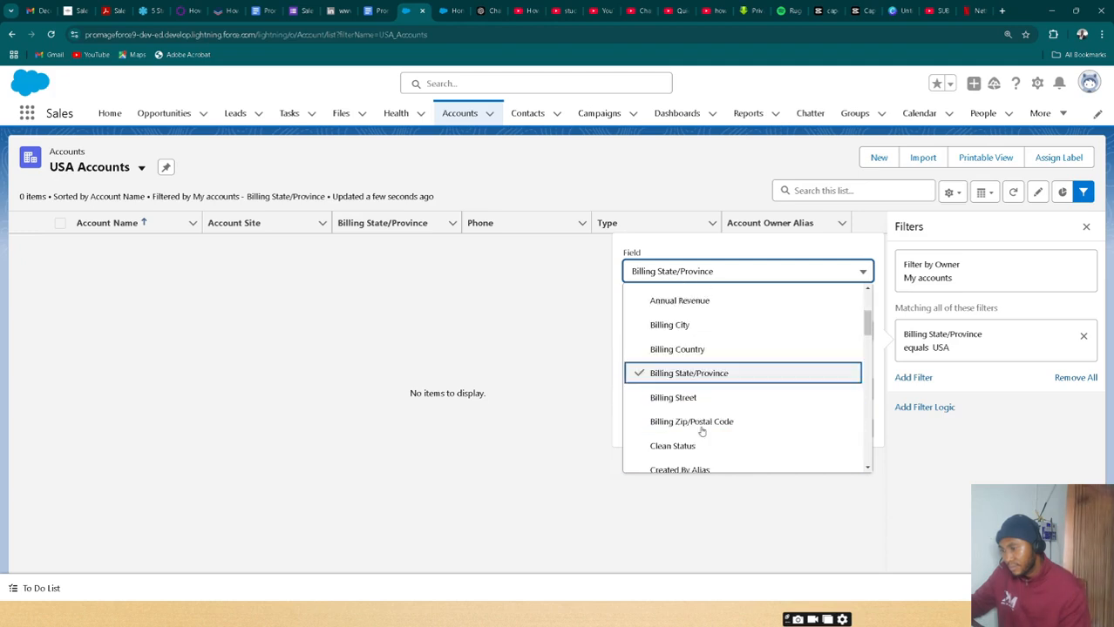
scroll(703, 432, "down", 4)
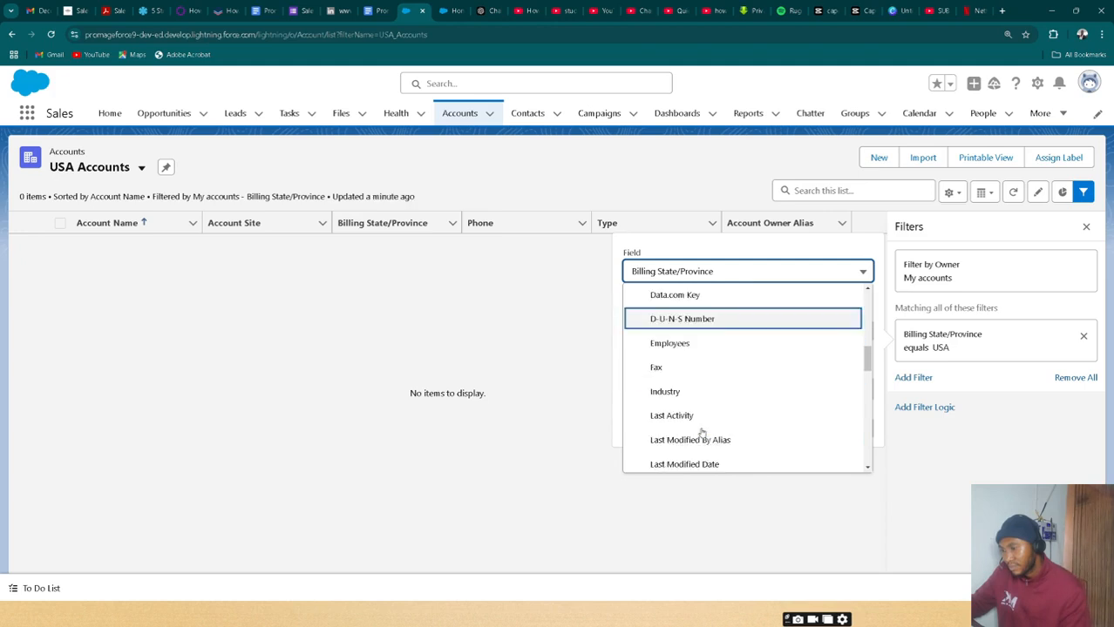
scroll(703, 432, "up", 10)
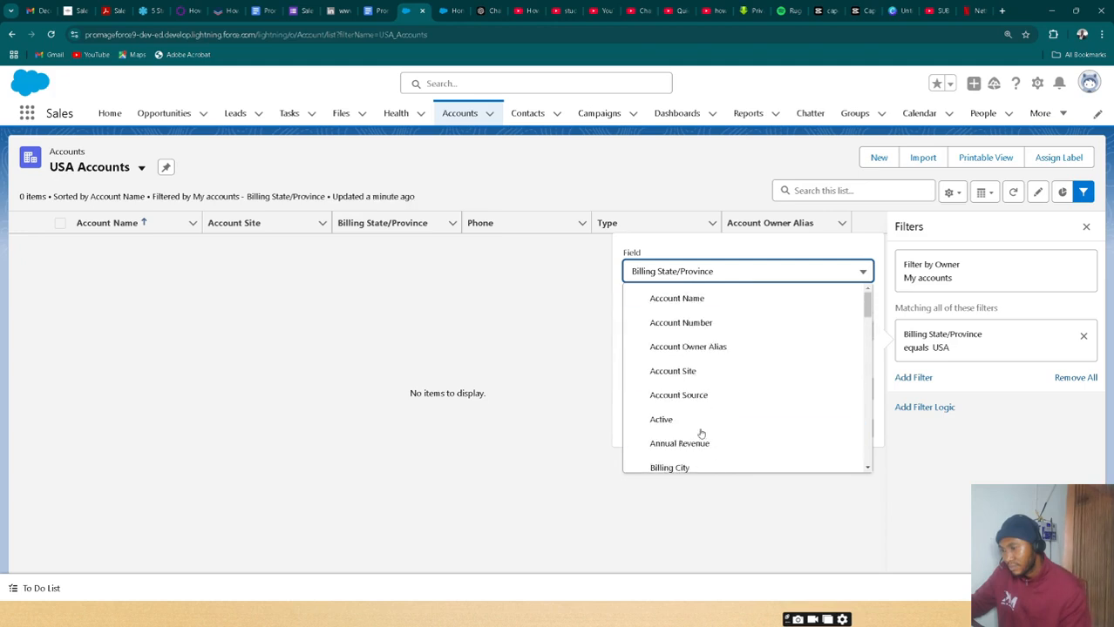
Recheck the filter's field choices from Account Name onward, and close the filter editor without choosing another field
left_click(760, 275)
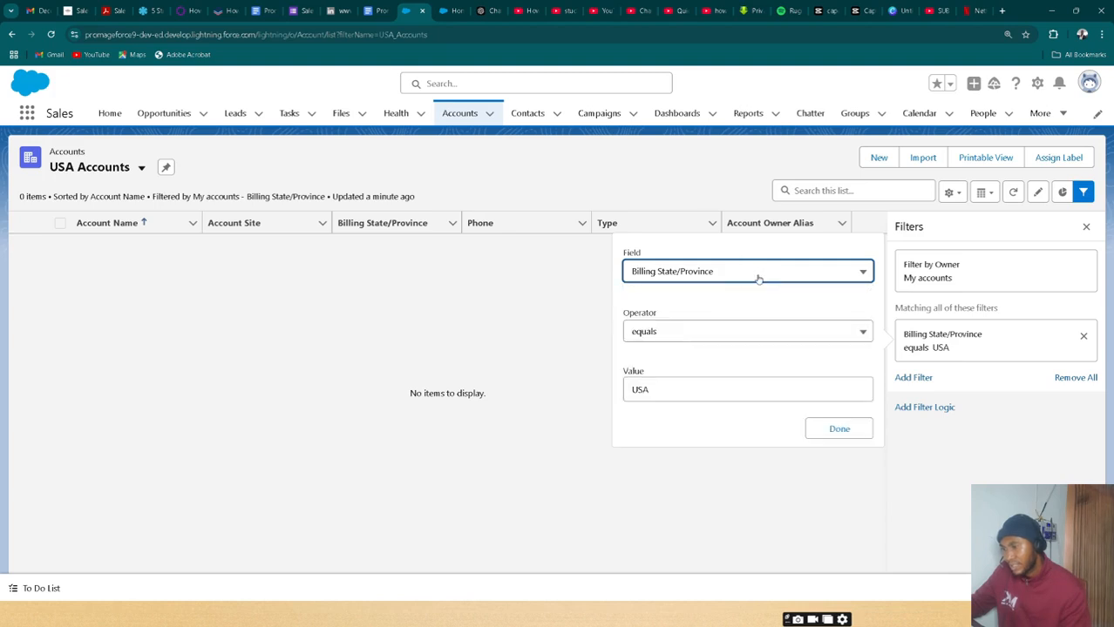
left_click(758, 279)
left_click(715, 274)
left_click(715, 277)
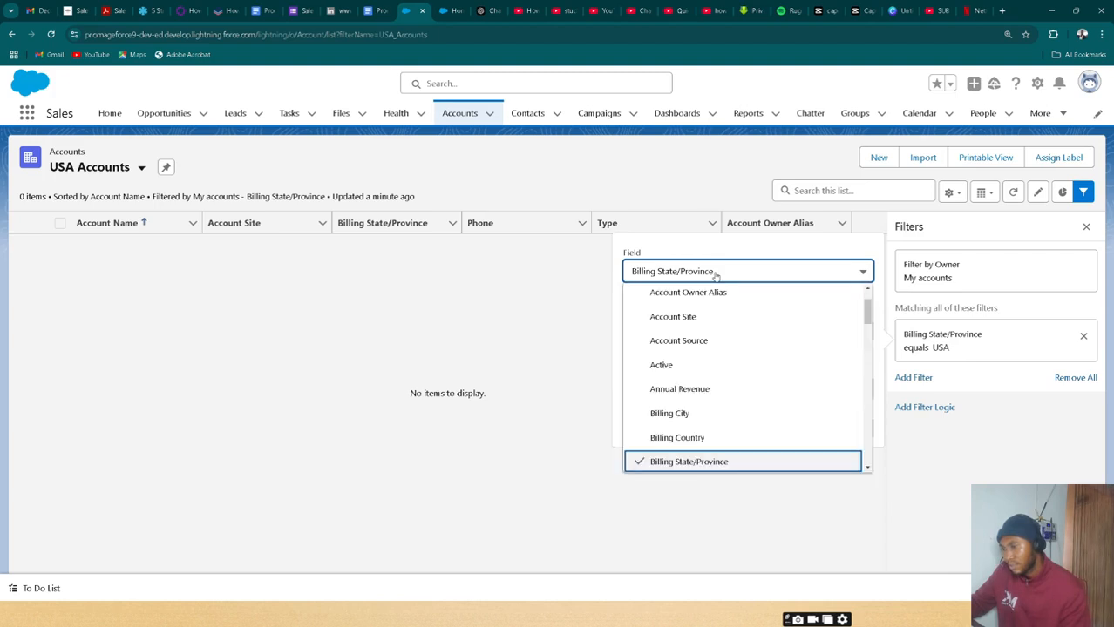
key("a")
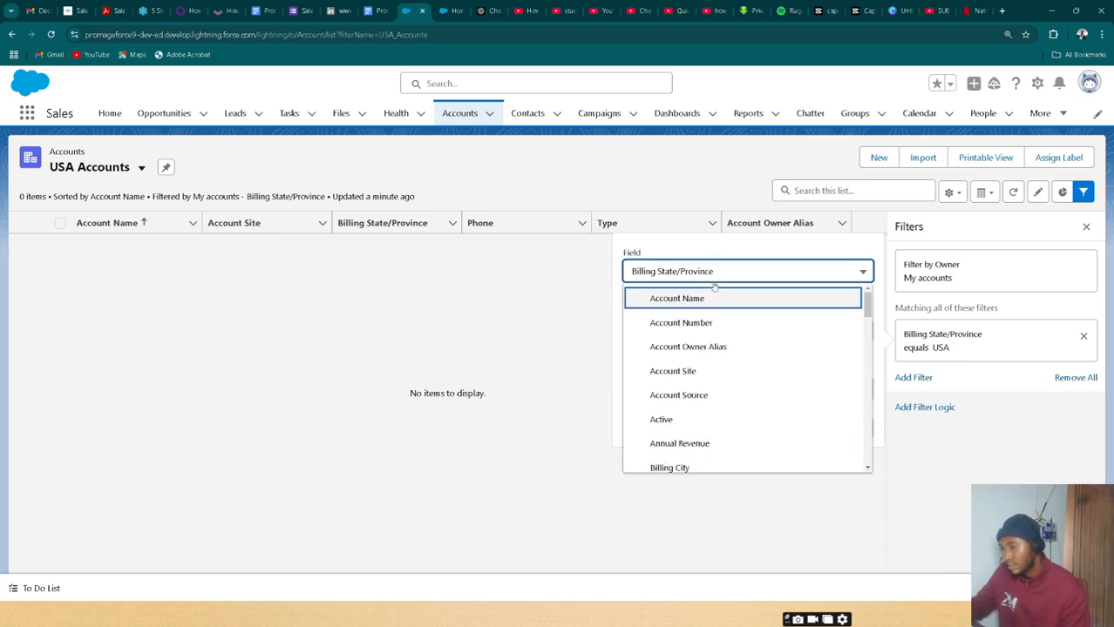
scroll(712, 335, "down", 5)
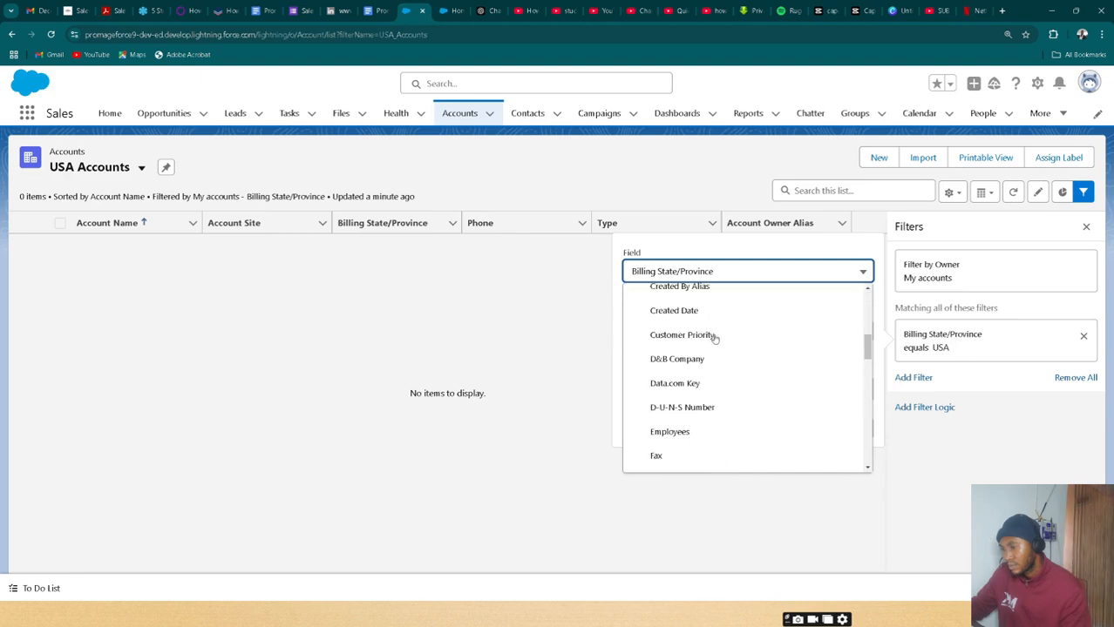
scroll(714, 338, "down", 5)
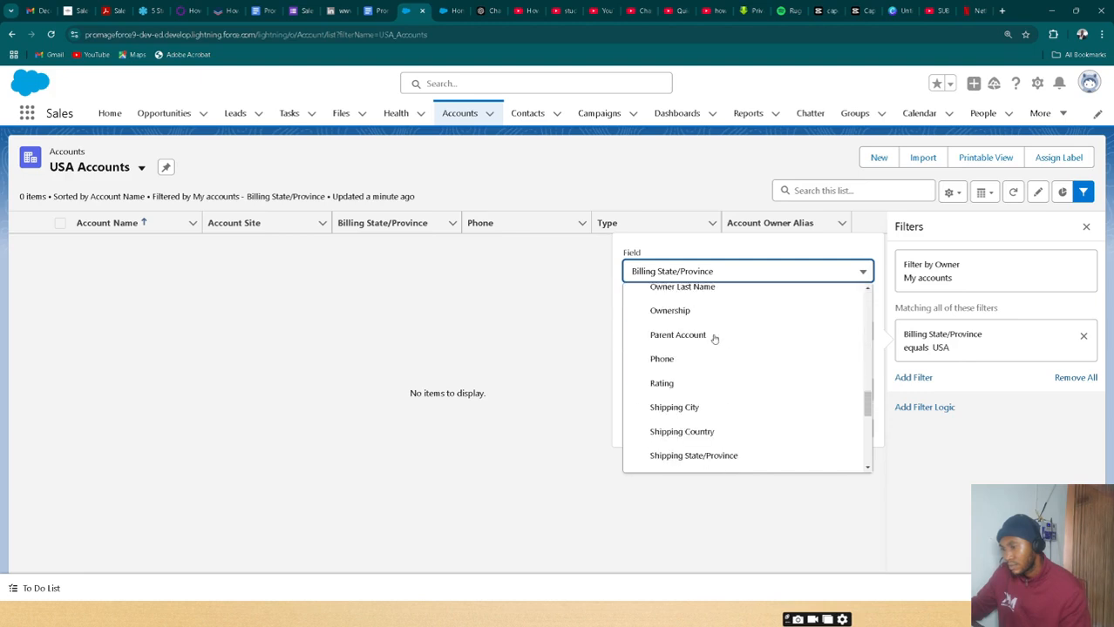
scroll(713, 338, "down", 4)
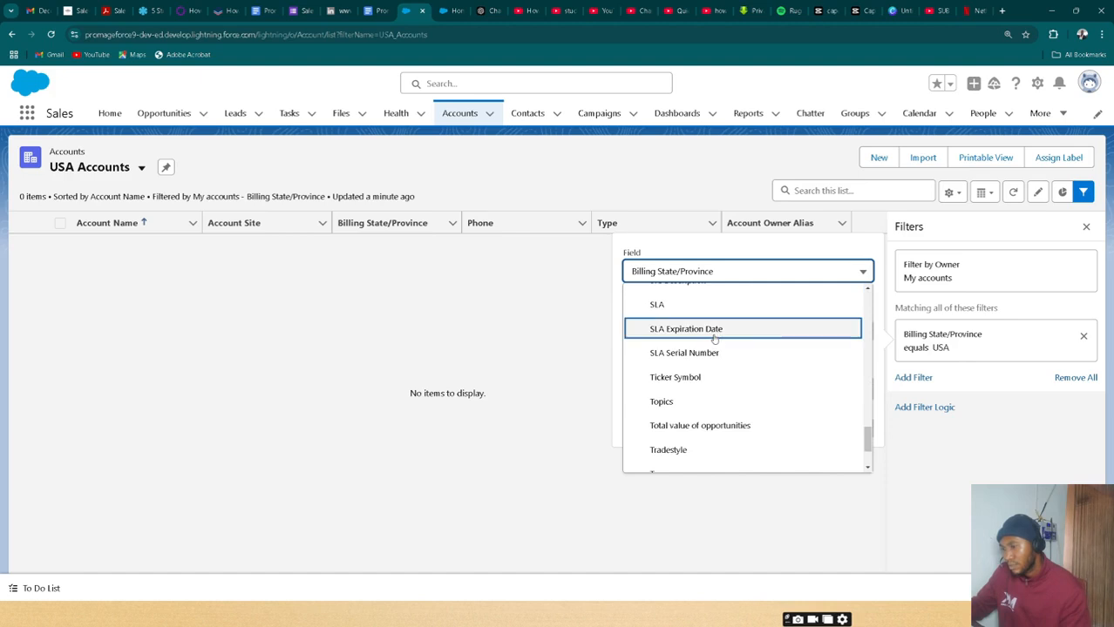
scroll(715, 338, "up", 4)
right_click(715, 335)
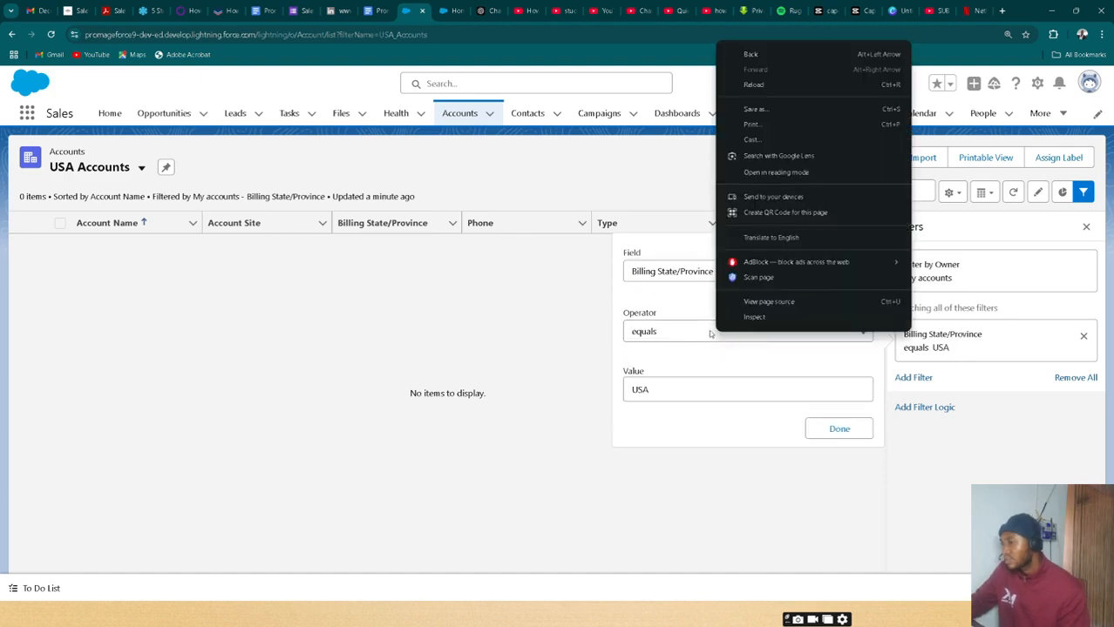
left_click(362, 382)
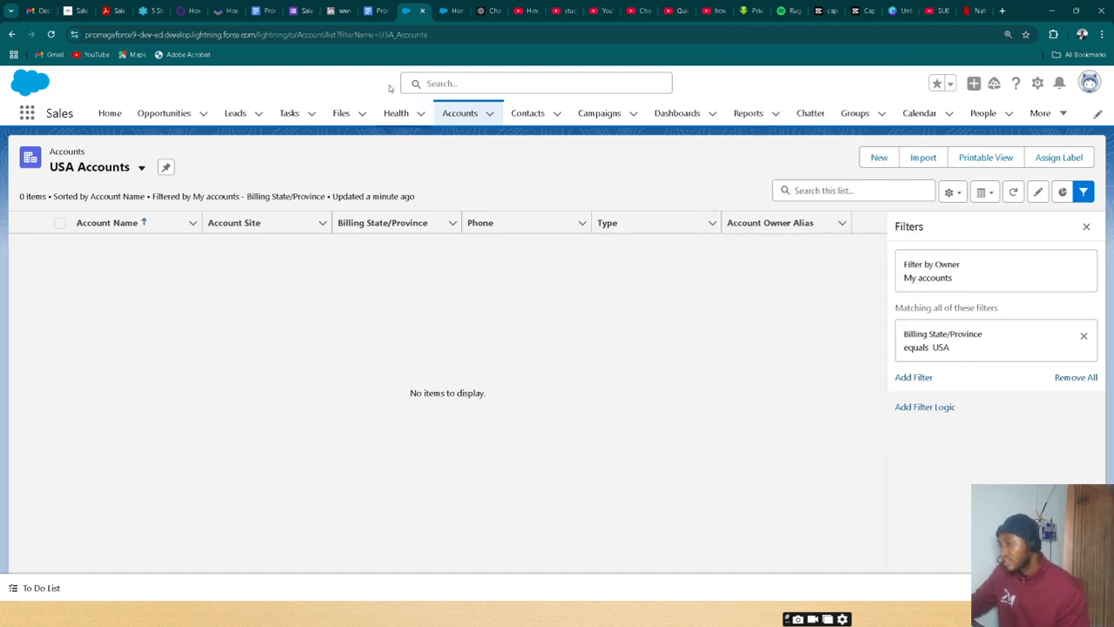
Switch to the All Accounts list view and open the Burlington Textiles Corp of America account
left_click(141, 167)
left_click(114, 252)
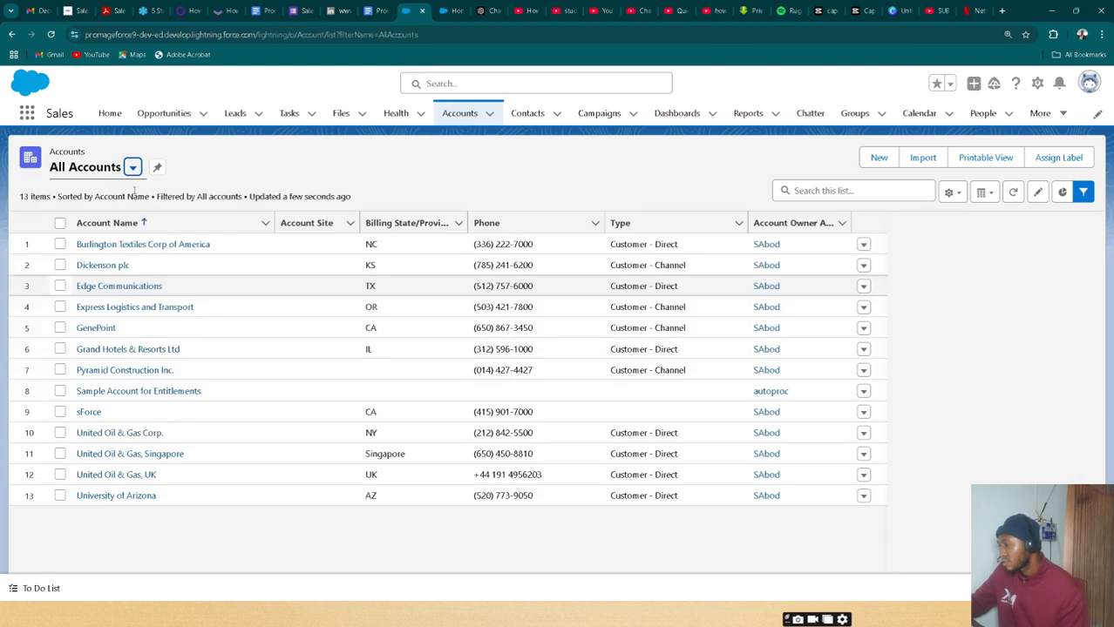
left_click(143, 244)
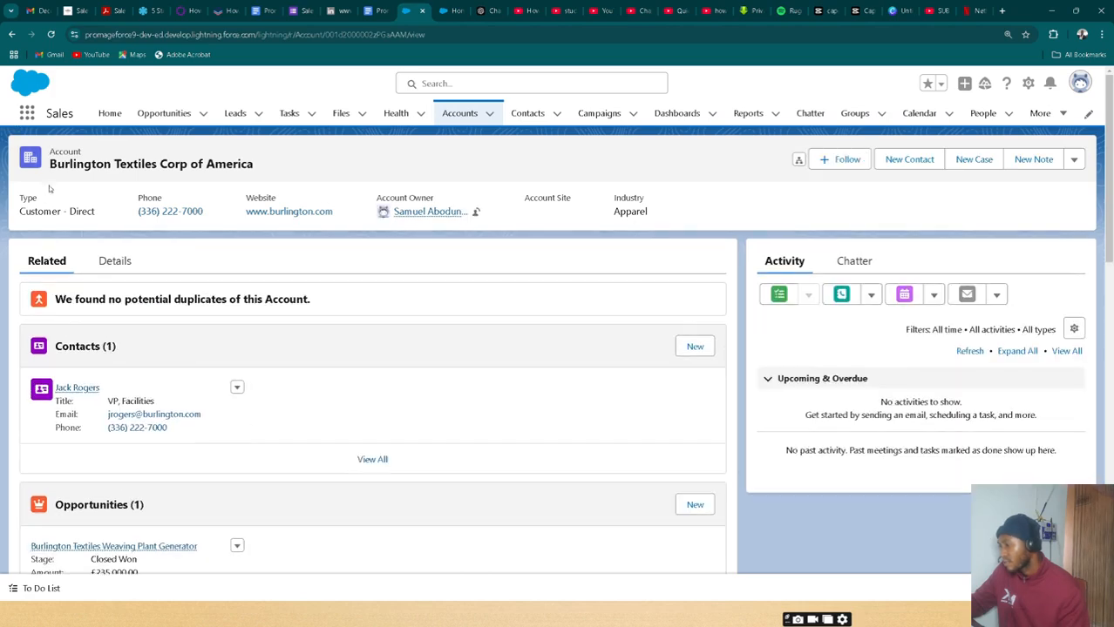
Examine the Burlington Textiles Corp of America account's details, especially how its billing address gives the country
left_click(145, 262)
scroll(283, 518, "down", 3)
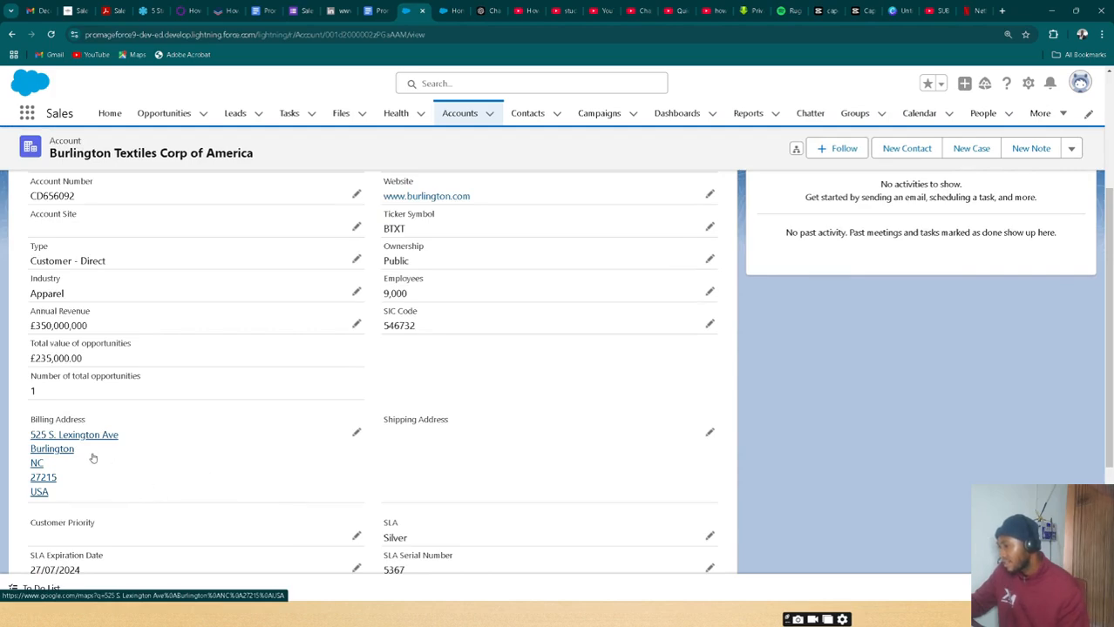
scroll(137, 447, "down", 3)
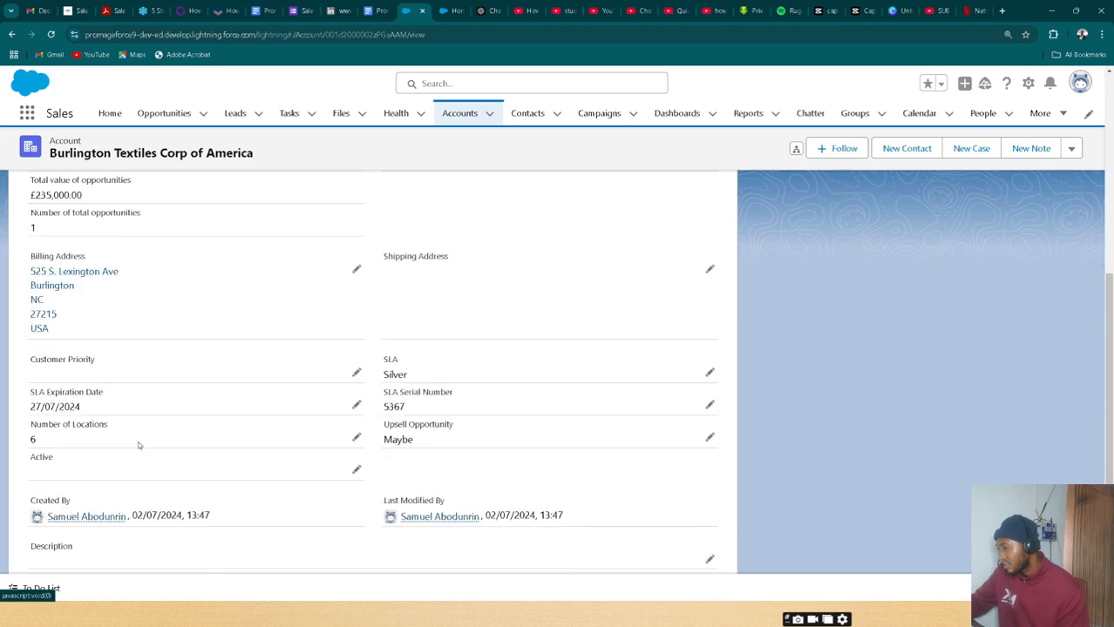
scroll(137, 445, "up", 3)
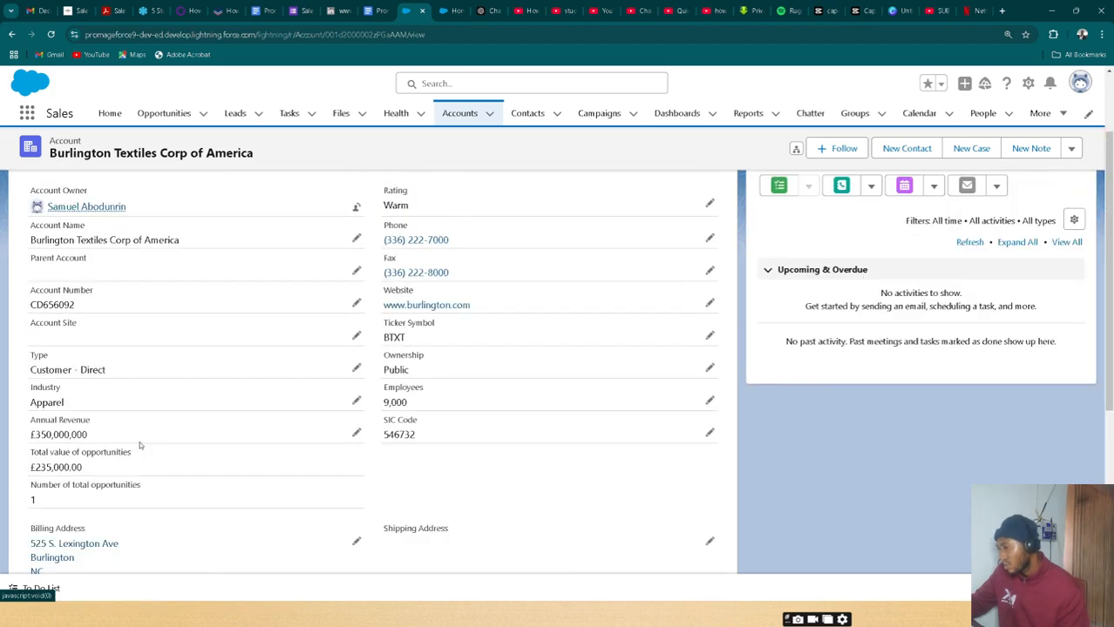
scroll(140, 443, "down", 3)
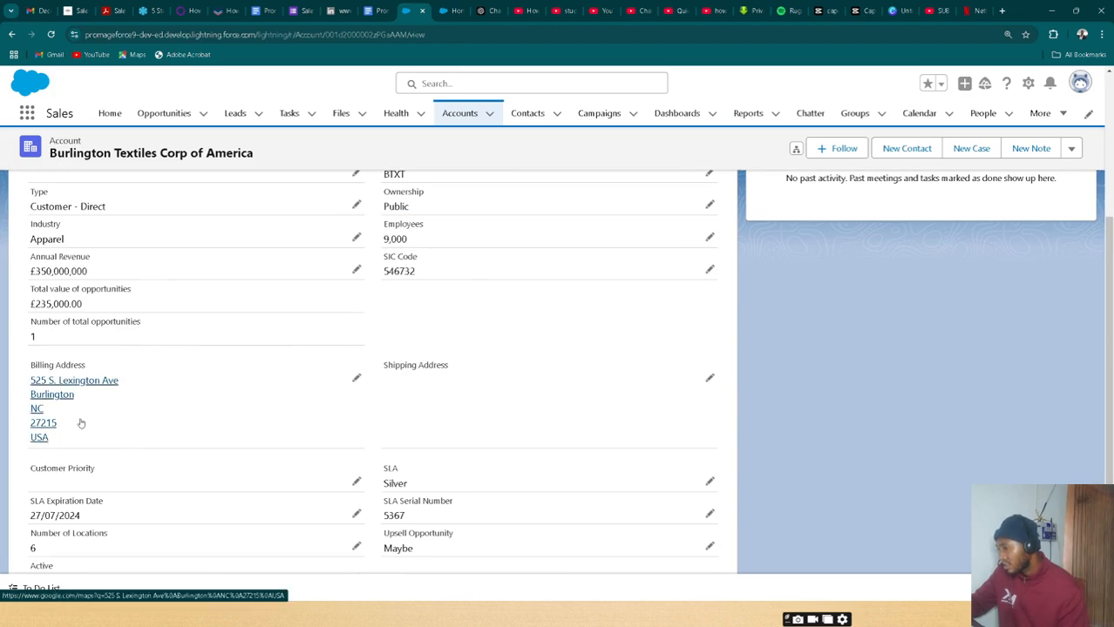
scroll(80, 422, "down", 3)
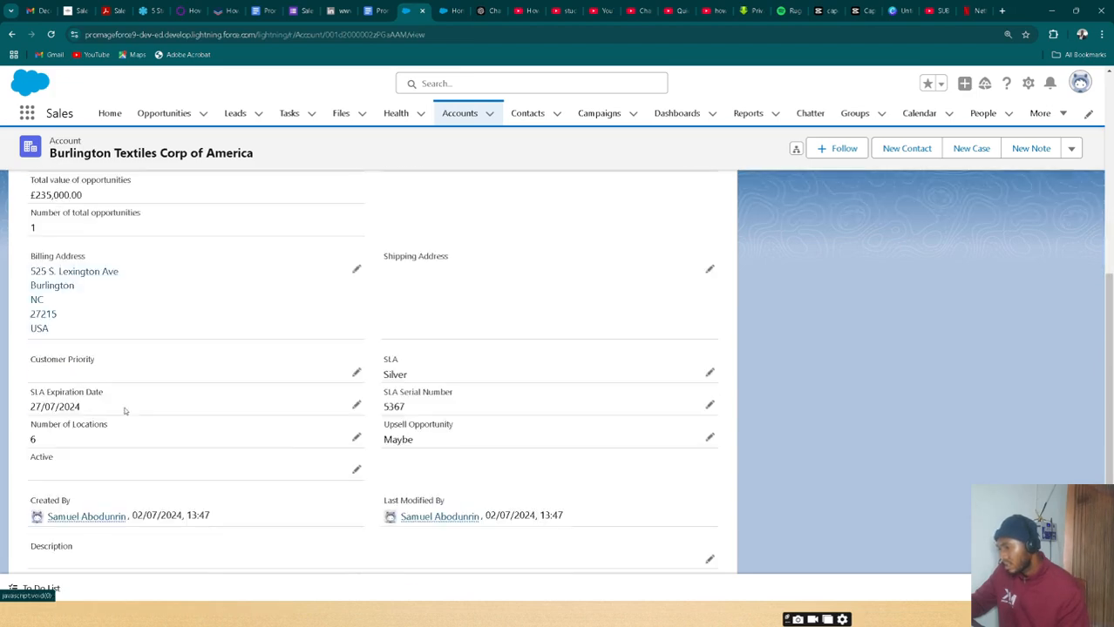
Go back from the account record and open the USA Accounts list view
left_click(12, 34)
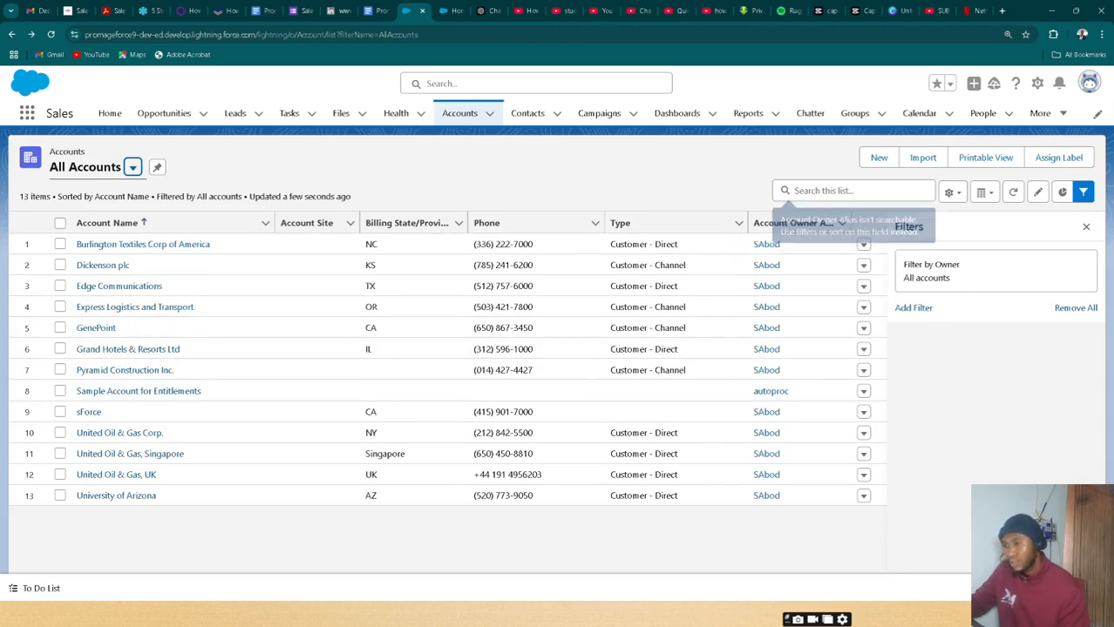
left_click(132, 168)
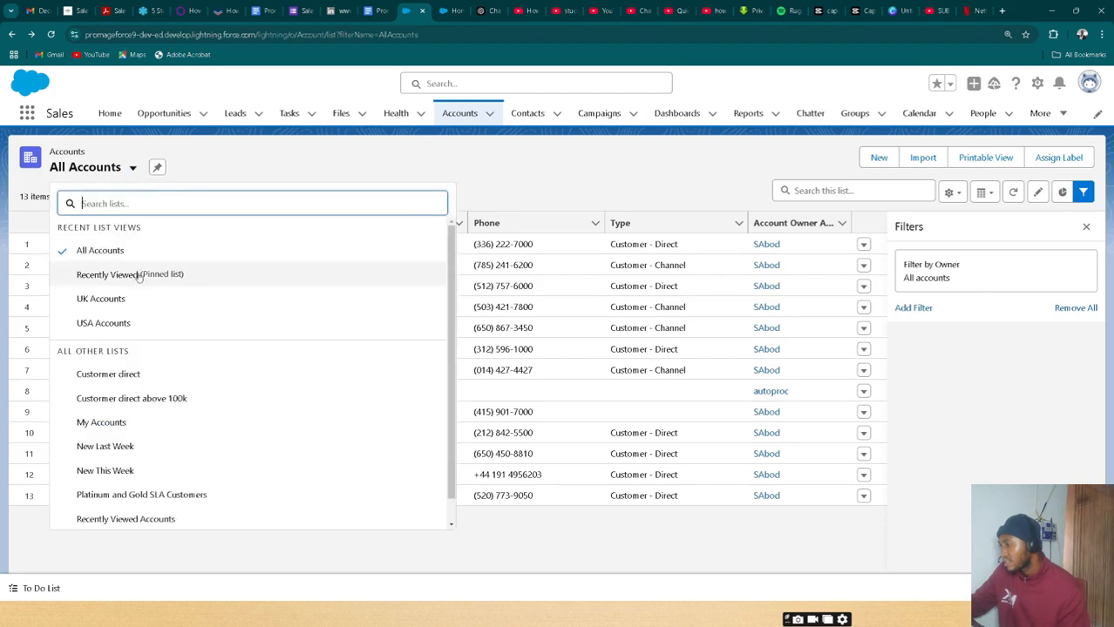
left_click(142, 322)
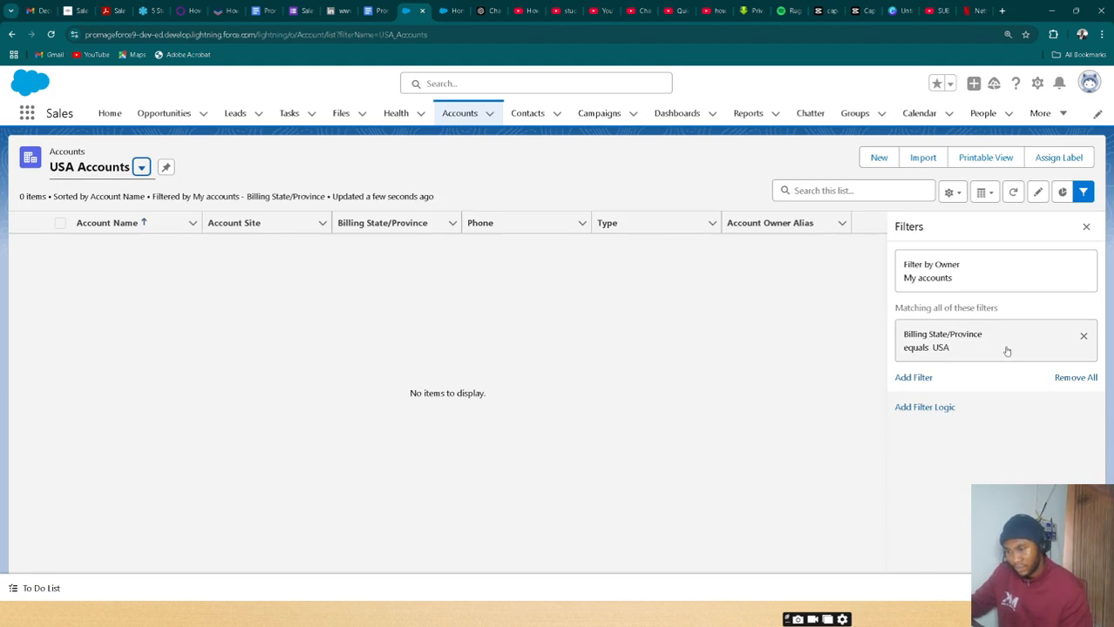
Change the USA Accounts list view's owner filter to All accounts
left_click(953, 336)
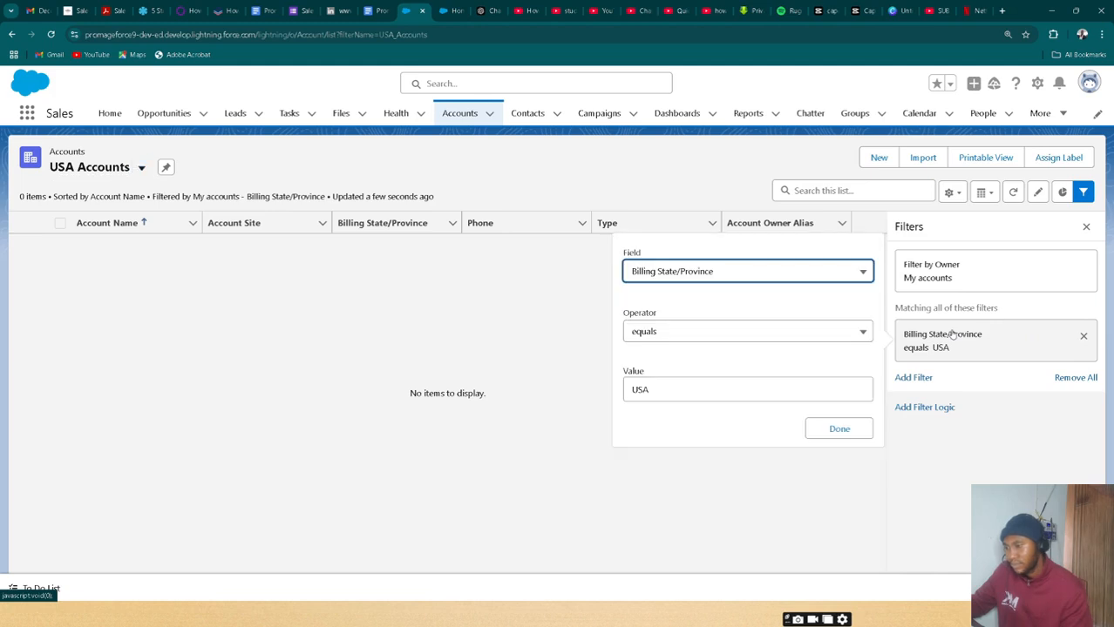
left_click(957, 280)
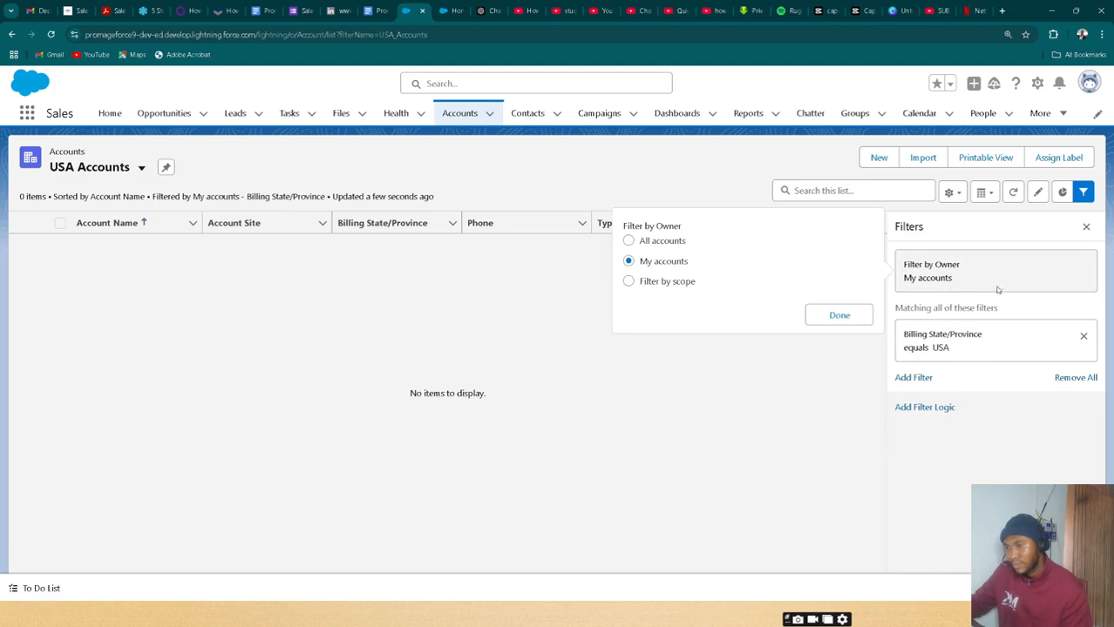
left_click(992, 282)
left_click(991, 282)
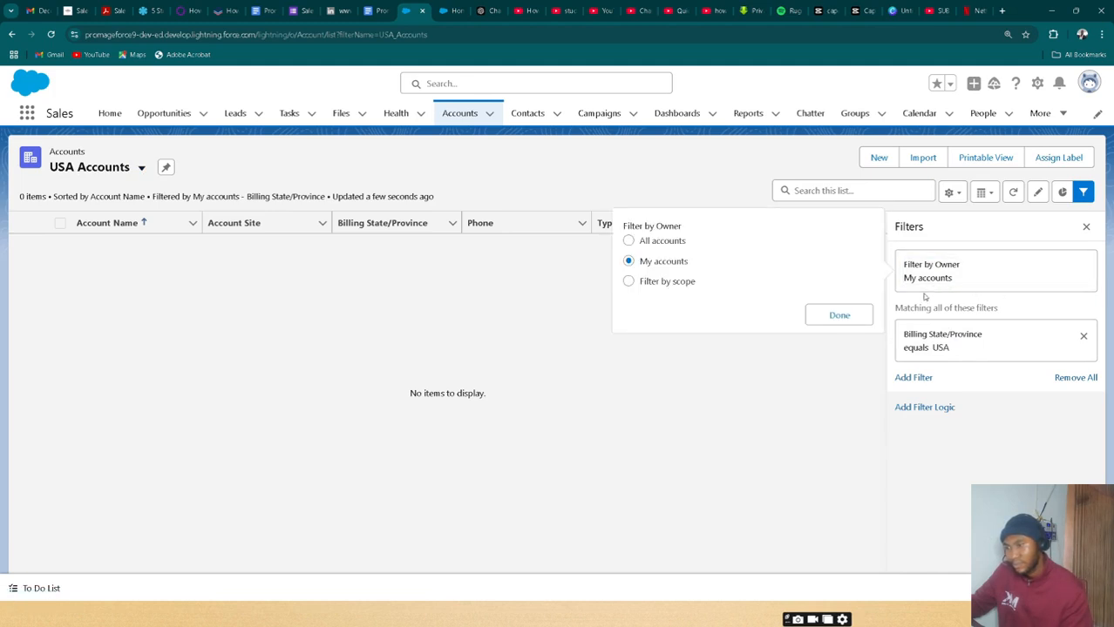
left_click(629, 241)
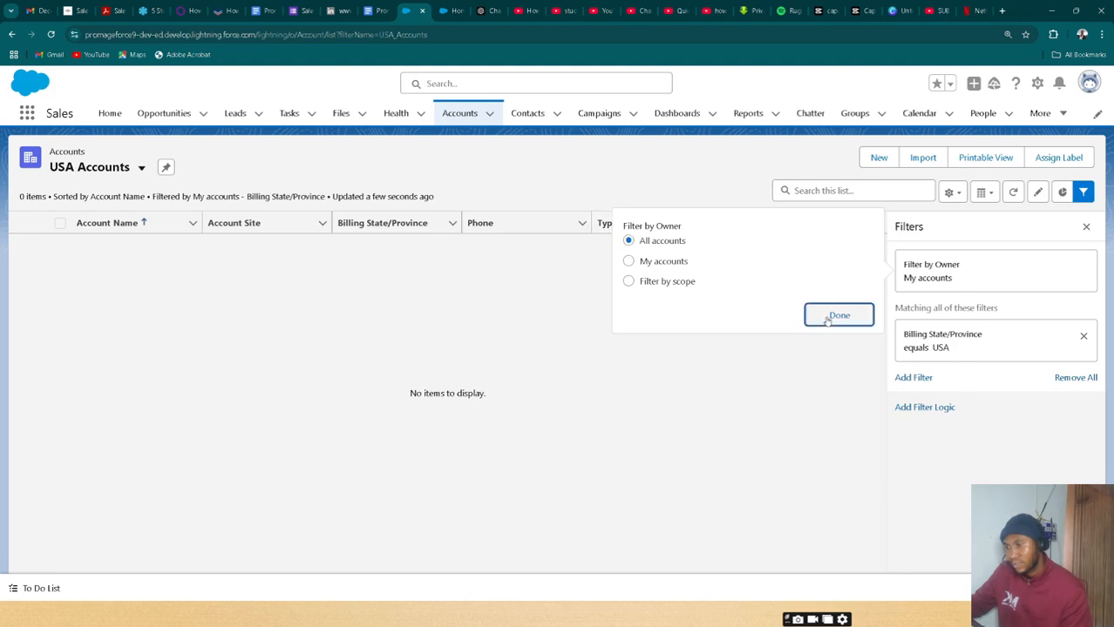
left_click(837, 315)
Change the Billing State/Province filter to Shipping Country equals USA and save the USA Accounts list view
left_click(916, 350)
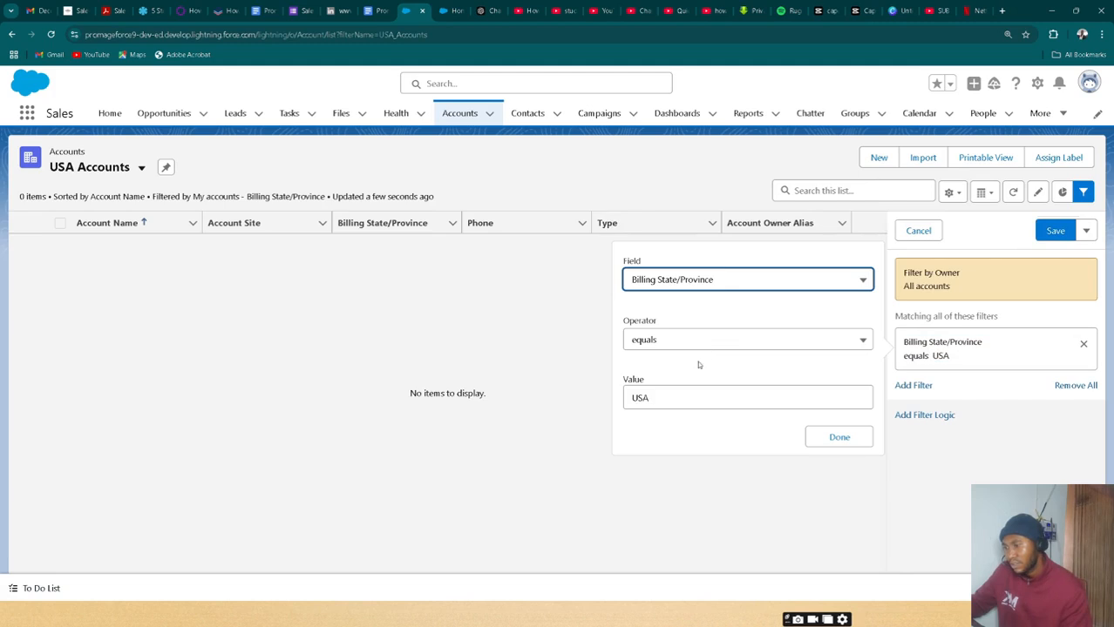
left_click(821, 280)
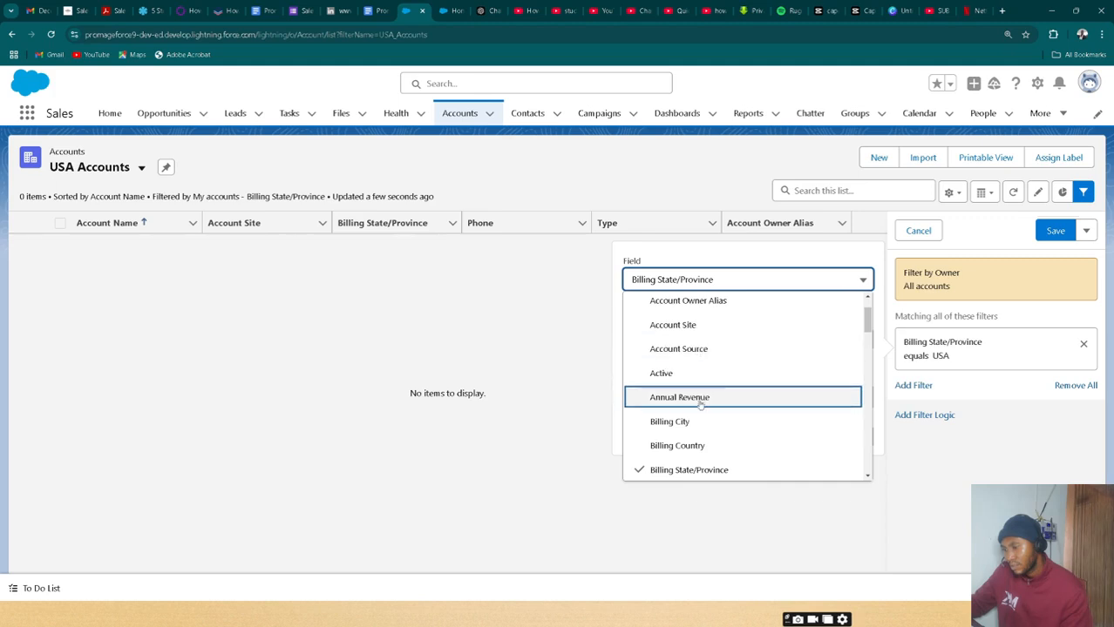
scroll(699, 428, "down", 2)
scroll(697, 435, "down", 3)
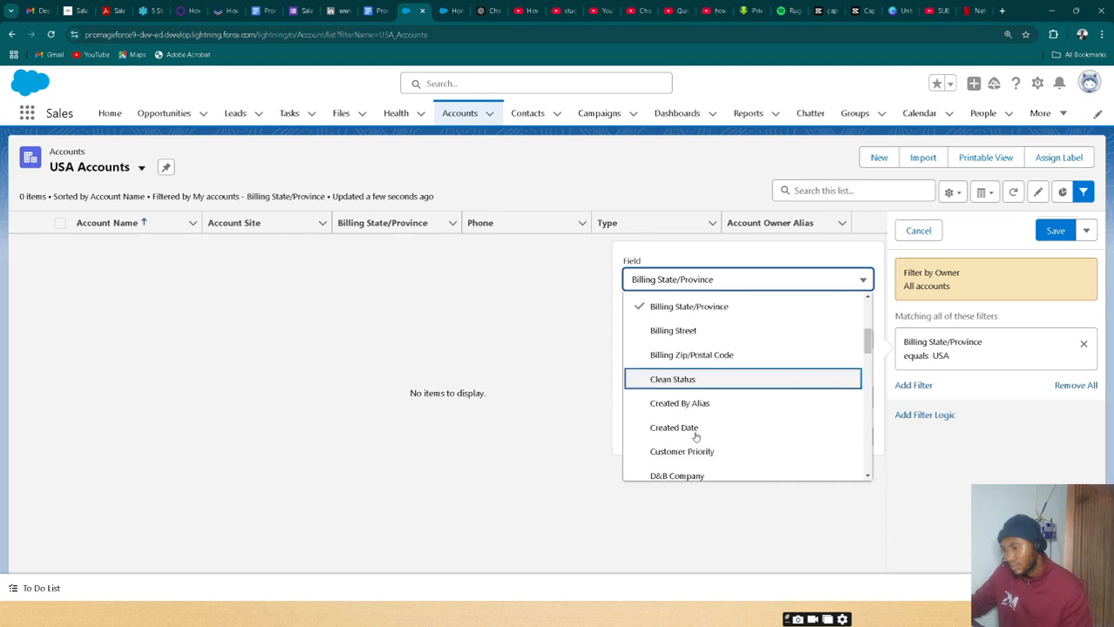
scroll(693, 437, "down", 5)
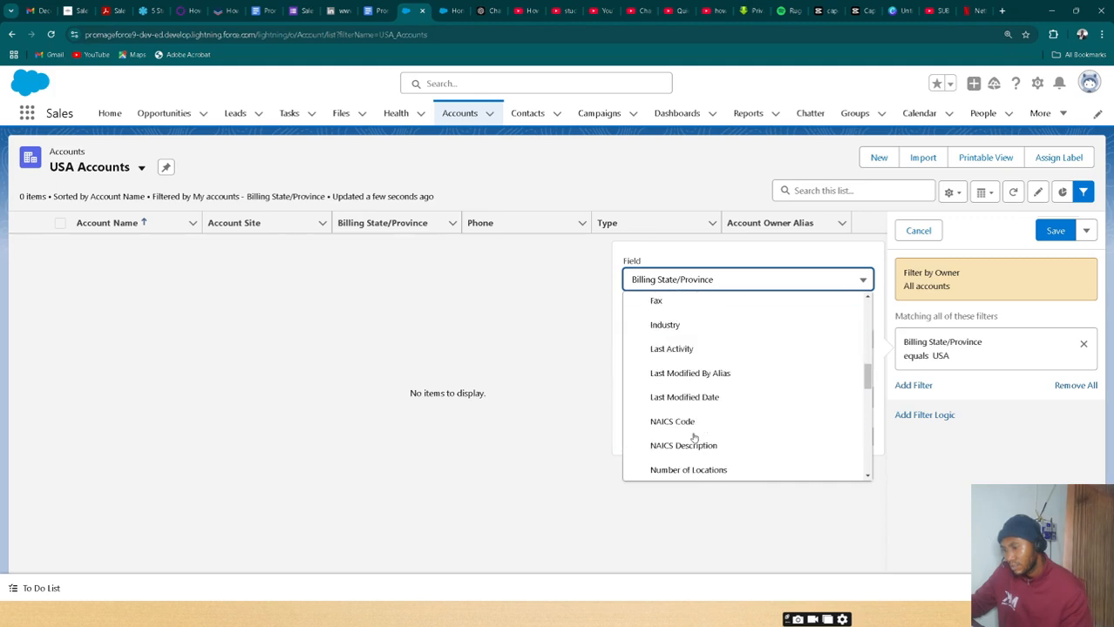
scroll(693, 438, "down", 2)
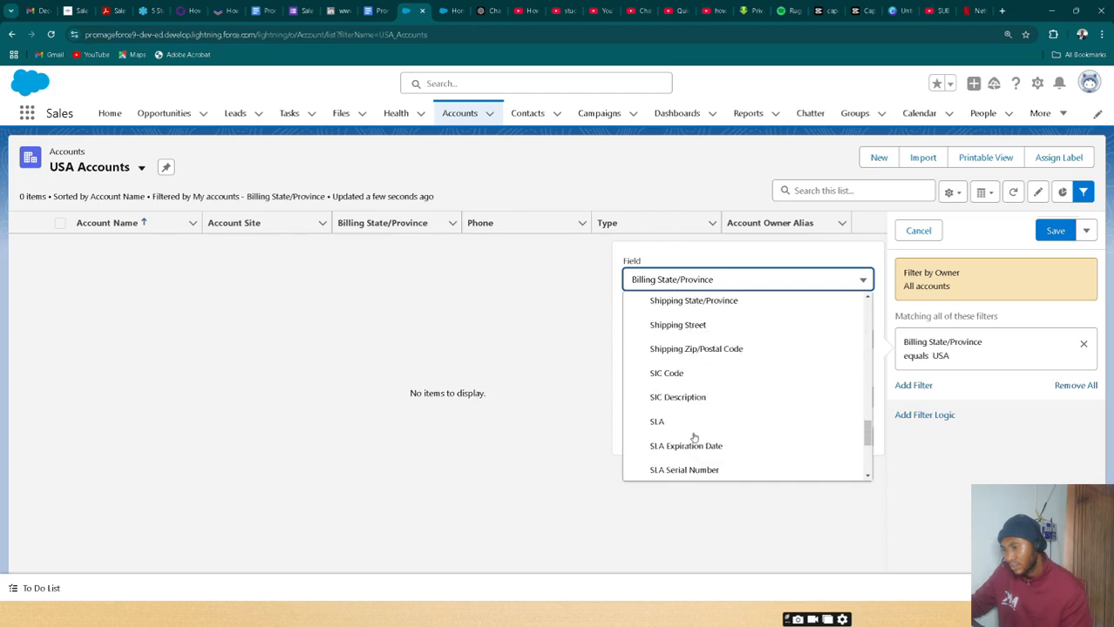
scroll(694, 437, "up", 1)
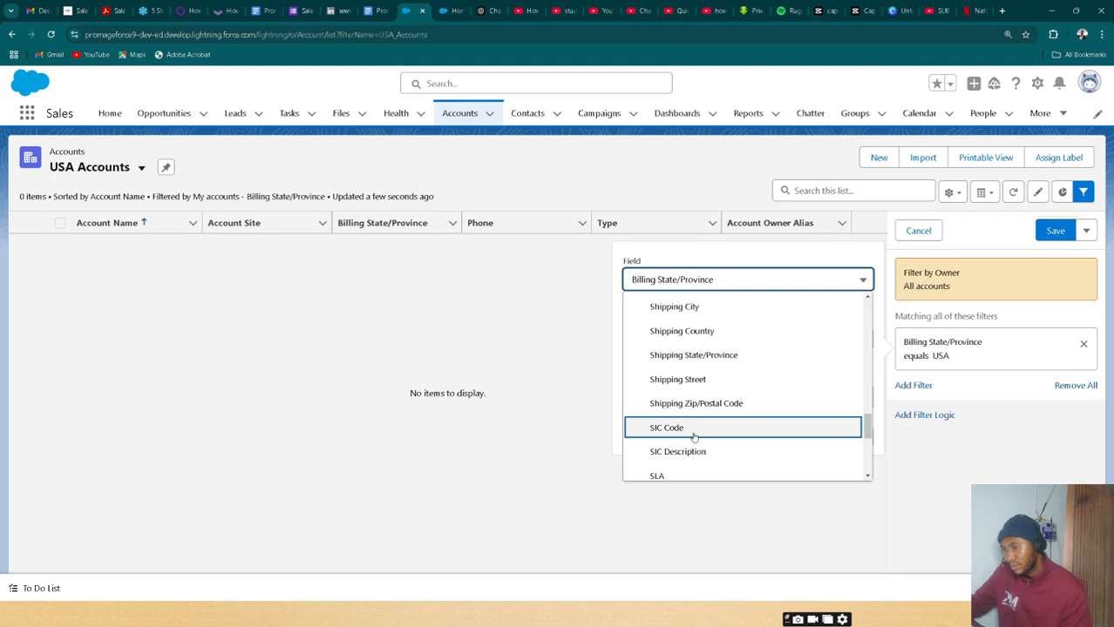
left_click(696, 336)
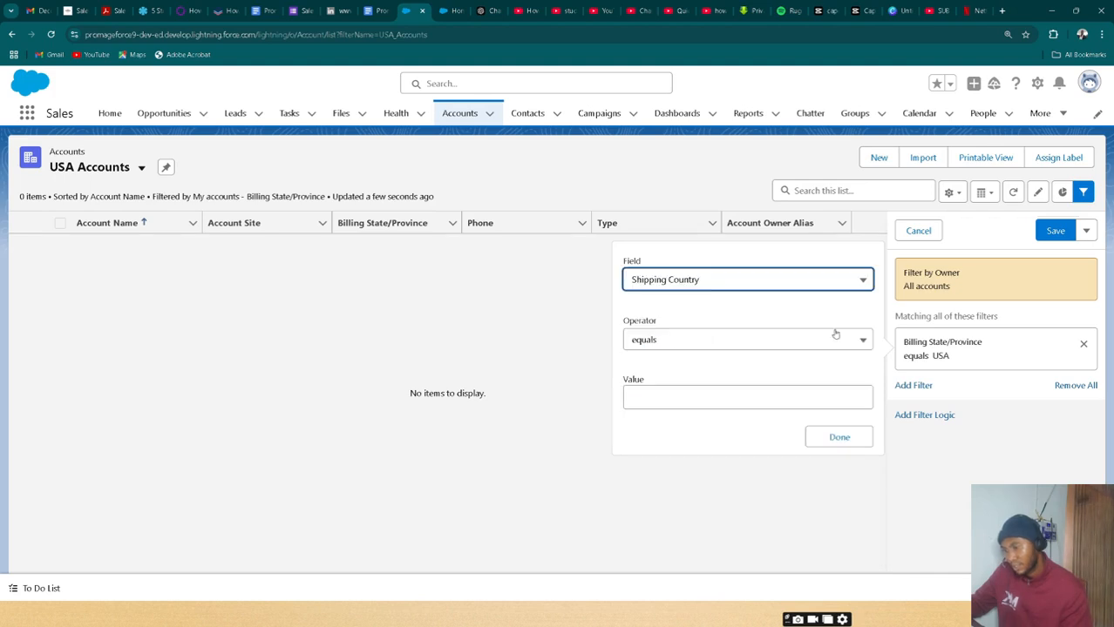
left_click(747, 396)
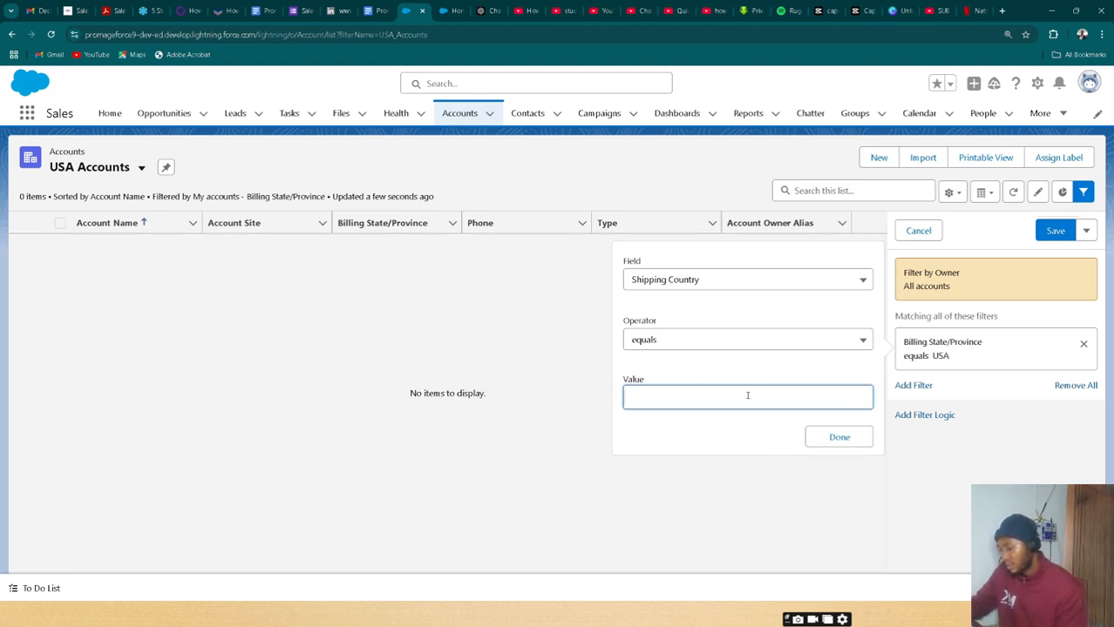
type("USA")
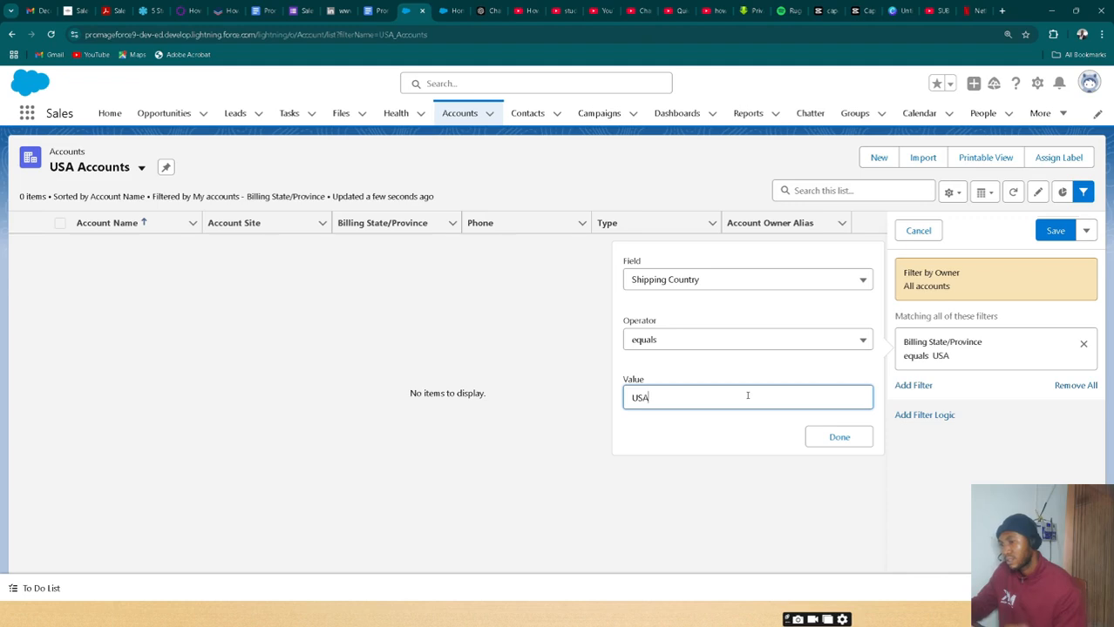
left_click(840, 438)
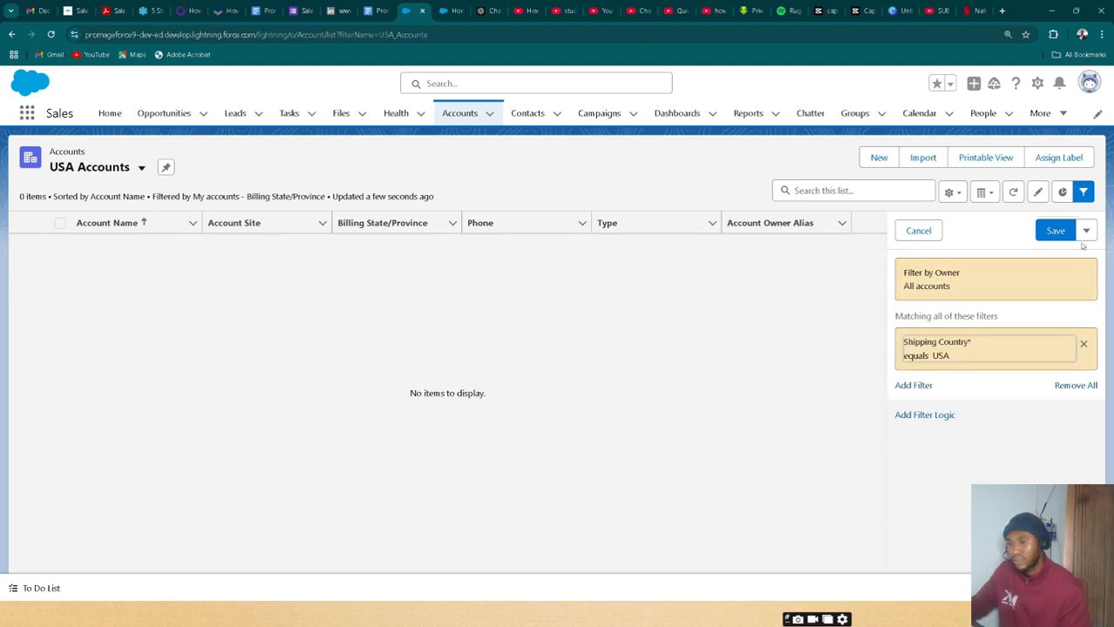
left_click(1054, 230)
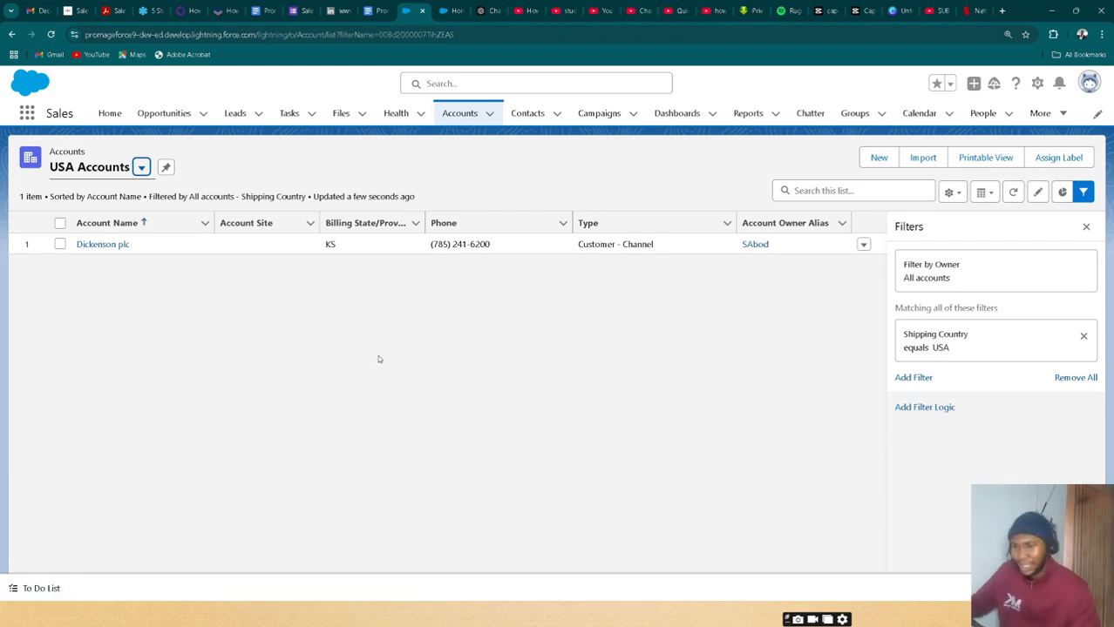
Switch to the PowerPoint slide show, view the slide on the types of list view, and return to Salesforce in Chrome
key("alt+Tab")
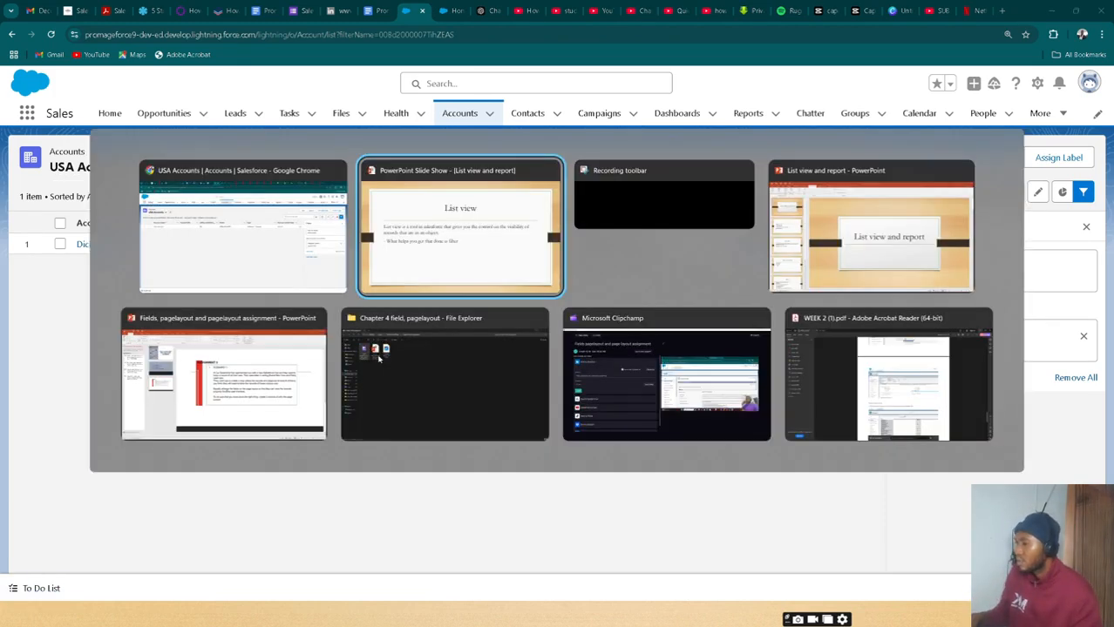
key("Right")
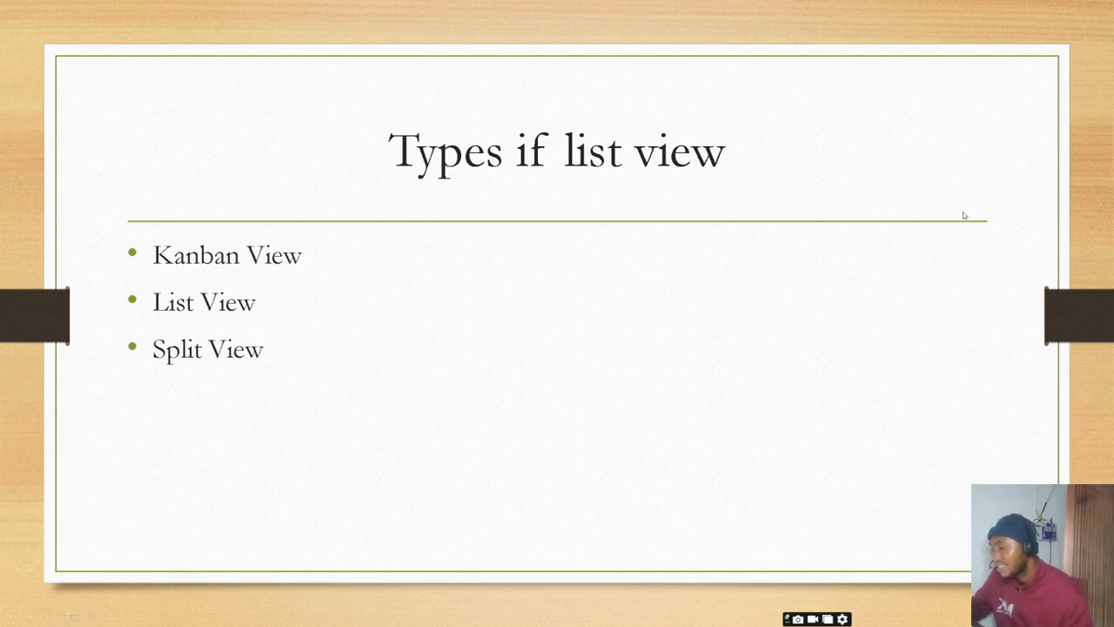
key("alt+Tab")
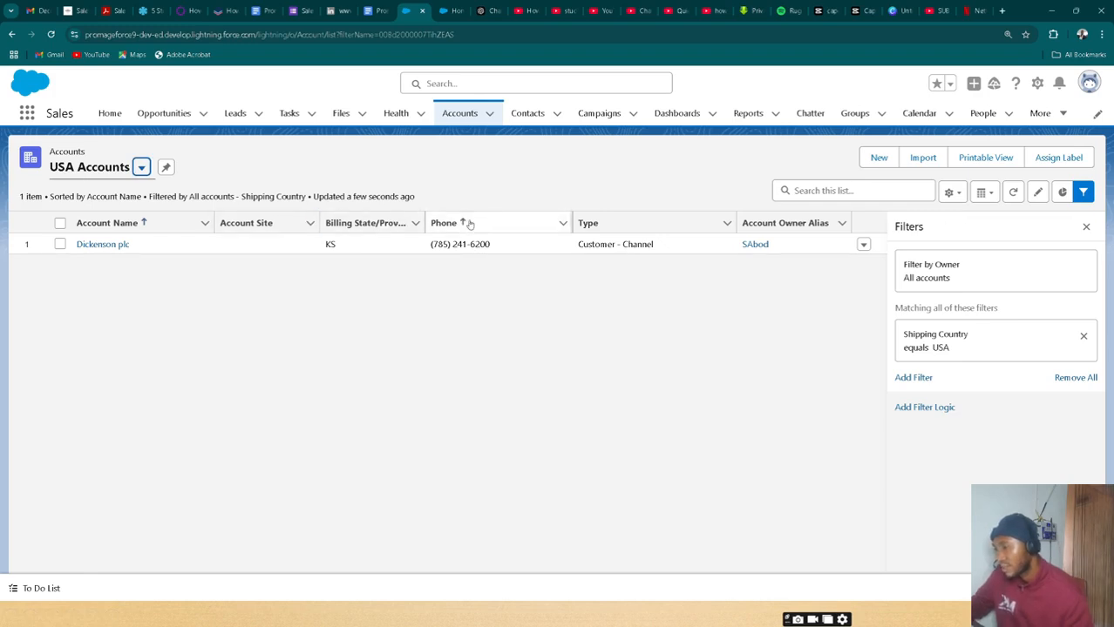
Open the My Accounts list view and switch its display from Table to Kanban
left_click(140, 166)
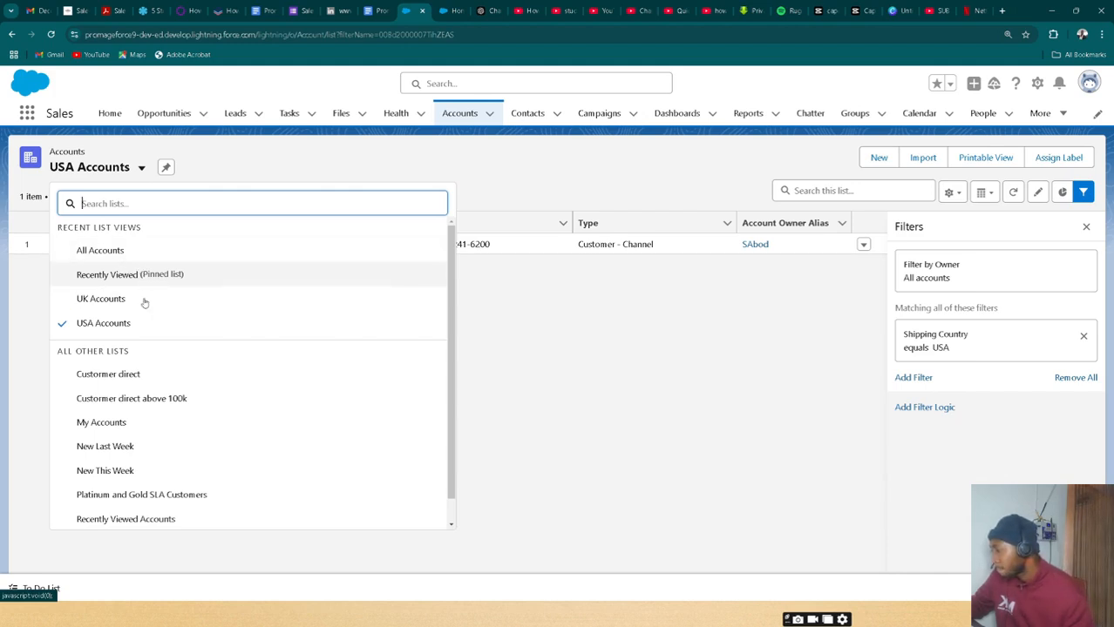
left_click(149, 422)
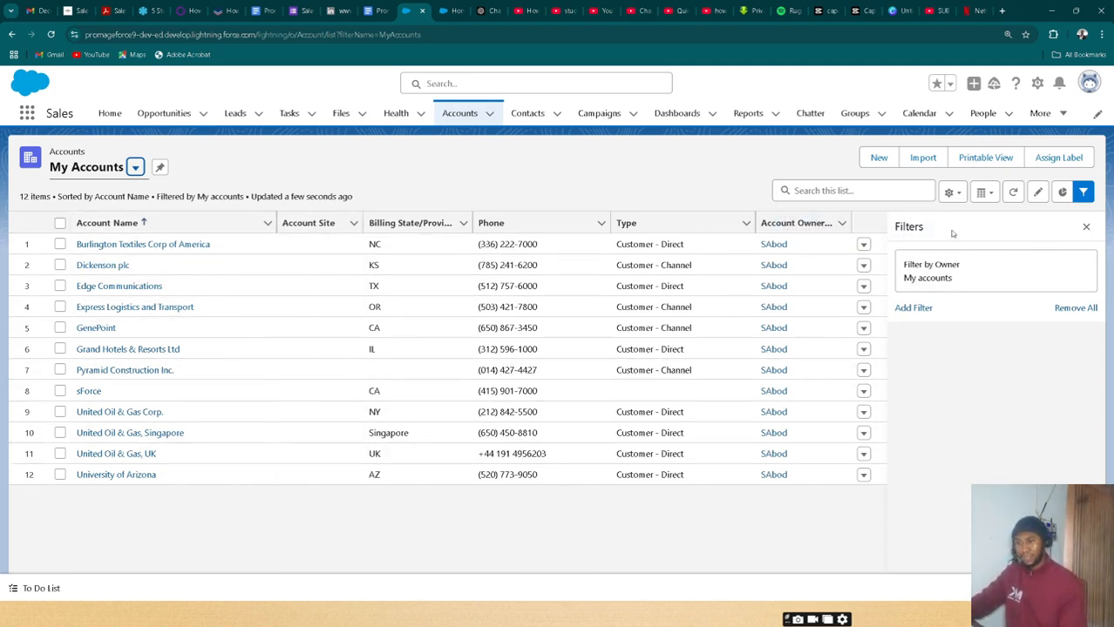
left_click(986, 192)
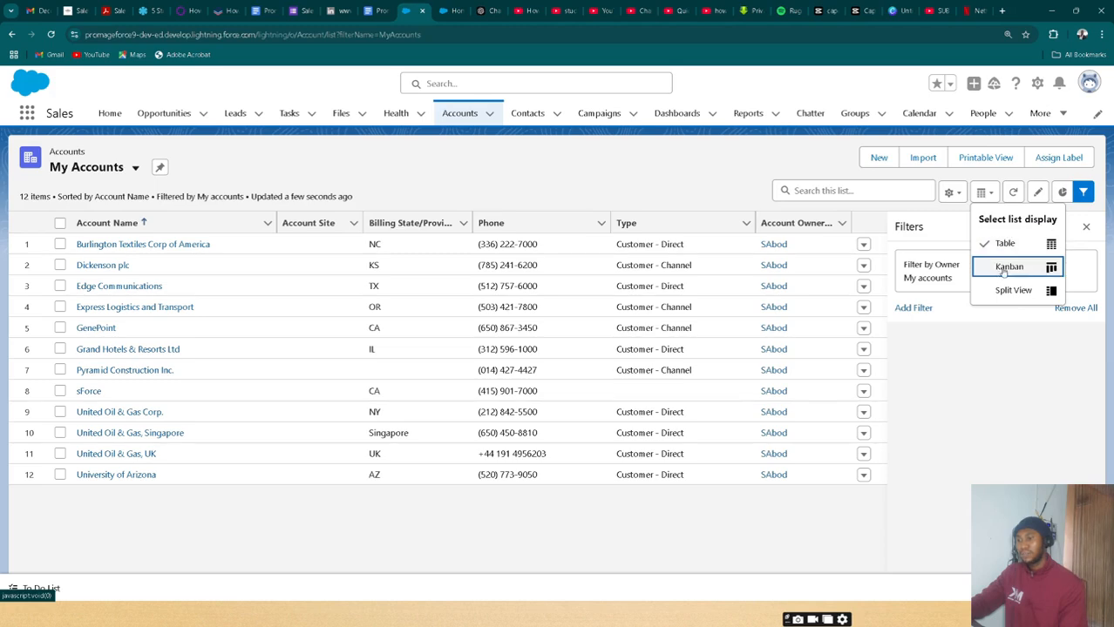
left_click(1004, 270)
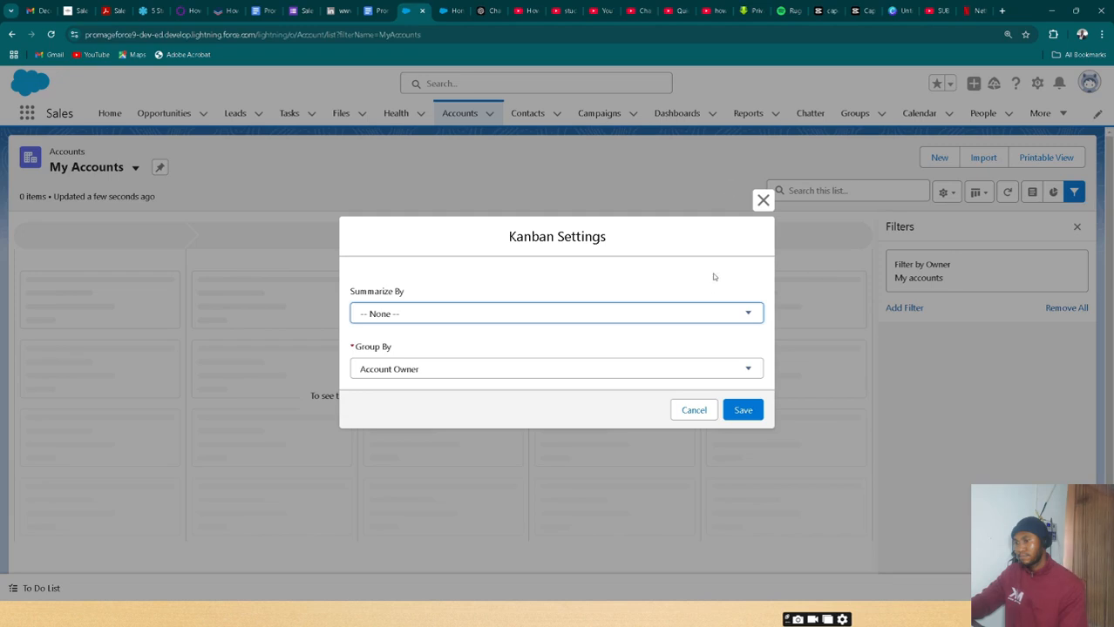
Configure the Kanban to summarize by Annual Revenue and group by Type, and save the settings
left_click(747, 315)
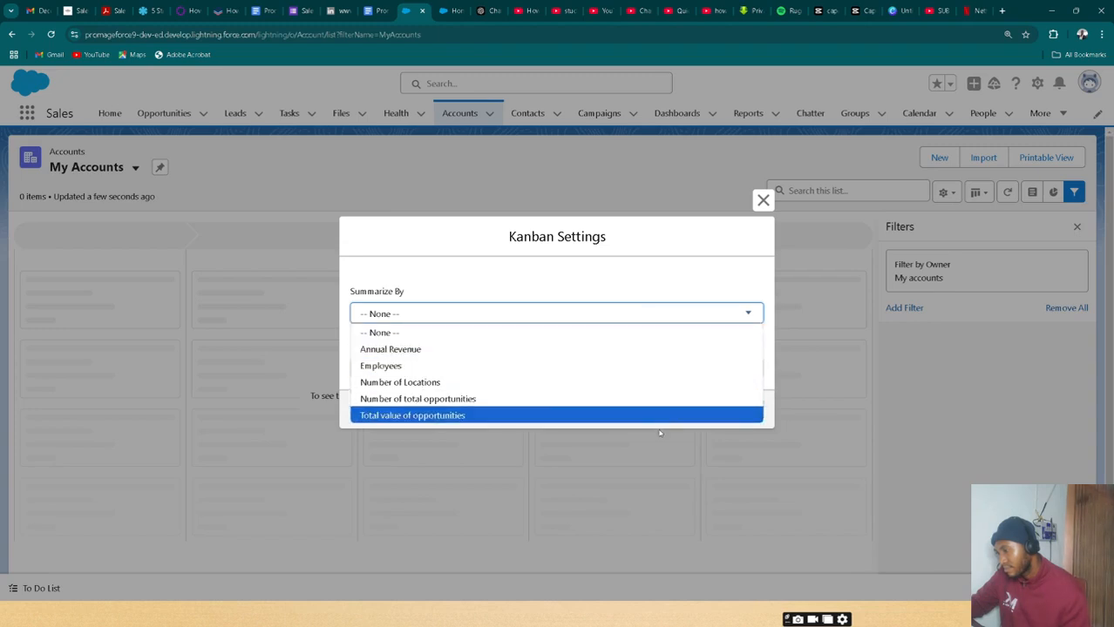
left_click(642, 349)
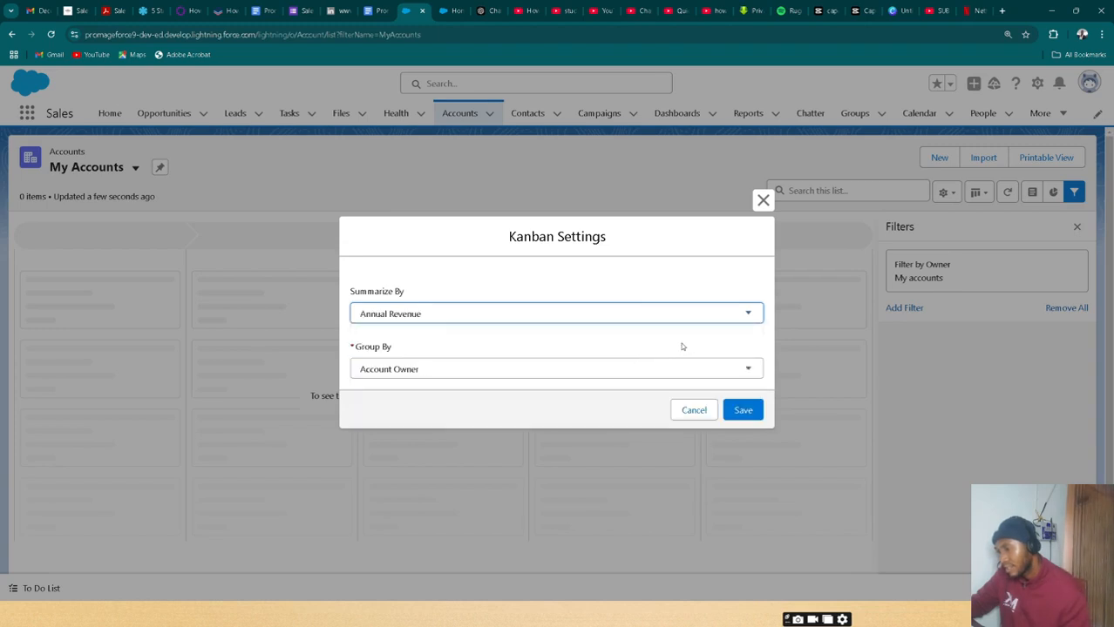
left_click(700, 370)
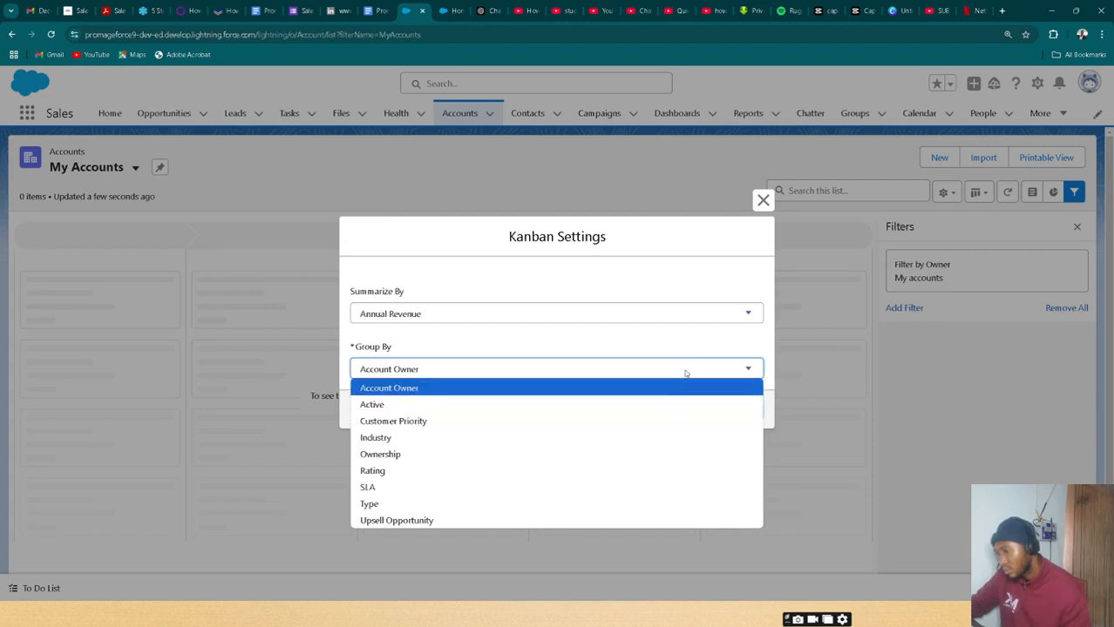
left_click(650, 512)
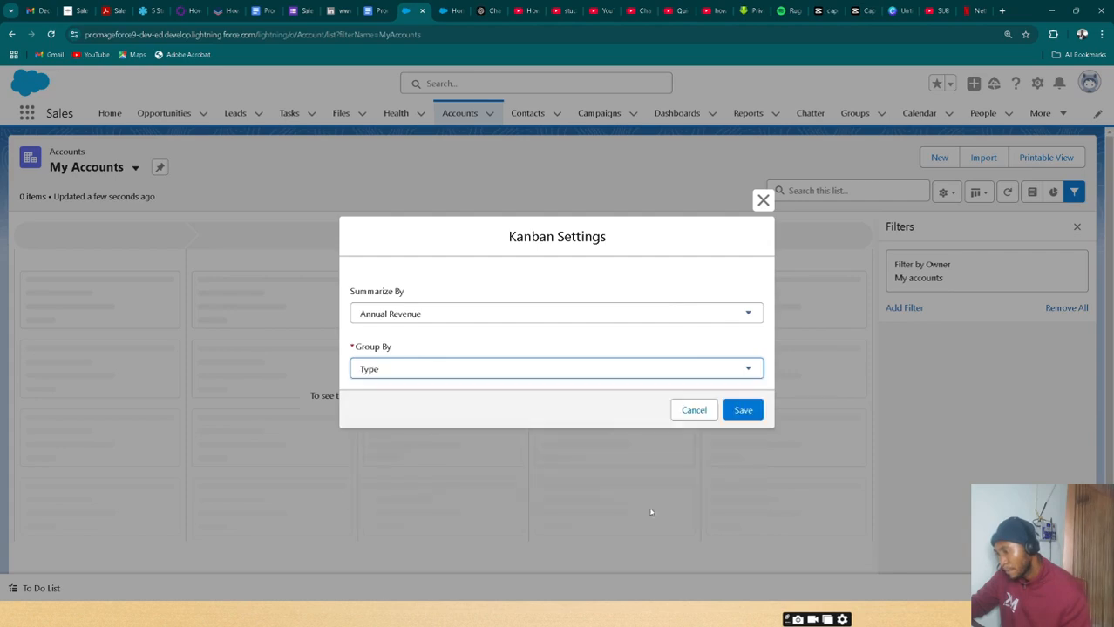
left_click(732, 410)
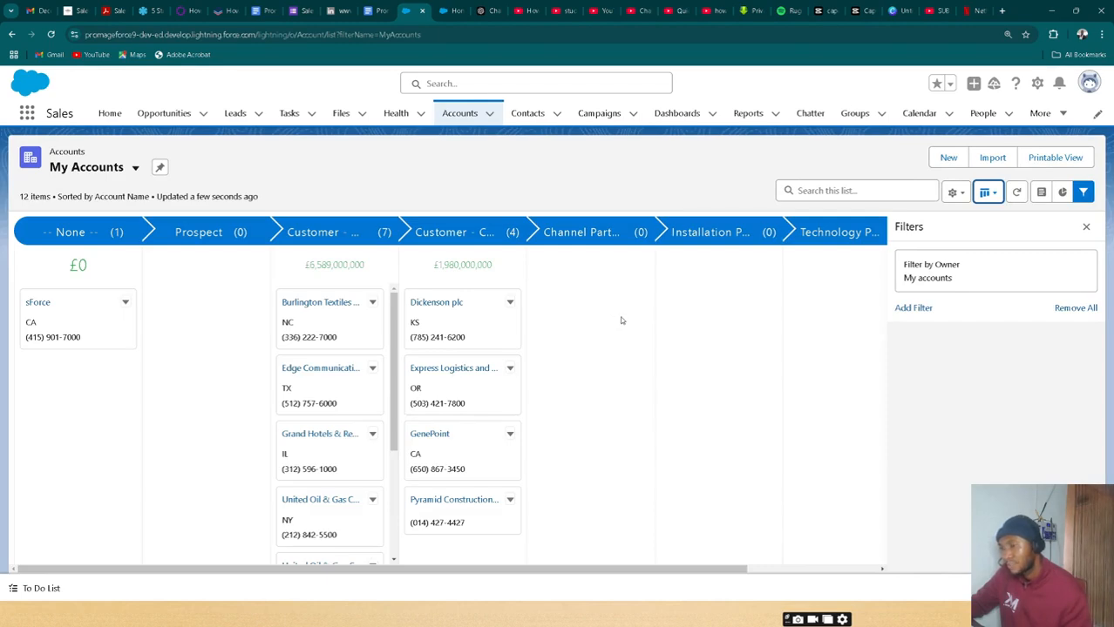
Switch the My Accounts list display to Split View, tick Burlington Textiles Corp of America and open its record
left_click(994, 196)
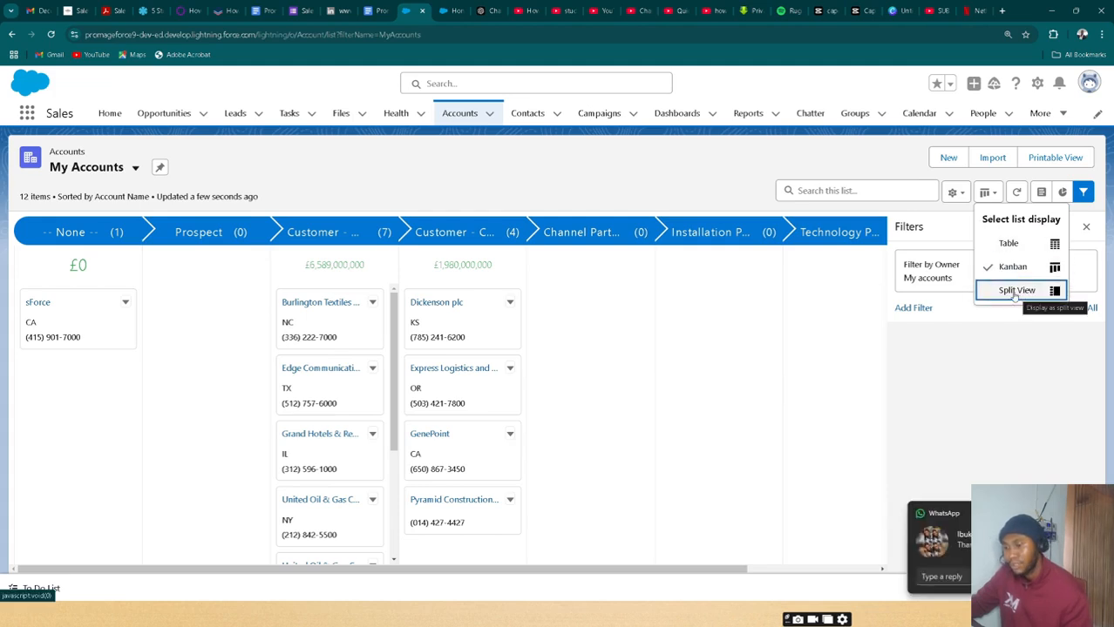
left_click(1014, 292)
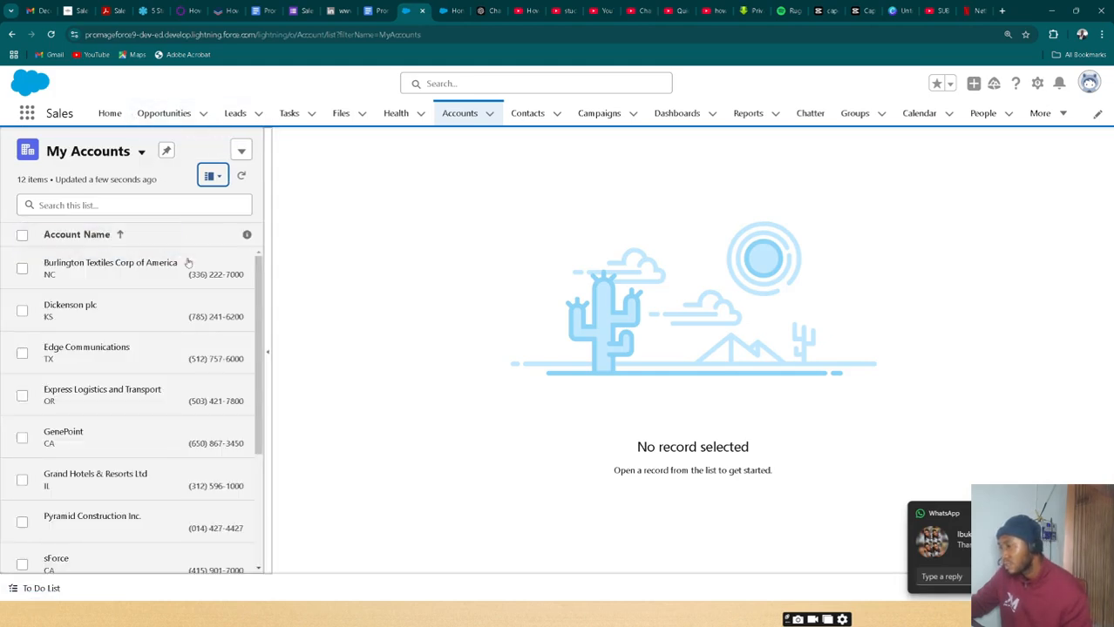
left_click(23, 269)
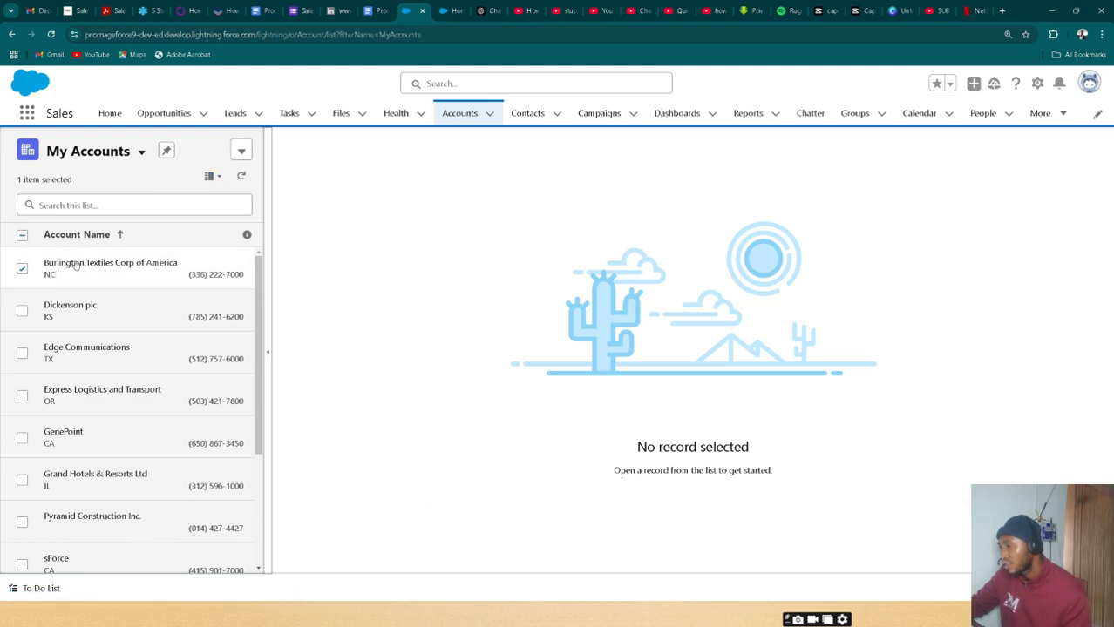
left_click(162, 275)
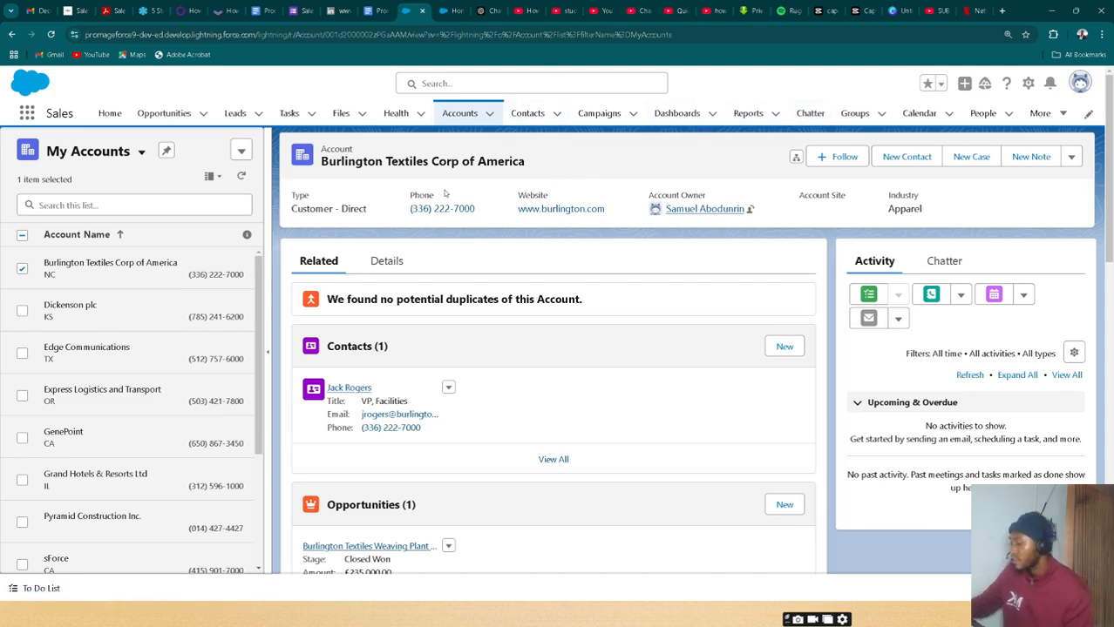
Switch to the PowerPoint slide show and advance to the Report slide on why reports are used
key("alt+Tab")
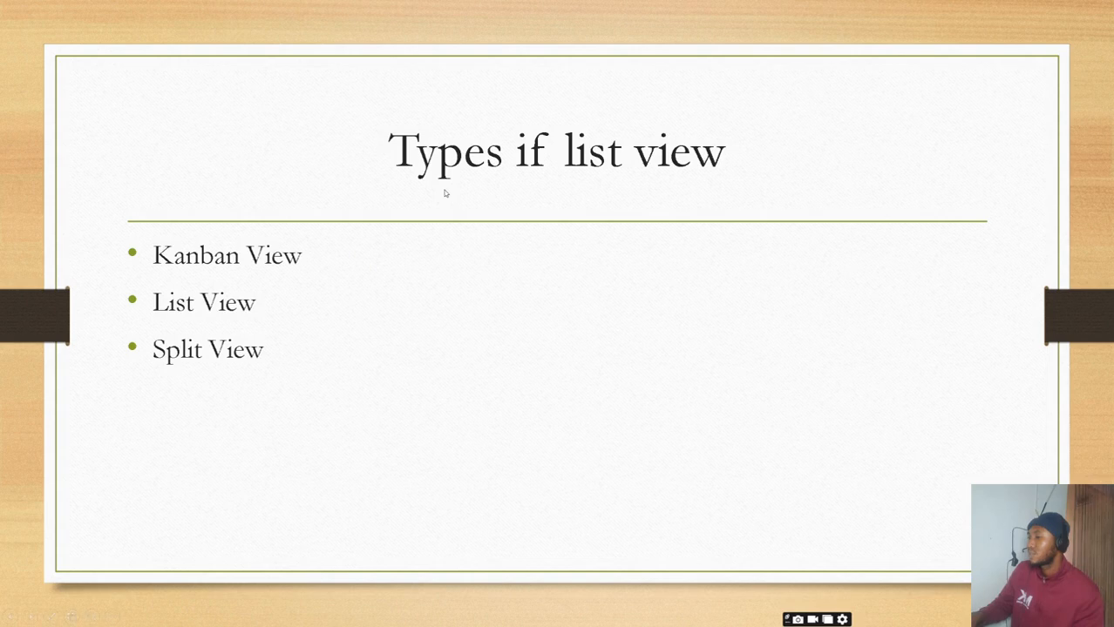
key("Right")
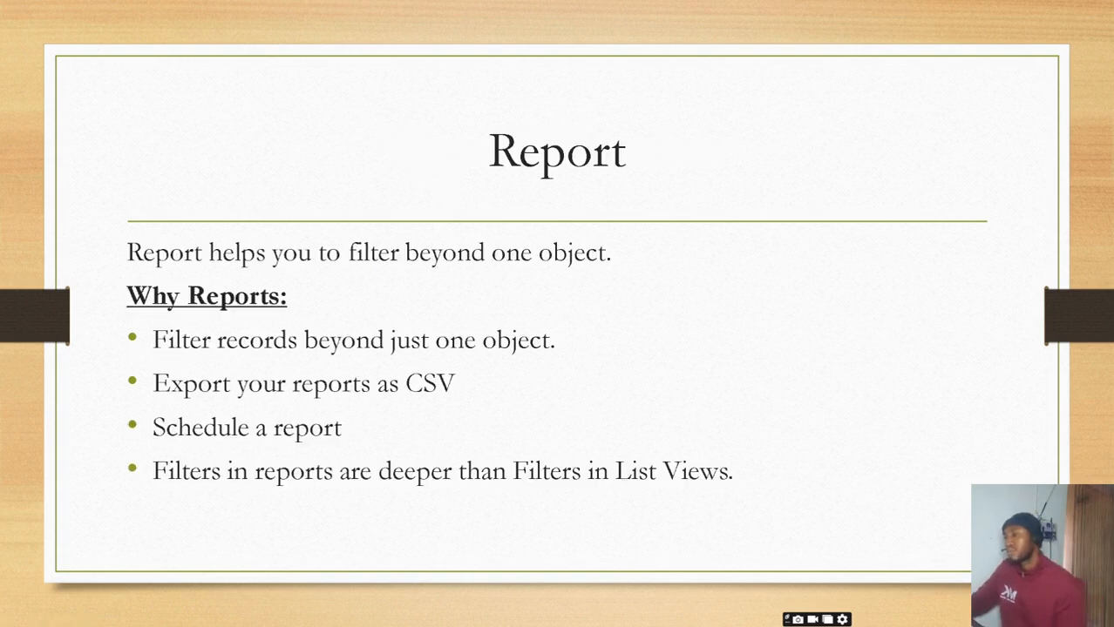
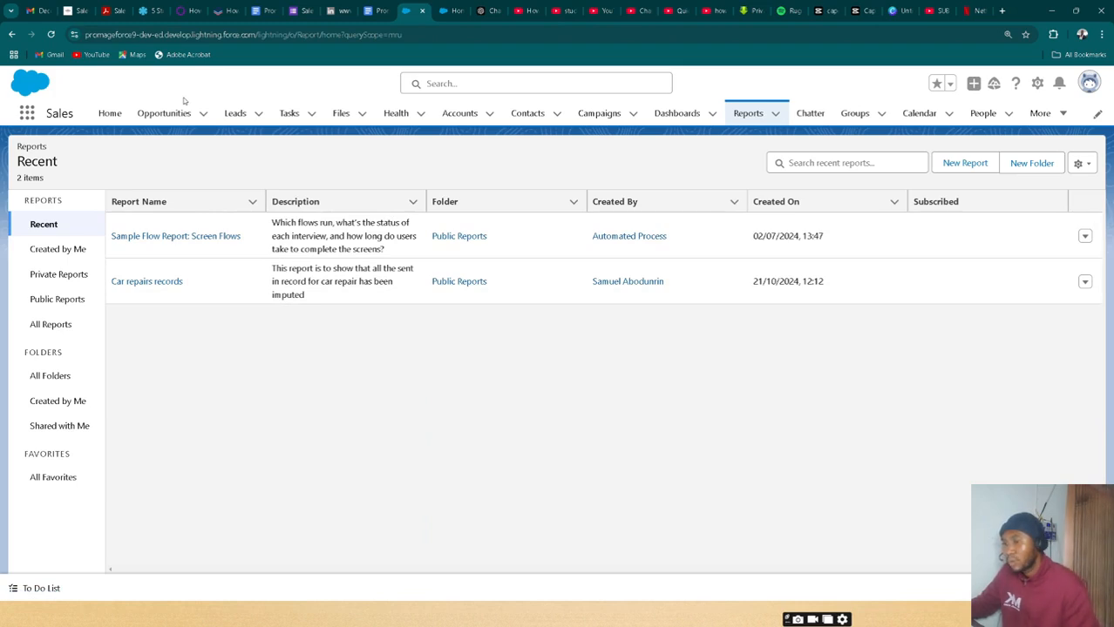
Start a new Salesforce report and browse the report types in the All category
left_click(964, 164)
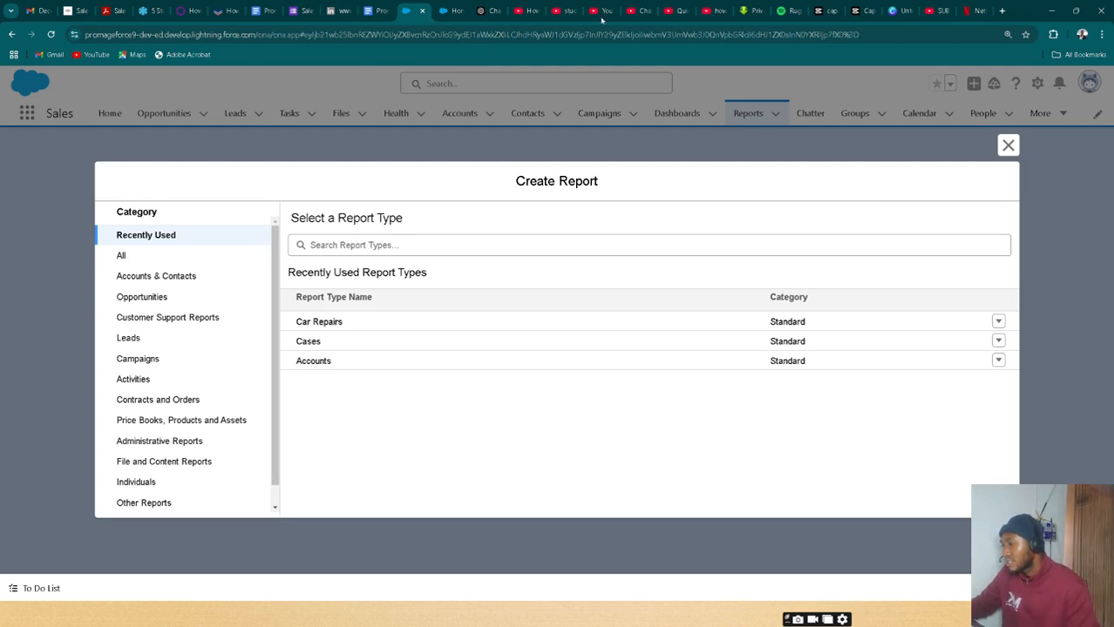
left_click(539, 245)
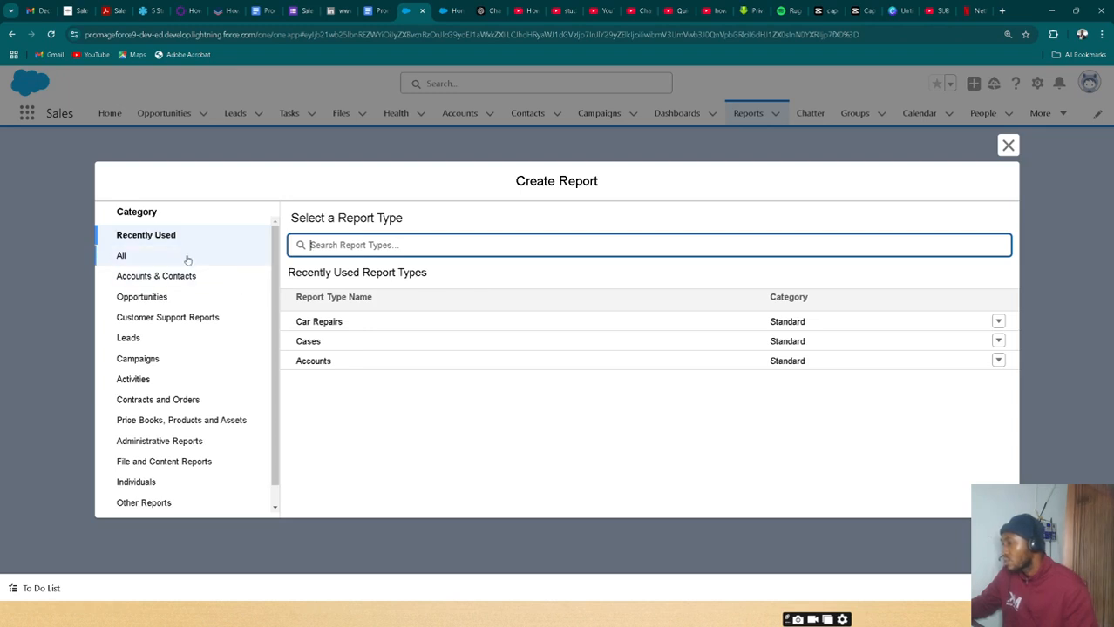
scroll(191, 253, "down", 1)
scroll(198, 275, "up", 1)
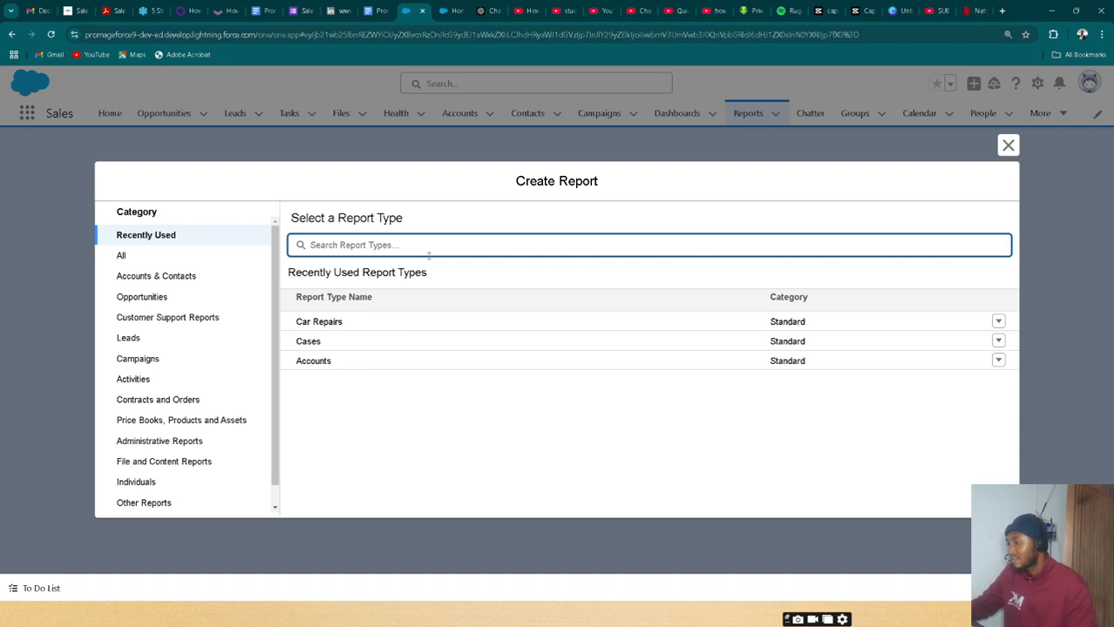
left_click(251, 260)
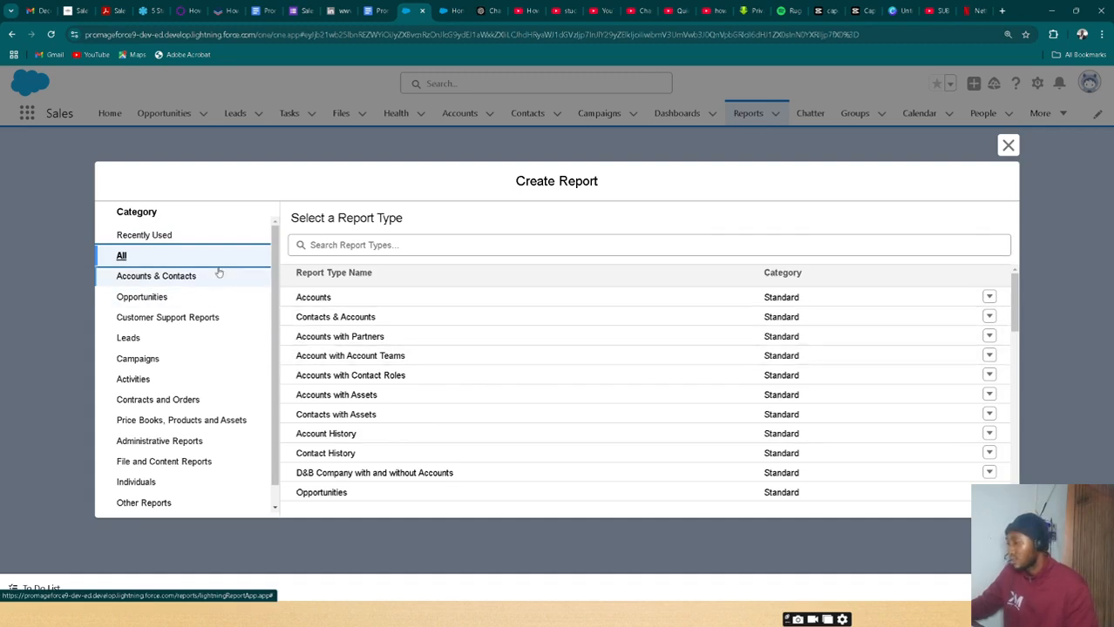
scroll(482, 366, "down", 15)
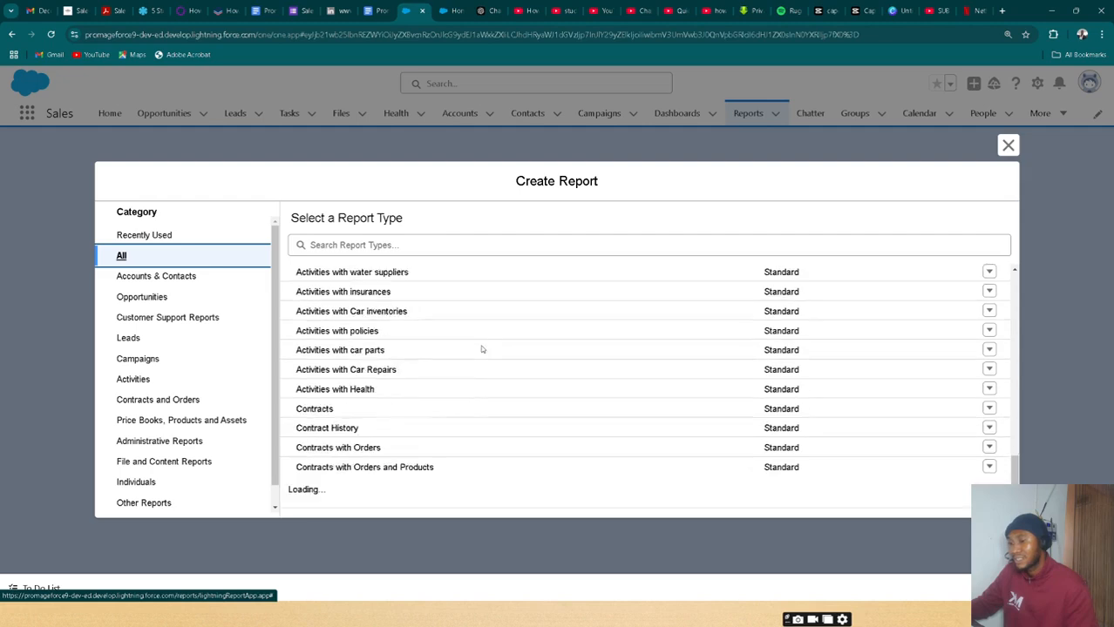
scroll(480, 351, "up", 2)
scroll(482, 352, "down", 5)
scroll(485, 354, "up", 10)
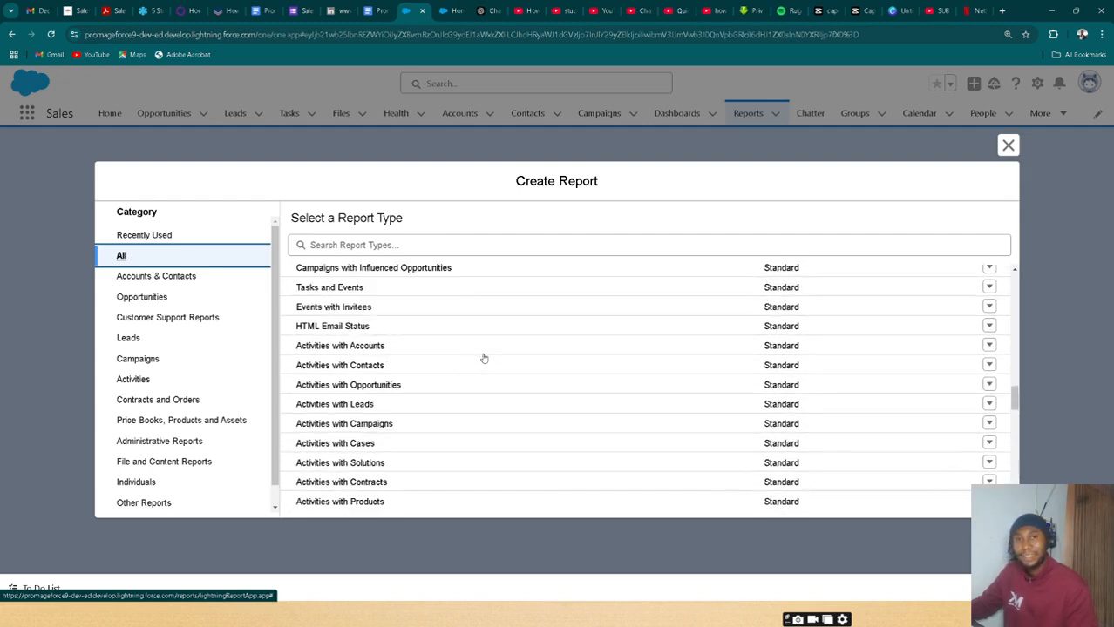
scroll(489, 357, "up", 10)
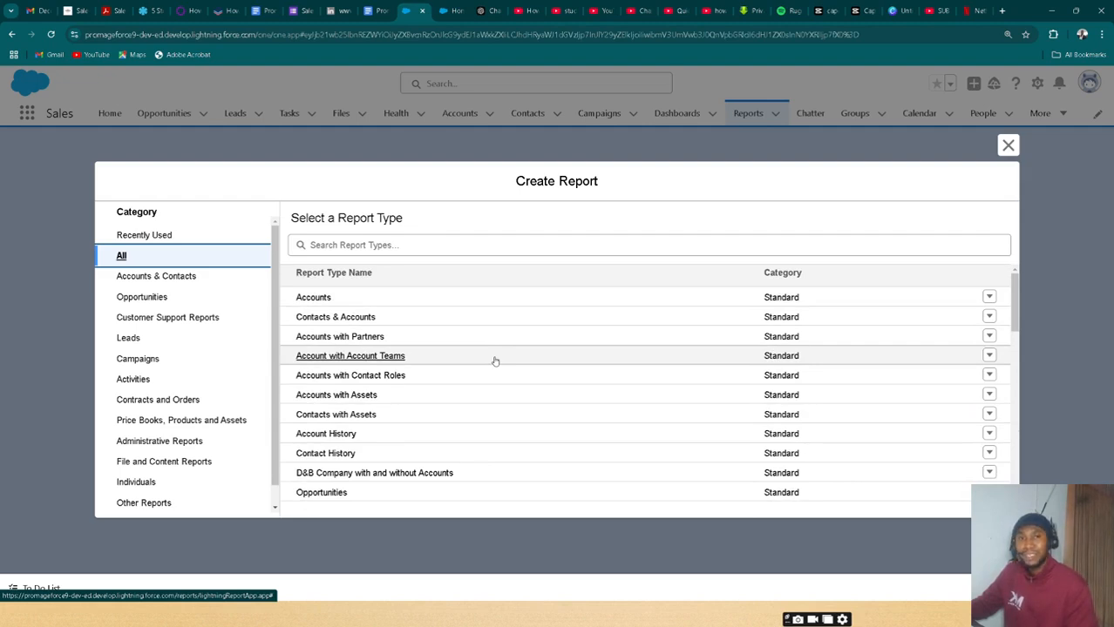
Choose the standard Accounts report type and start the report with it
left_click(512, 300)
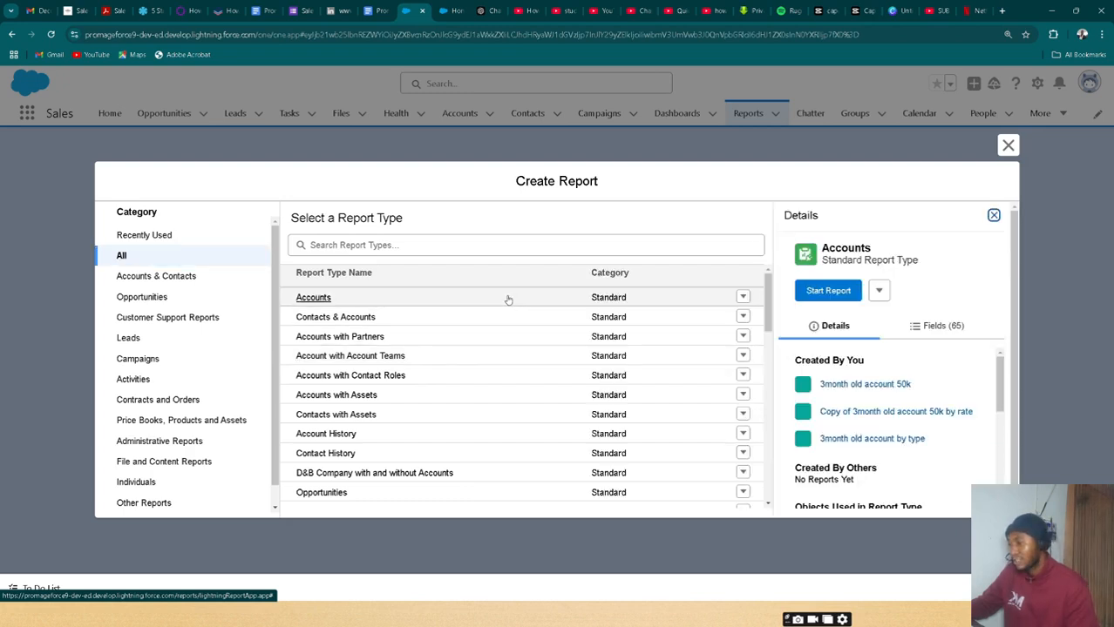
scroll(510, 309, "down", 10)
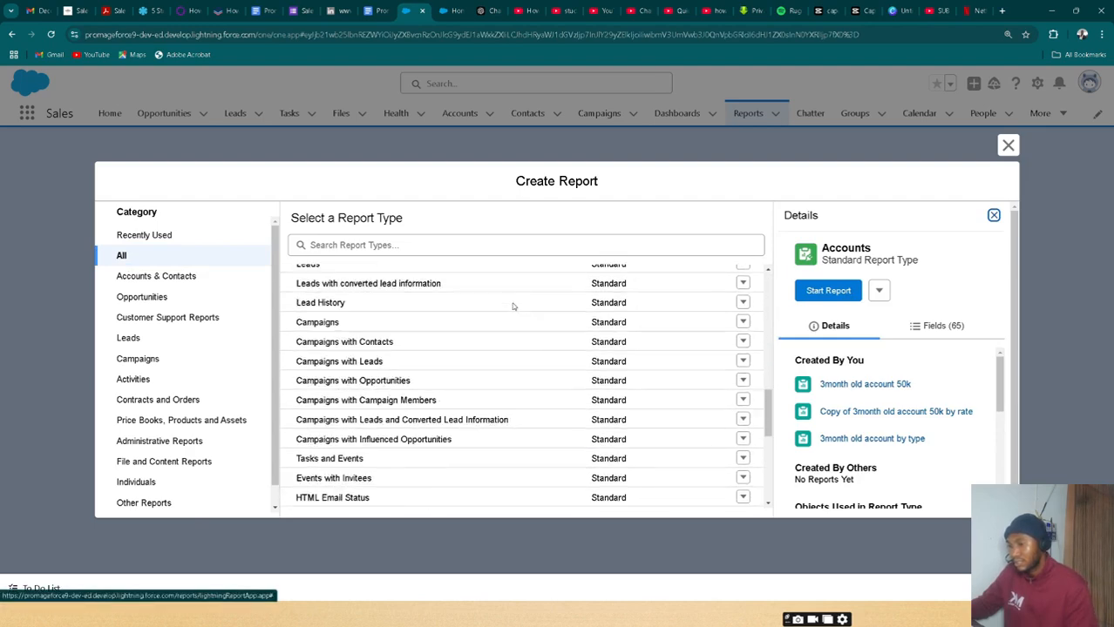
scroll(518, 319, "up", 10)
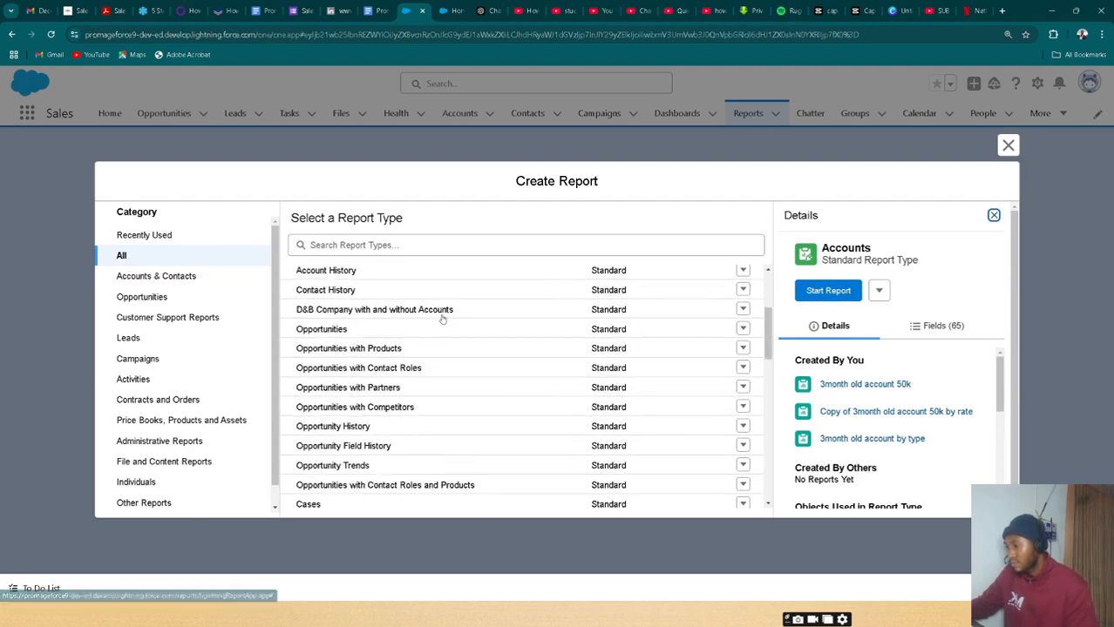
left_click(315, 300)
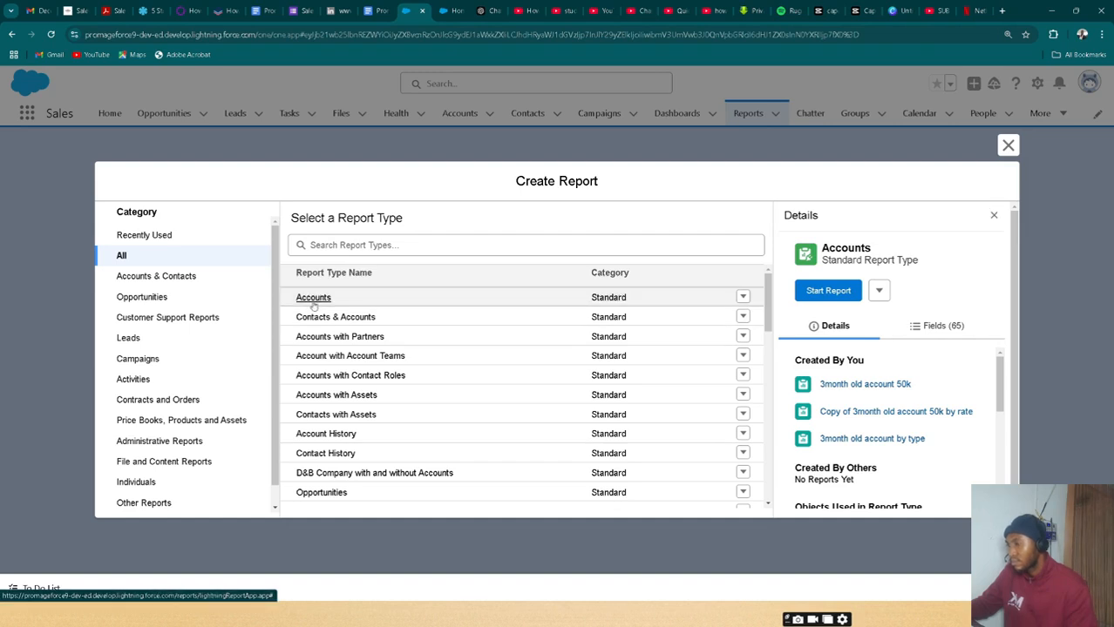
scroll(880, 389, "down", 3)
left_click(827, 294)
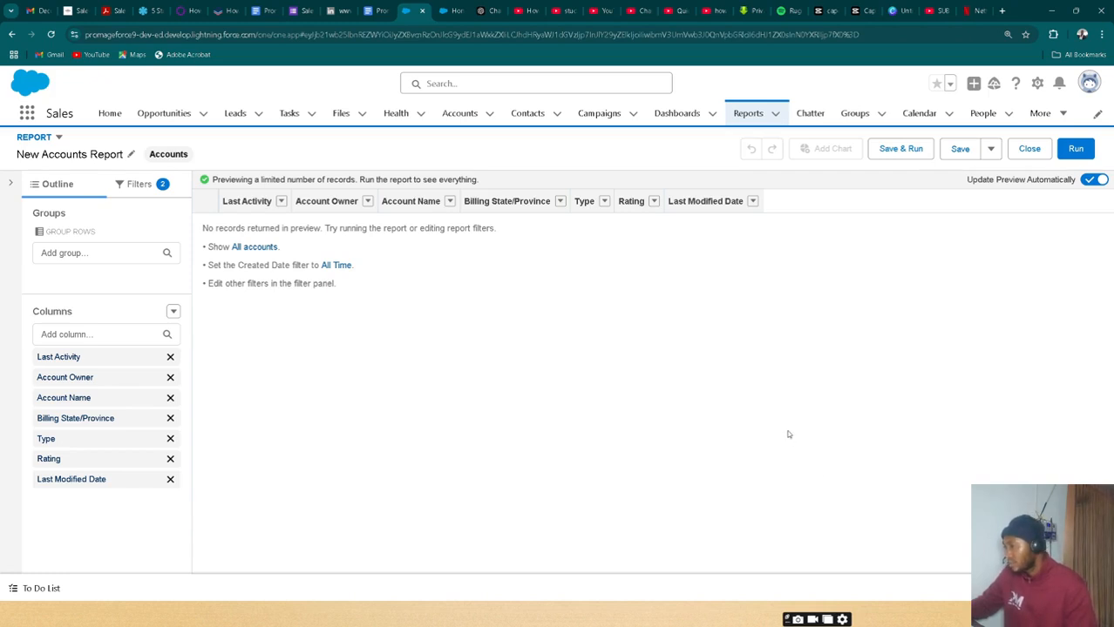
Remove the Last Activity, Account Owner, Account Name and Type columns from the accounts report
left_click(170, 356)
left_click(170, 356)
left_click(170, 356)
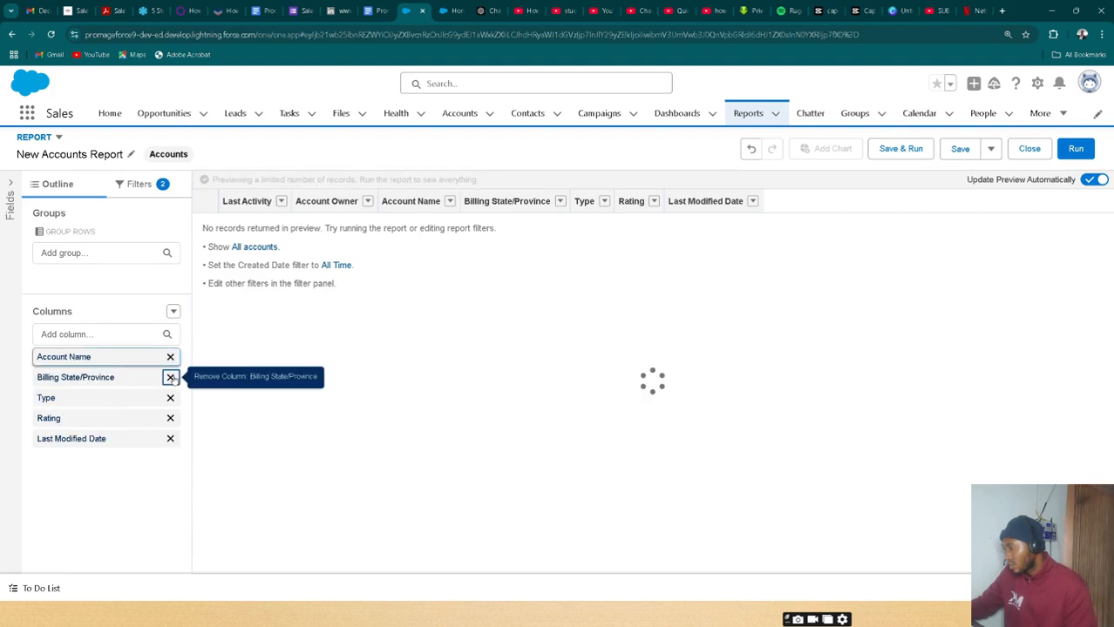
left_click(170, 377)
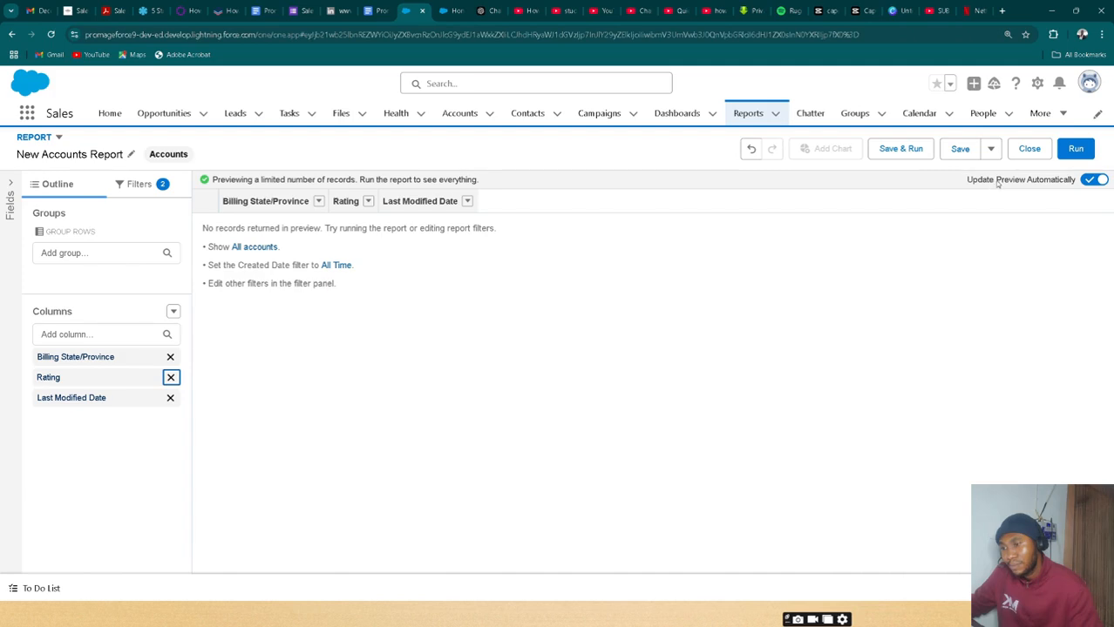
Toggle the report's automatic preview updating off and back on
left_click(1092, 185)
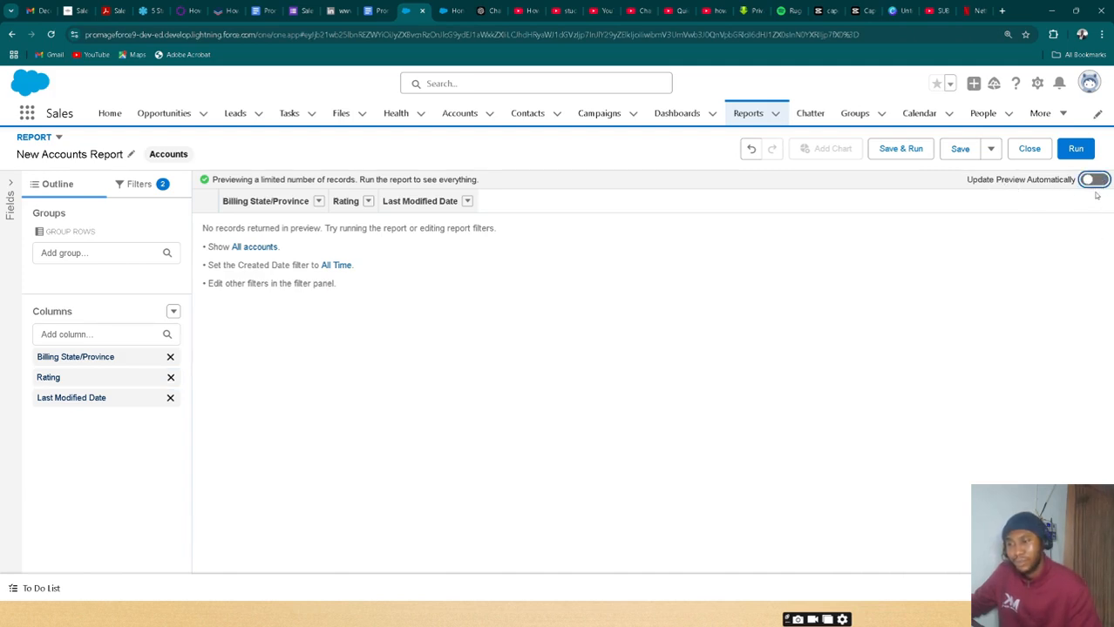
left_click(1097, 181)
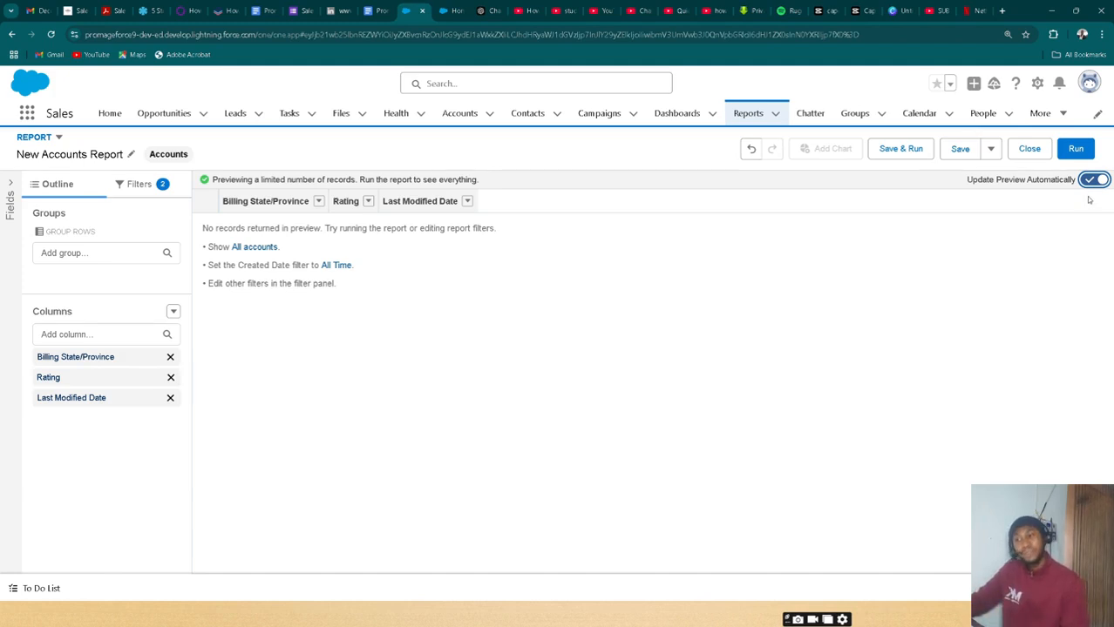
left_click(1091, 181)
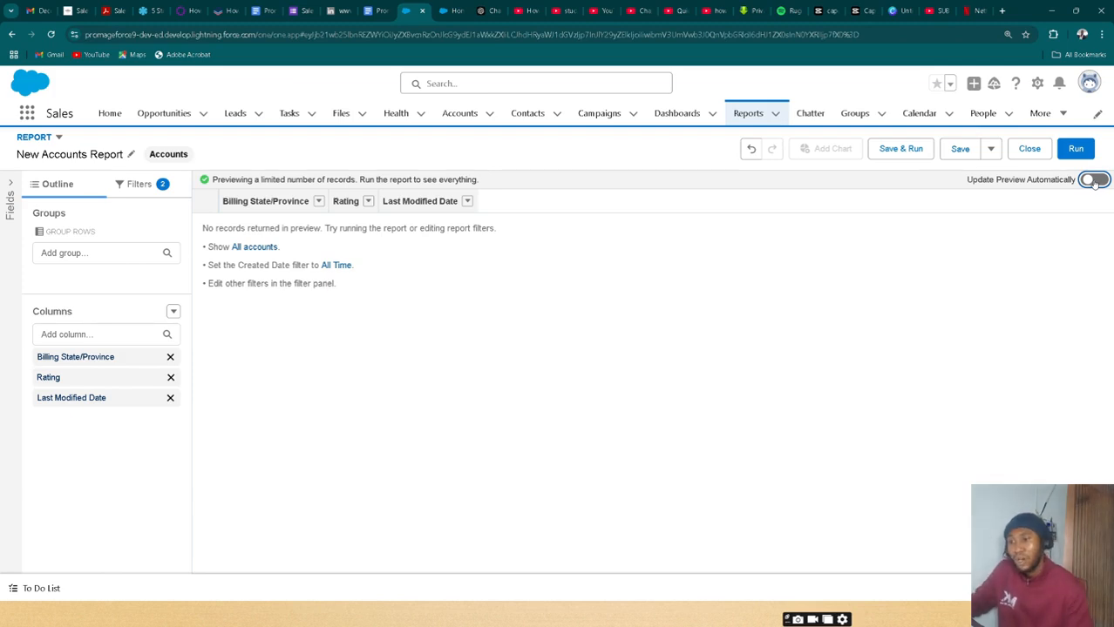
left_click(1093, 181)
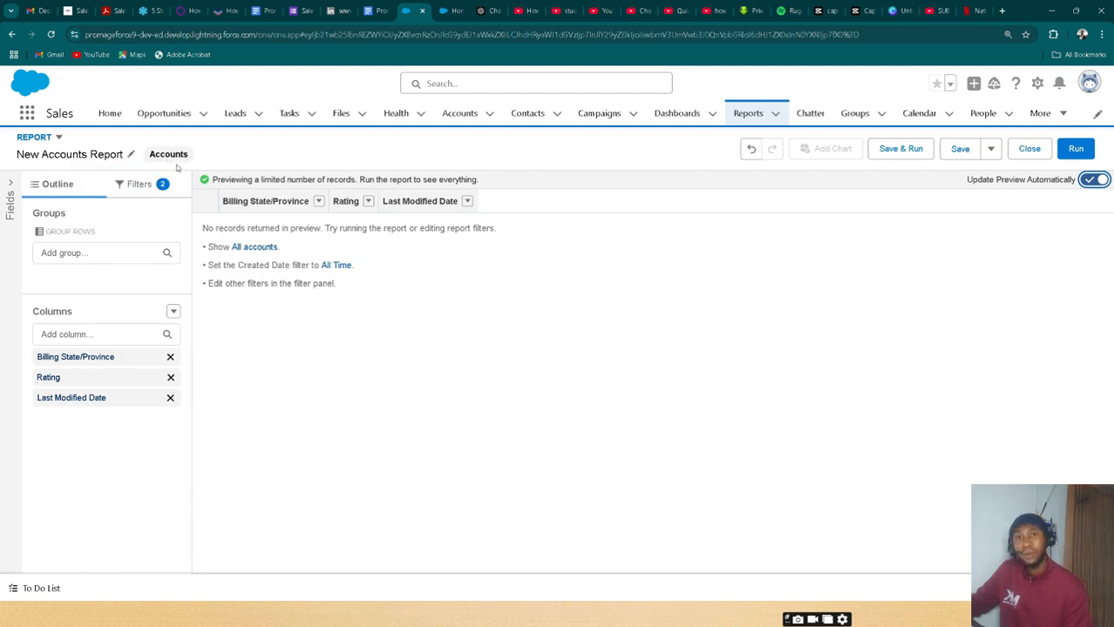
Open the report name for editing, switch to the PowerPoint slide show and view the scenario slide
left_click(128, 156)
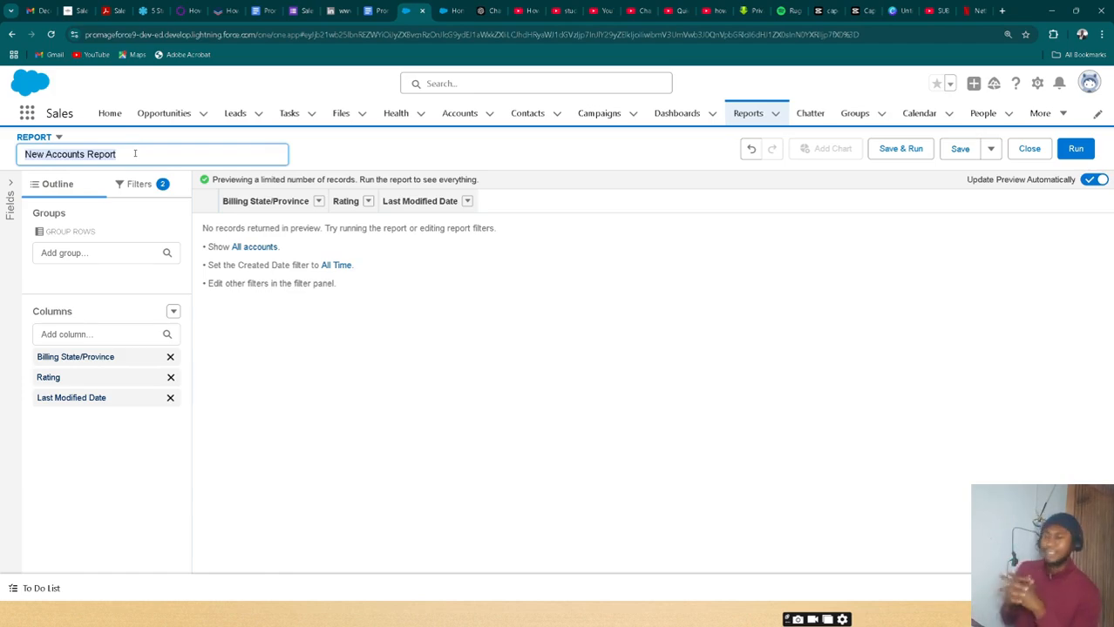
key("alt+Tab")
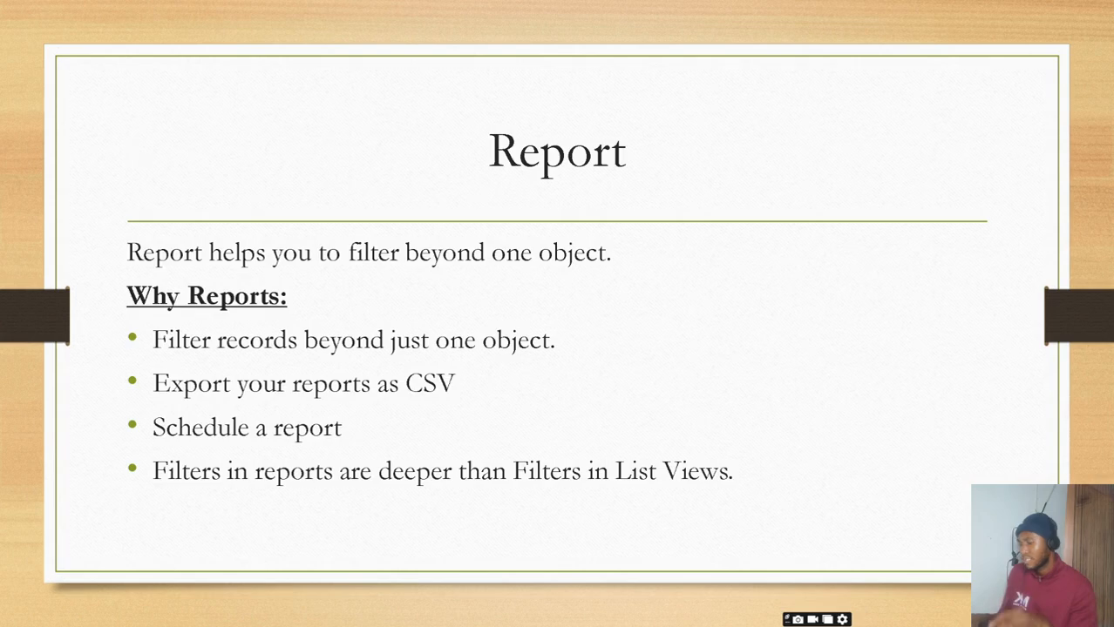
key("Right")
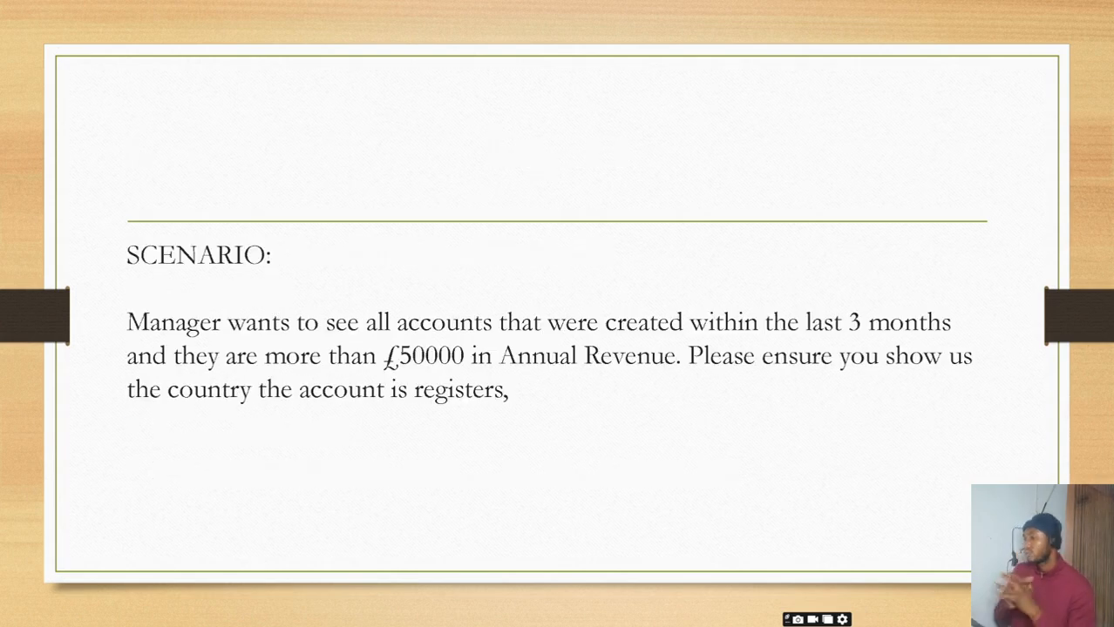
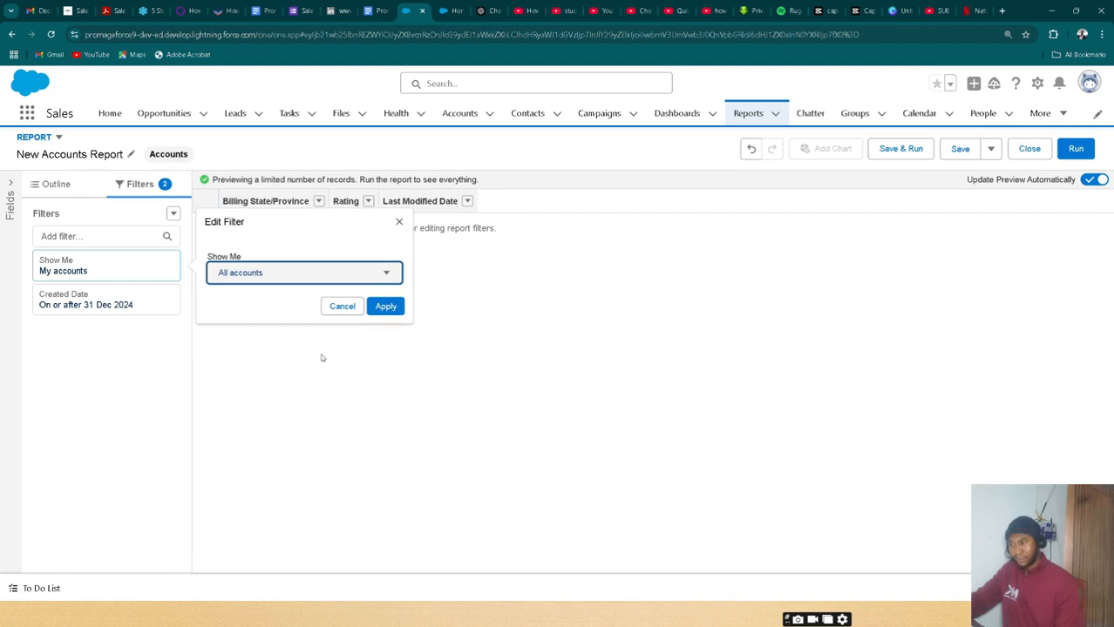
Set the report's Show Me filter to All accounts and its Created Date range to All Time
left_click(385, 307)
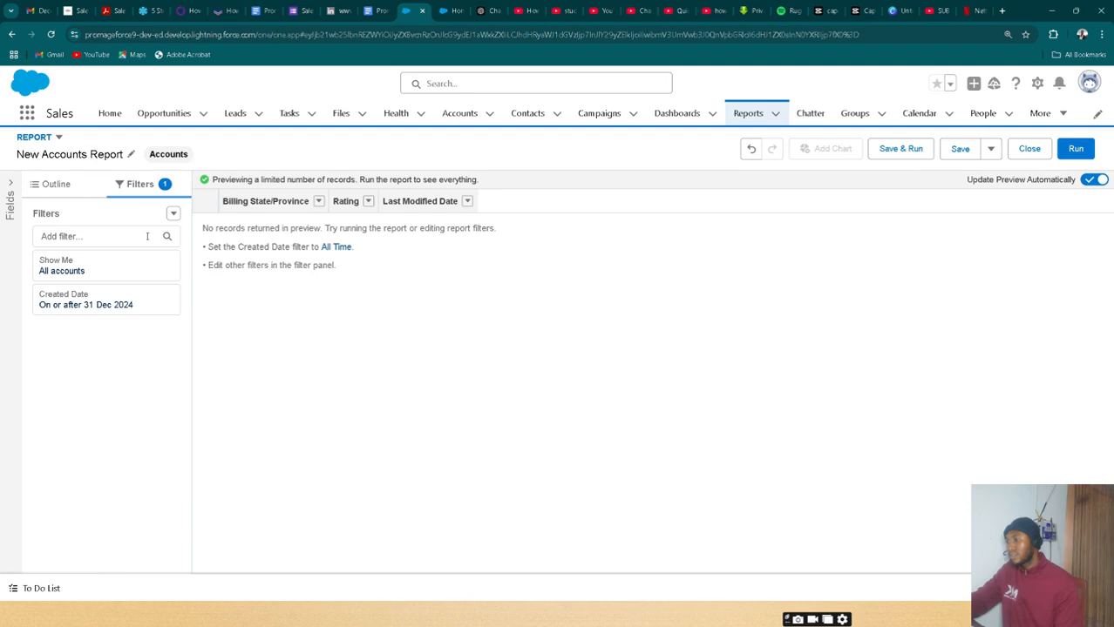
left_click(140, 308)
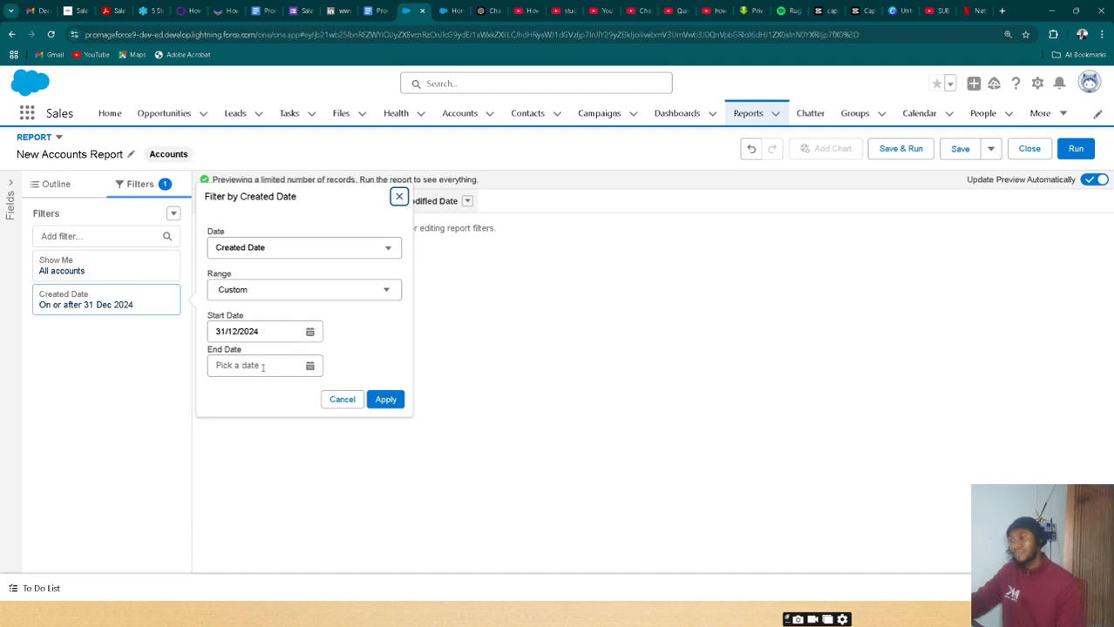
left_click(385, 289)
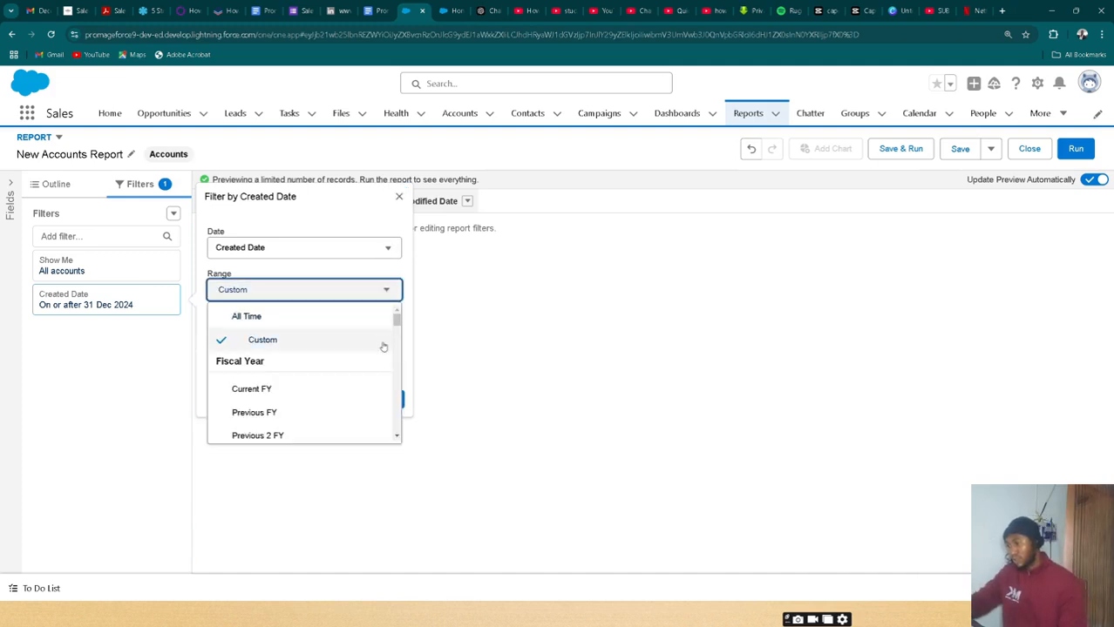
left_click(348, 317)
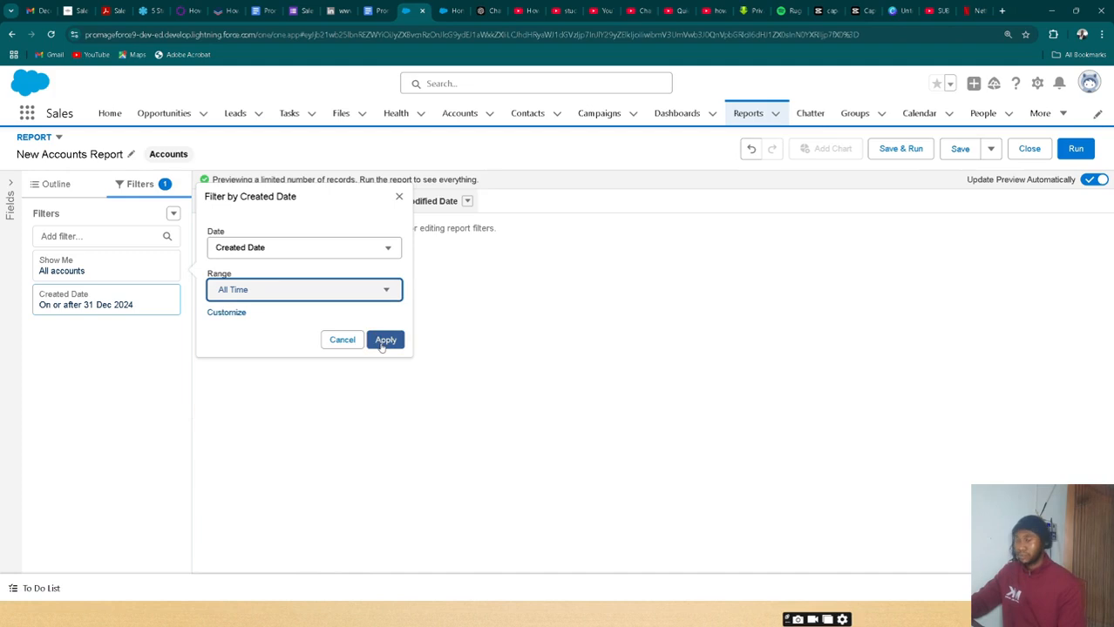
left_click(385, 340)
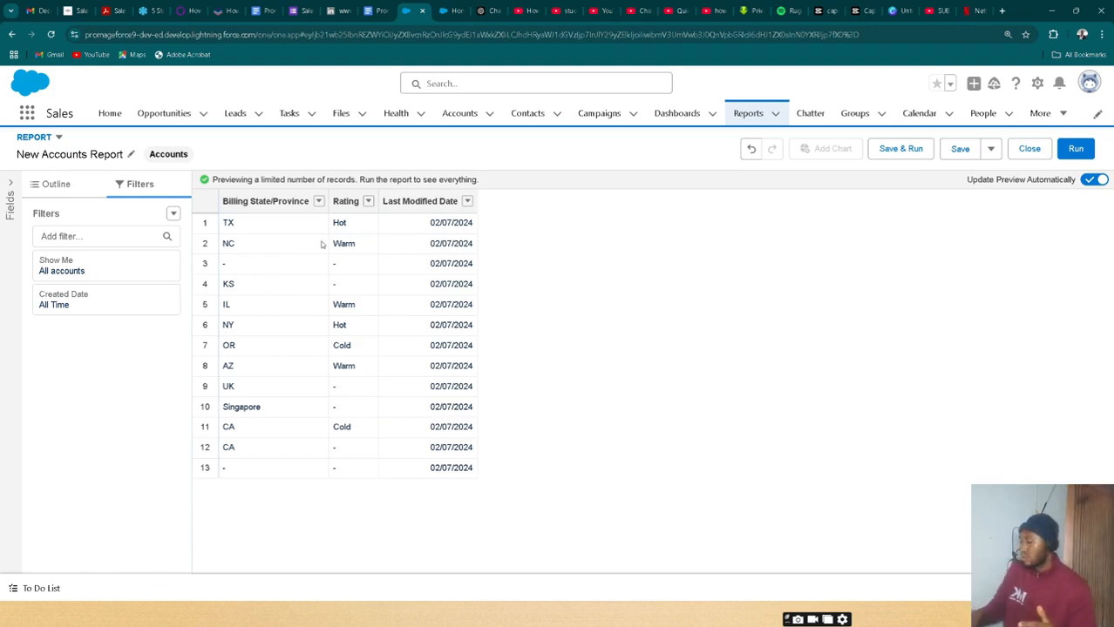
Switch back to the PowerPoint slide show to reread the scenario's report requirements
key("alt+Tab")
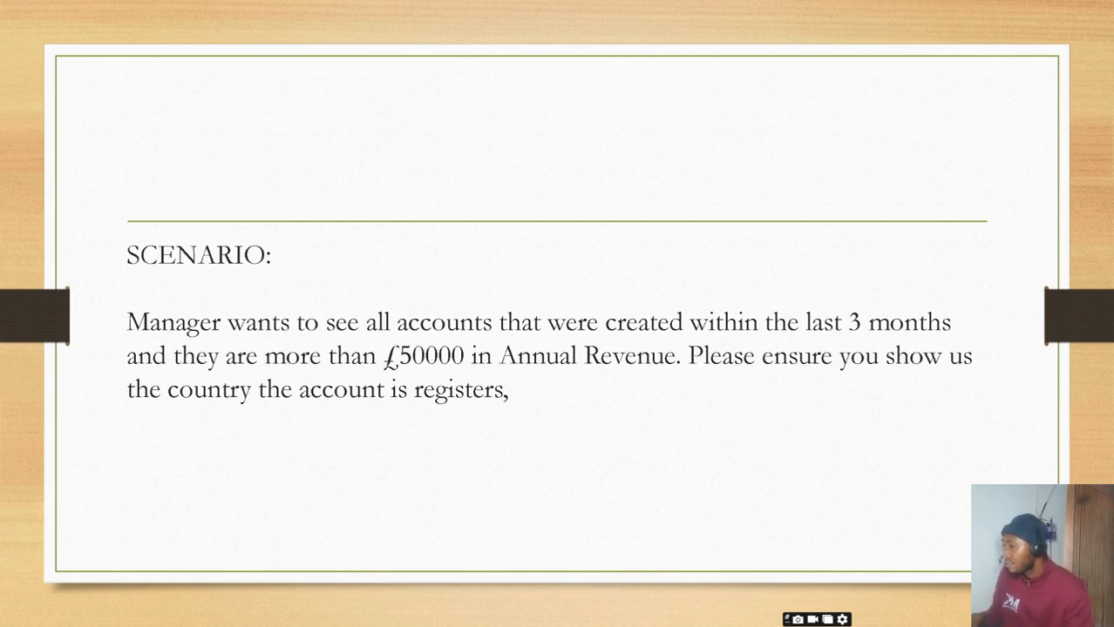
Switch back to the Salesforce report and add a filter for Annual Revenue greater than the value 50000
key("alt+Tab")
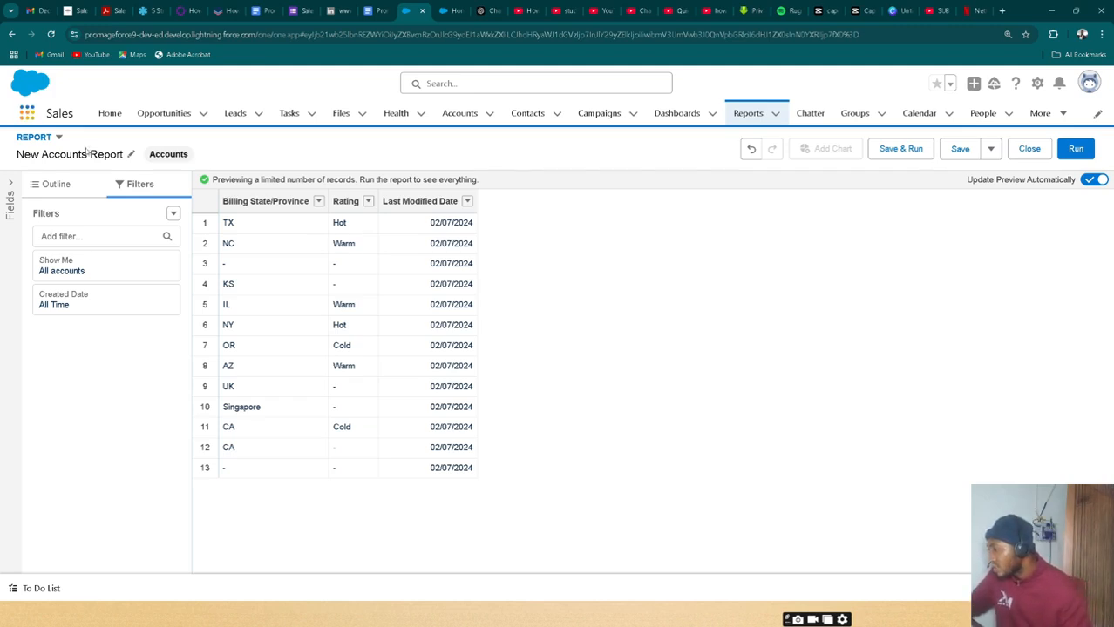
left_click(147, 233)
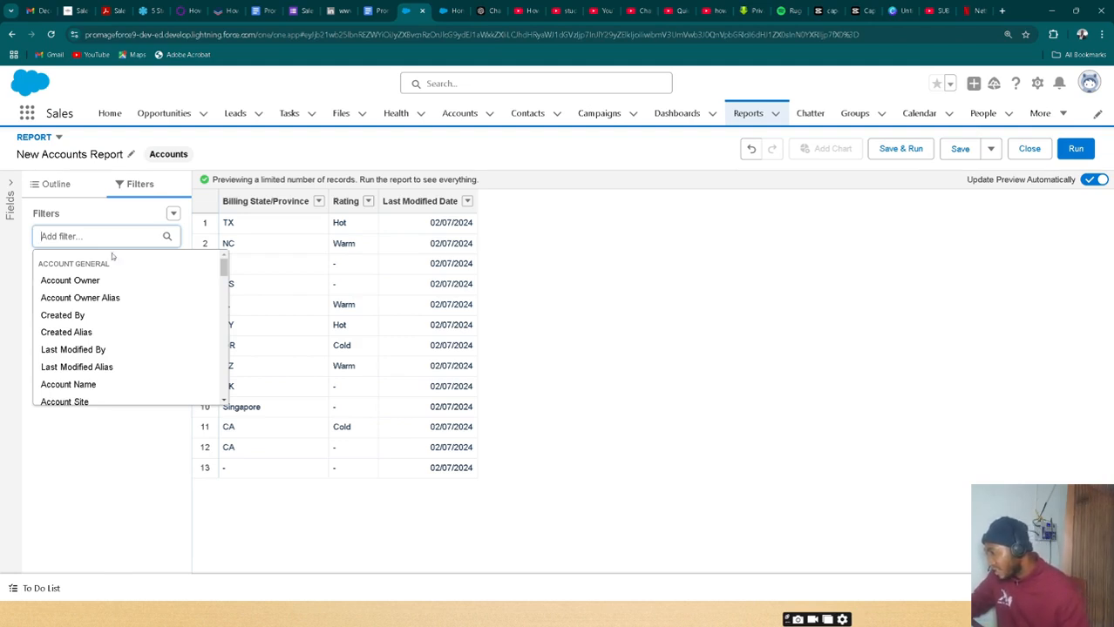
scroll(82, 313, "down", 3)
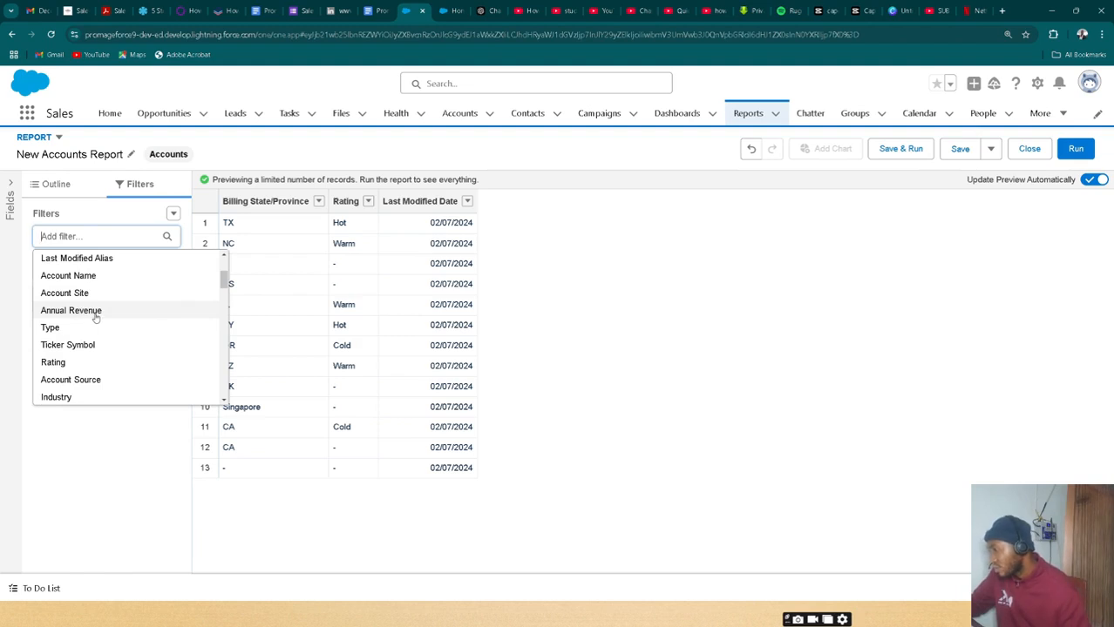
left_click(96, 317)
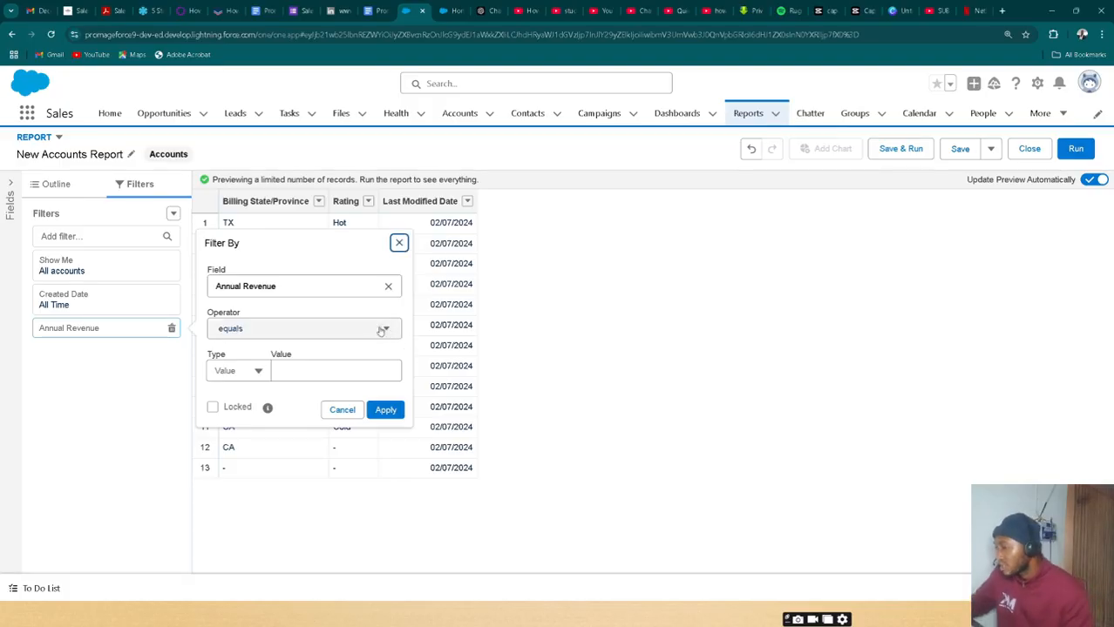
left_click(388, 331)
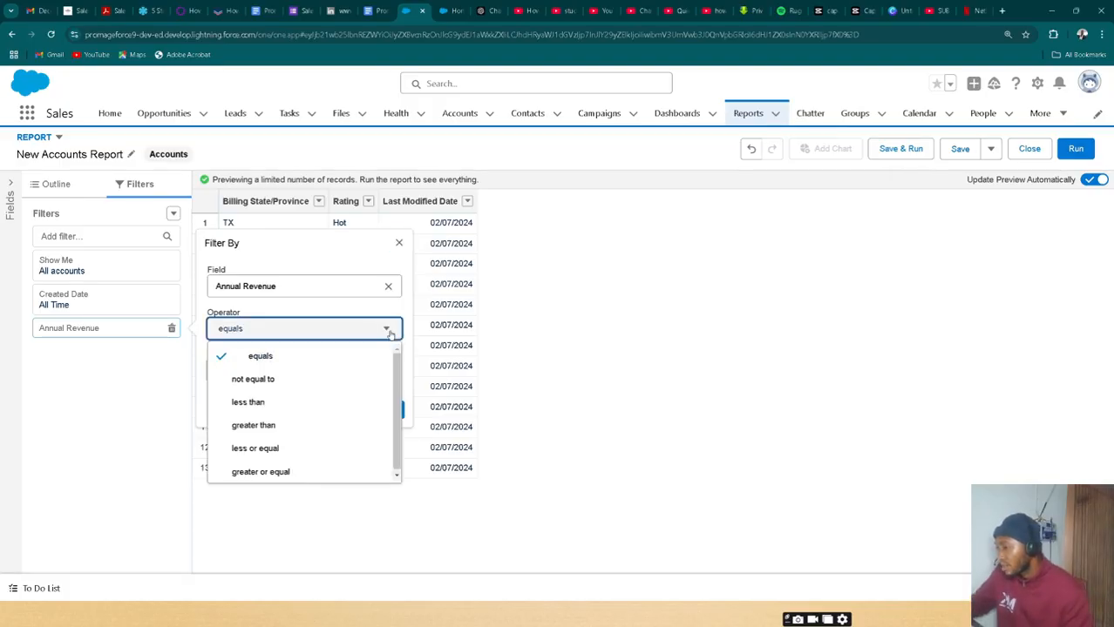
left_click(316, 430)
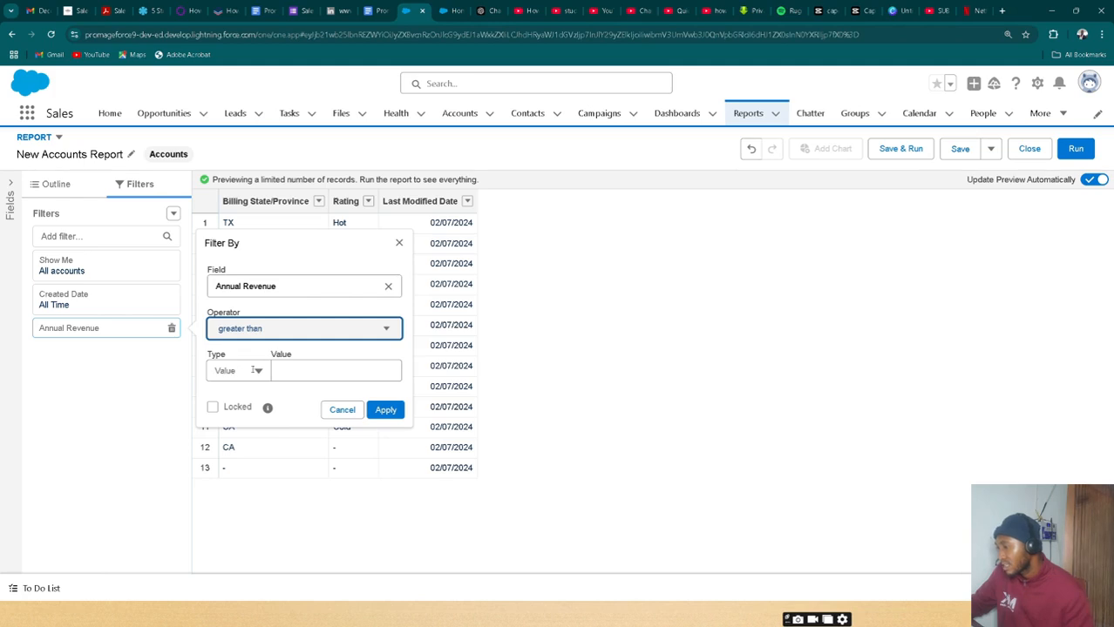
left_click(256, 370)
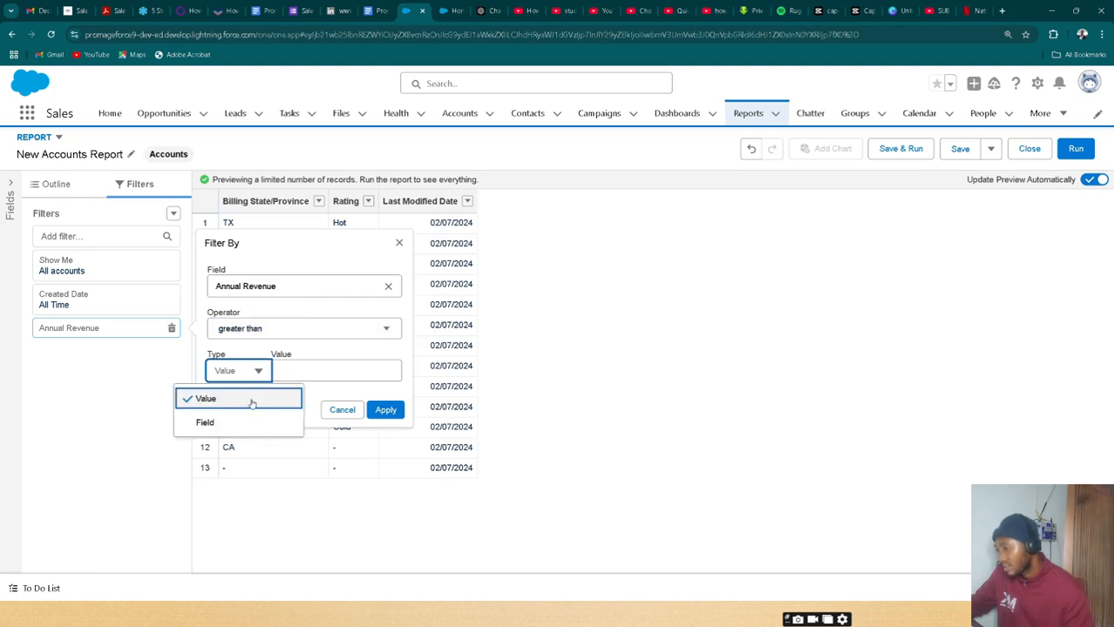
left_click(251, 400)
left_click(308, 373)
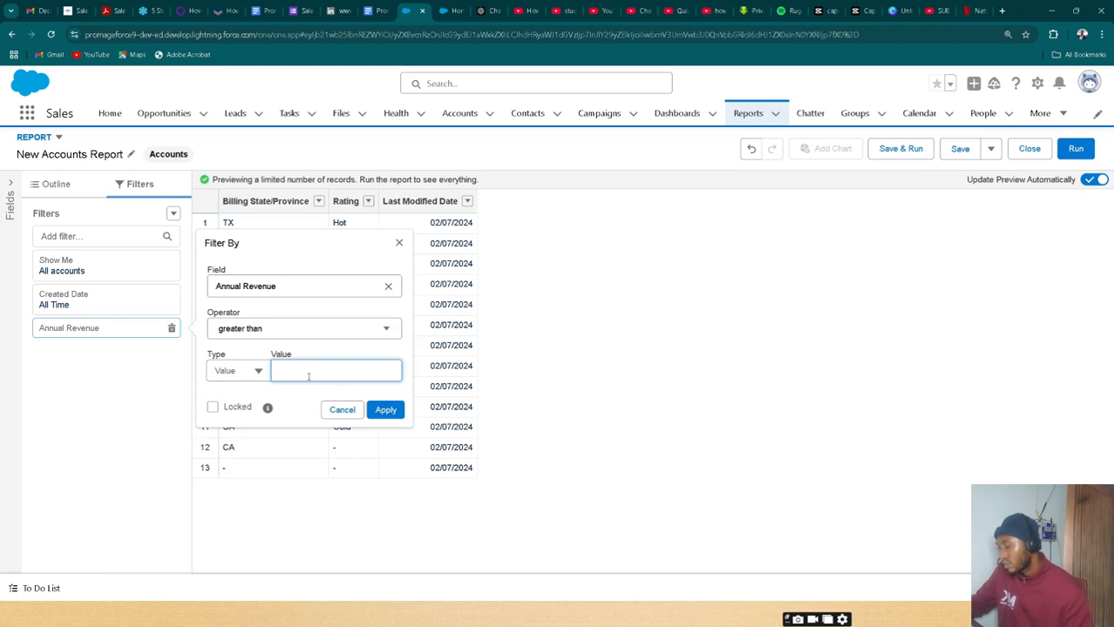
type("50")
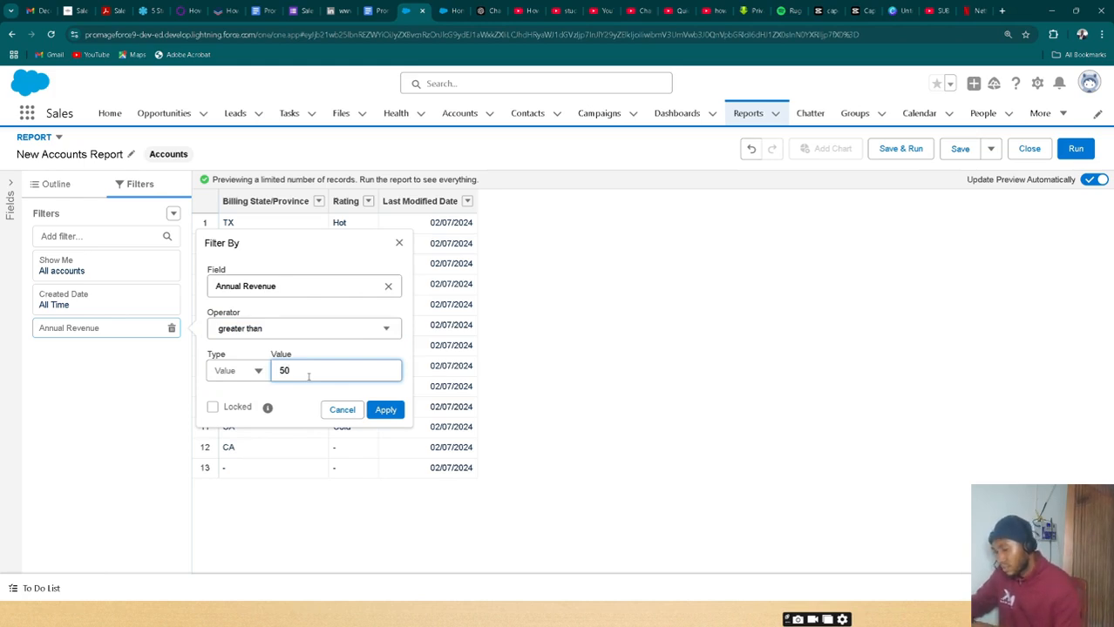
type("000")
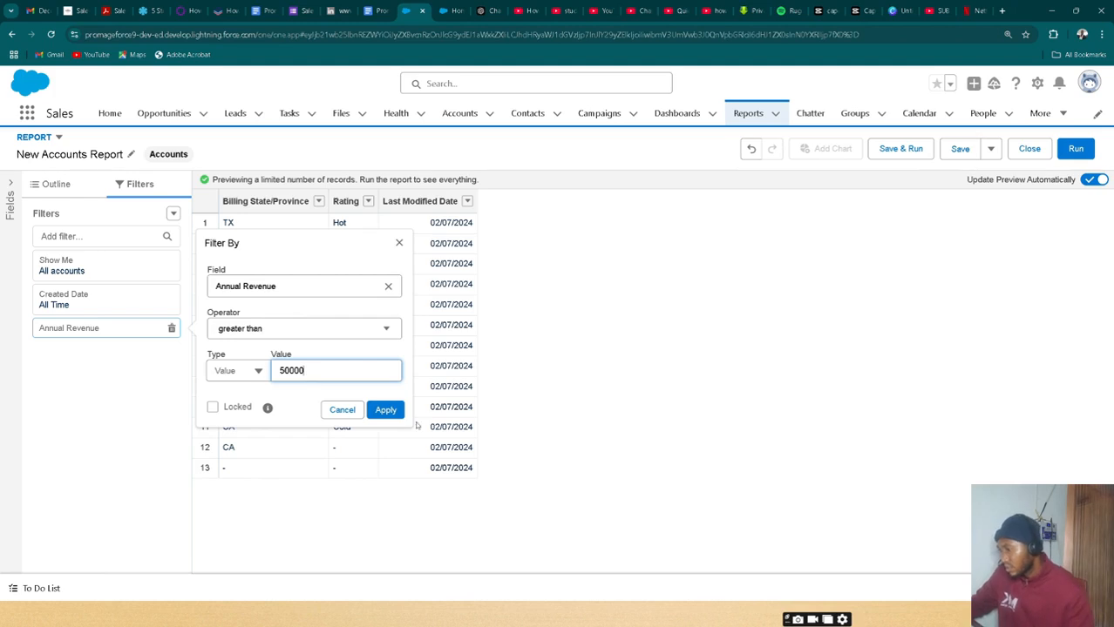
left_click(386, 409)
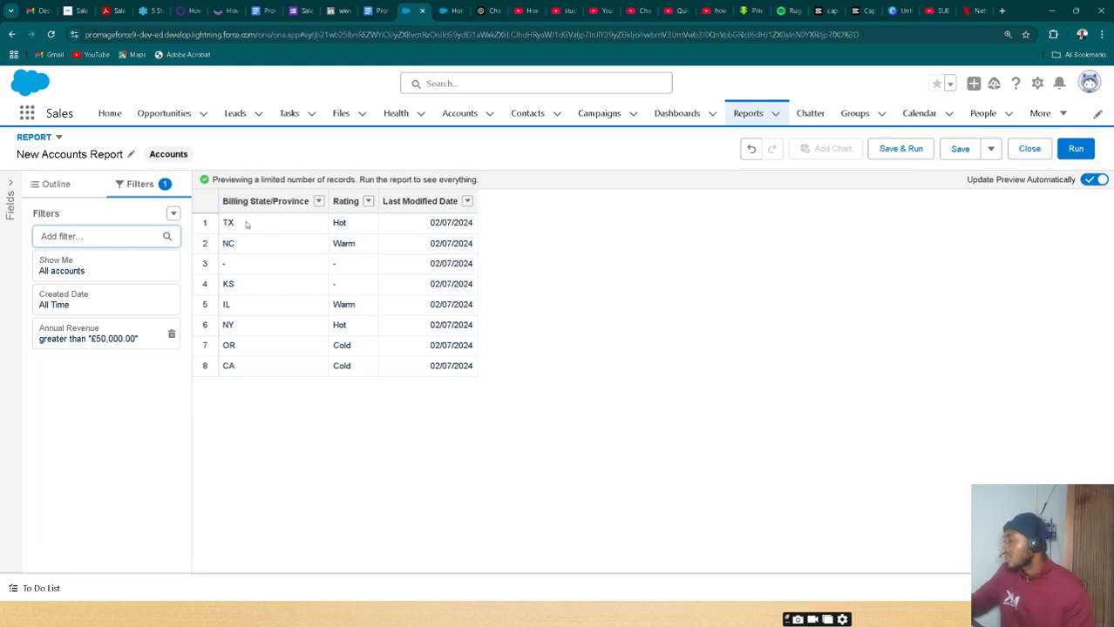
Rename the report as "Accounts greater than 50000"
left_click(131, 155)
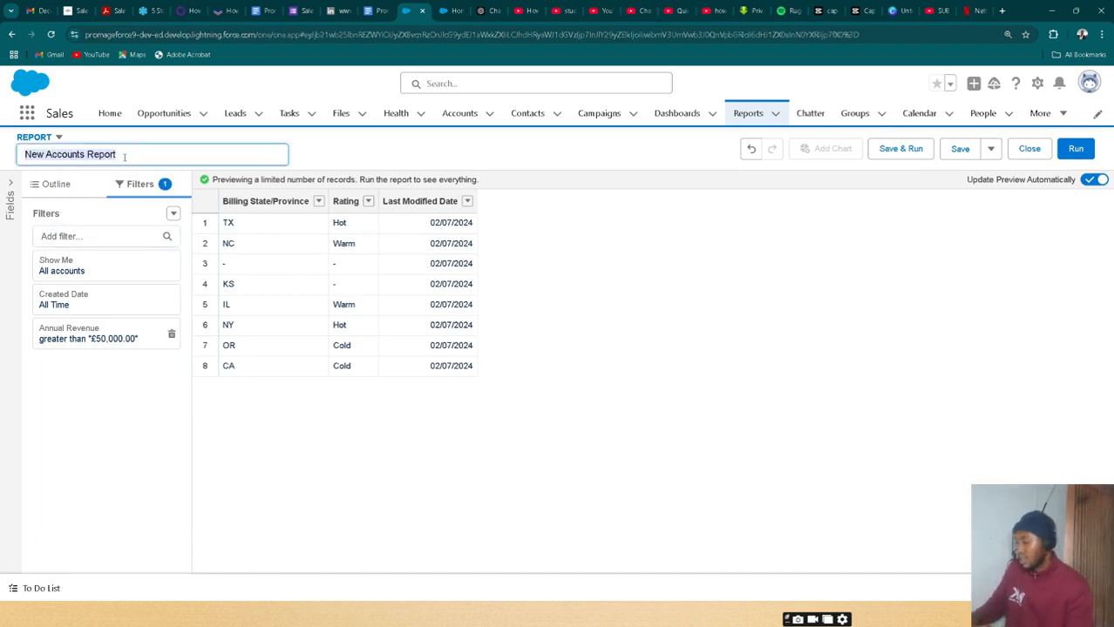
type("Ac")
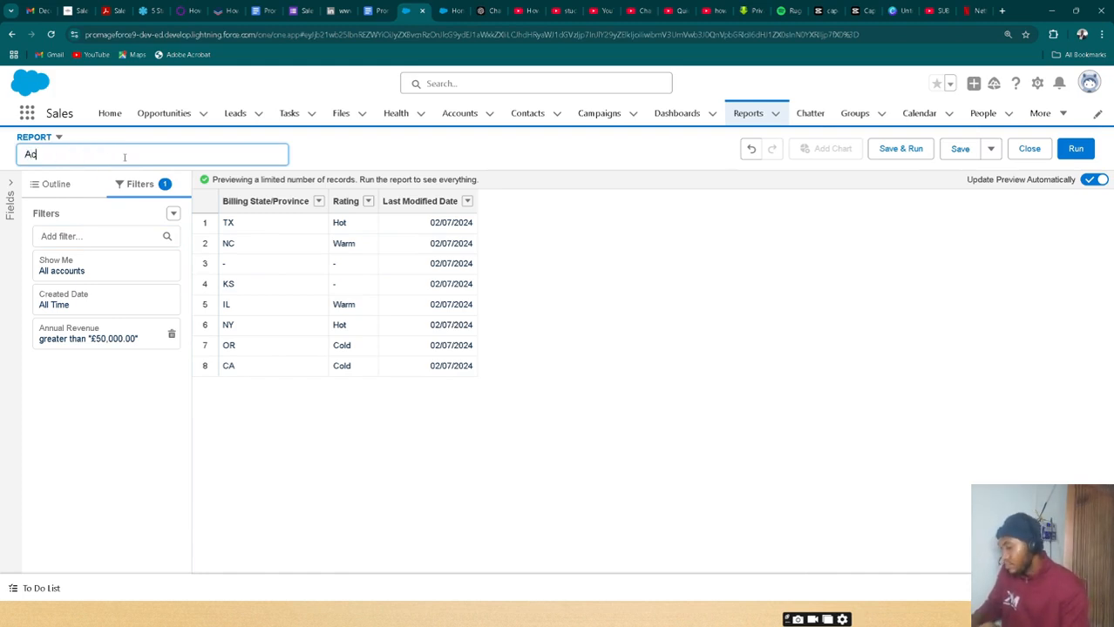
type("counts ")
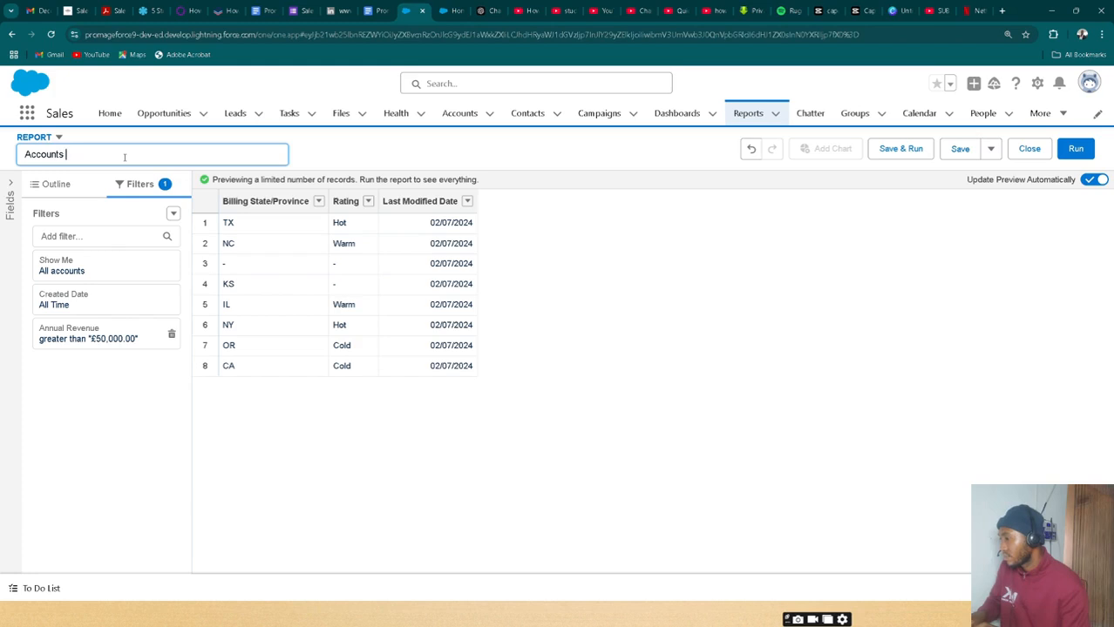
type("grea")
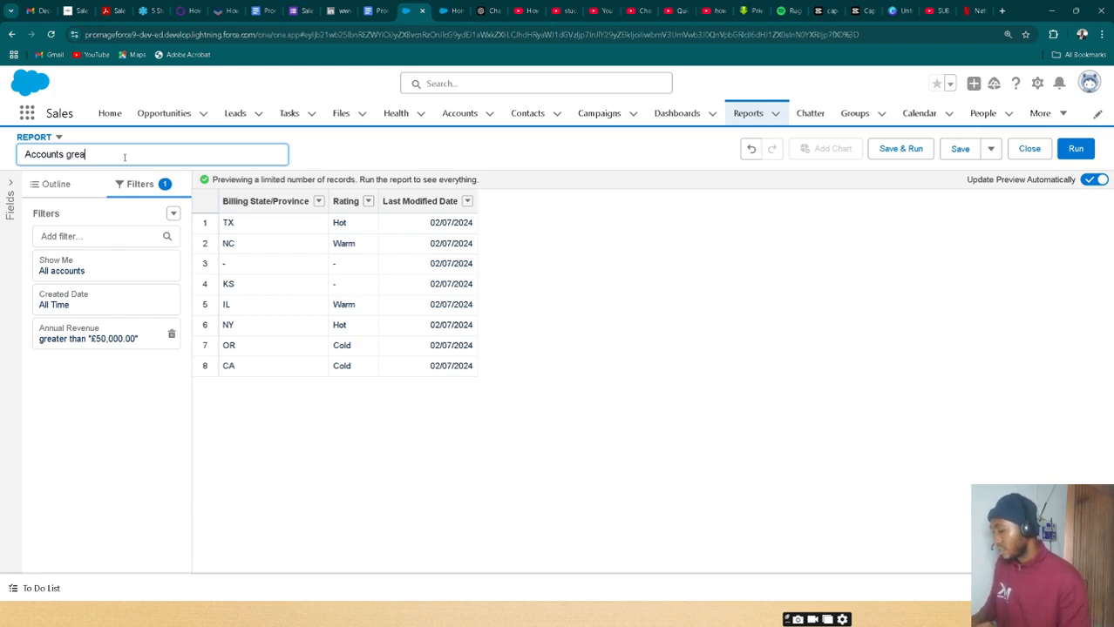
type("ter than 50")
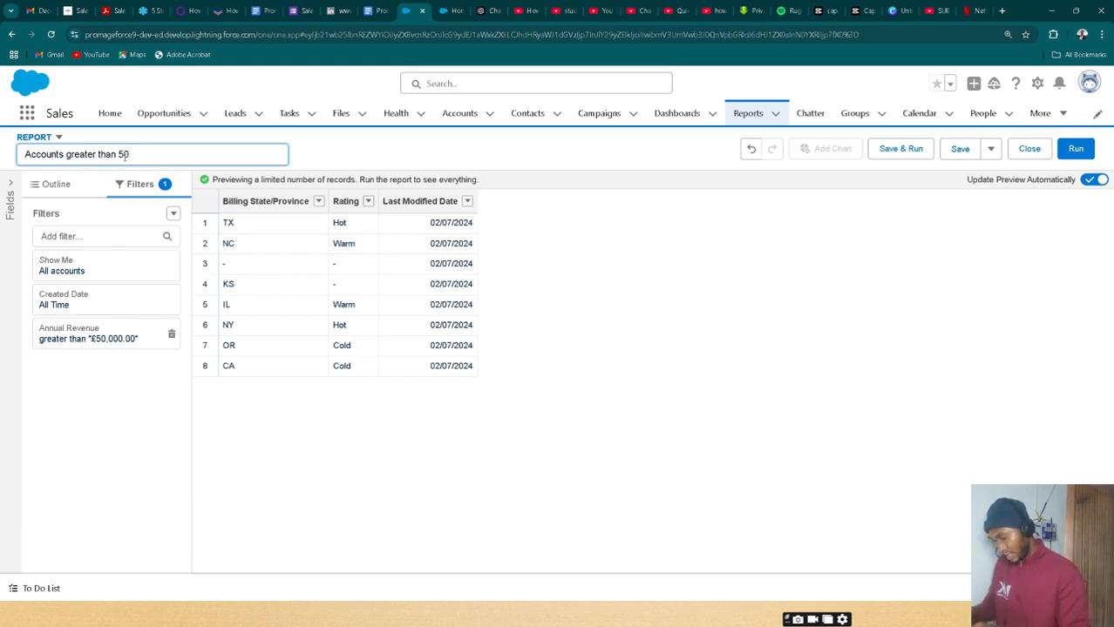
type("000")
key("Return")
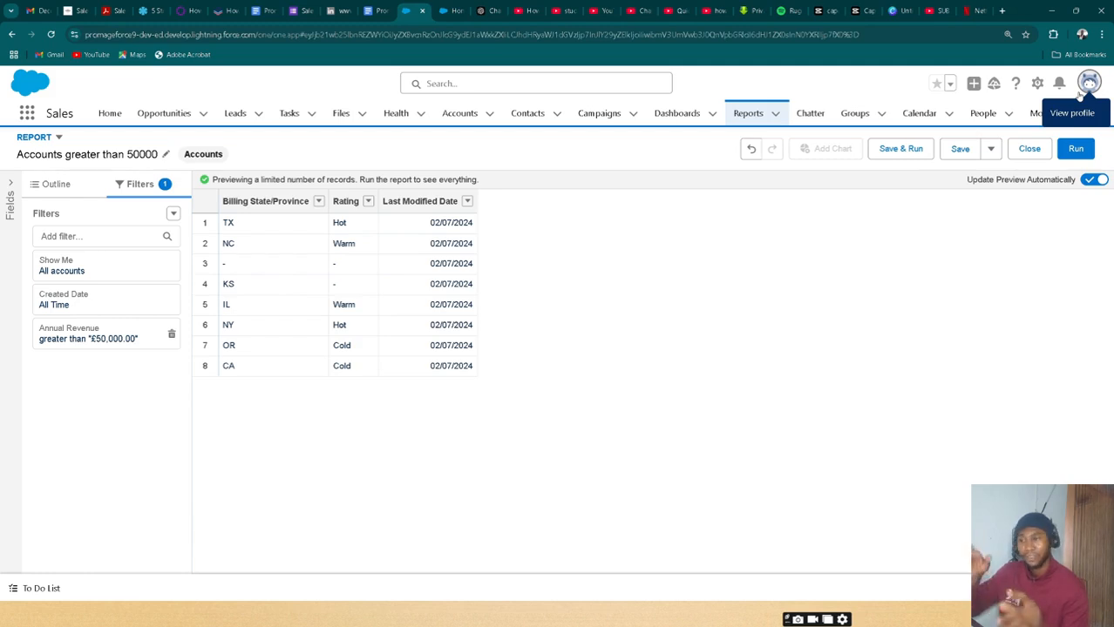
Start saving and running the report, generate its unique name and enter the description "This are accounts greater than 50000"
left_click(903, 150)
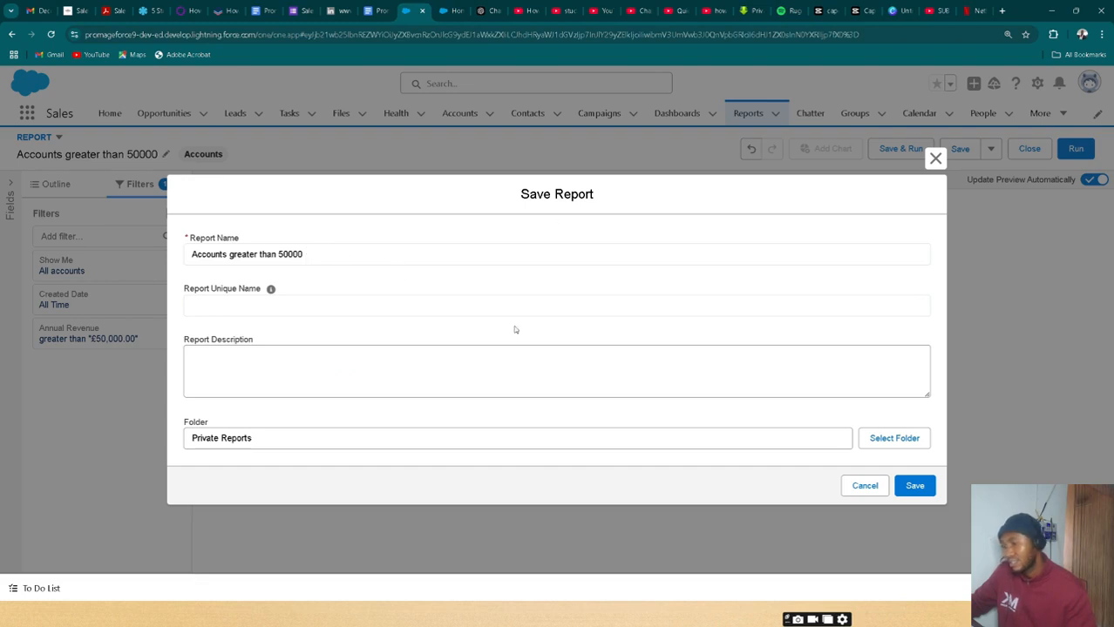
left_click(378, 303)
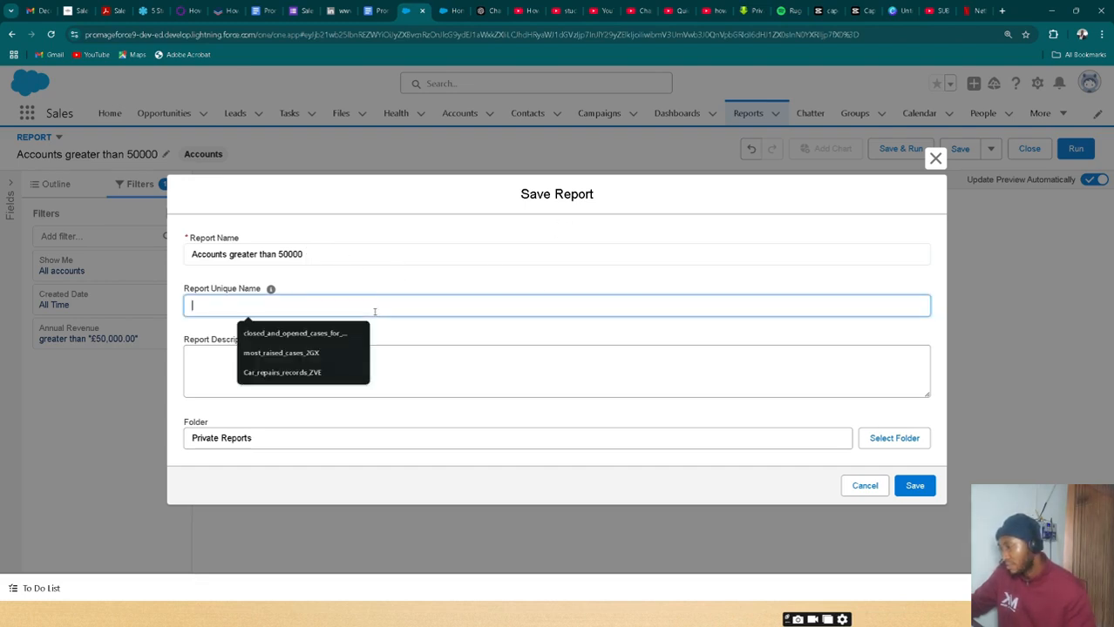
left_click(371, 254)
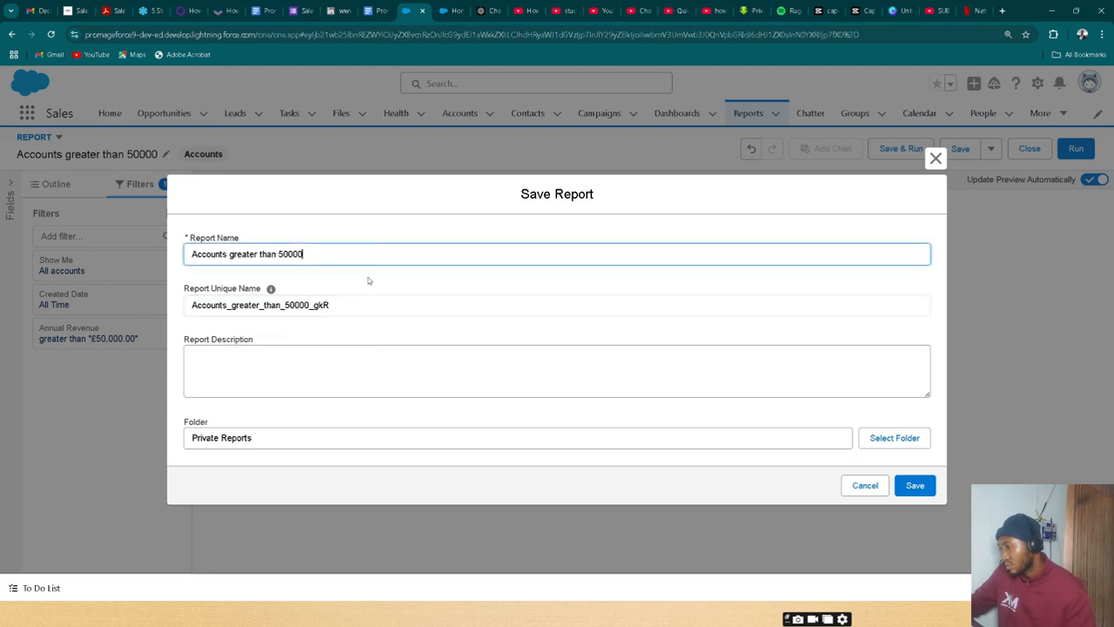
left_click(374, 377)
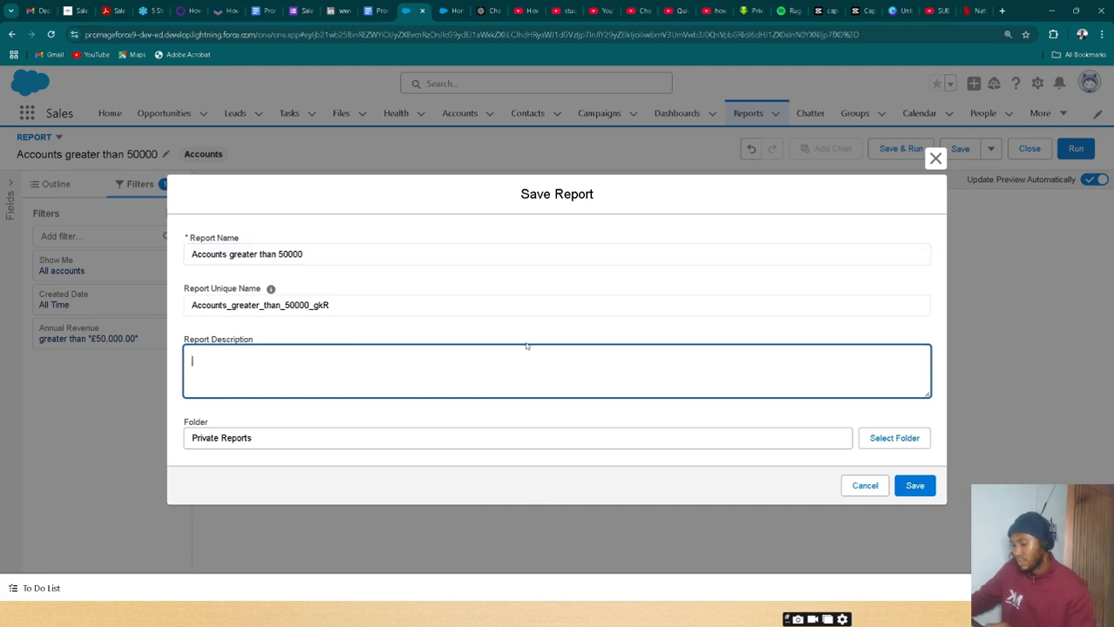
type("This ")
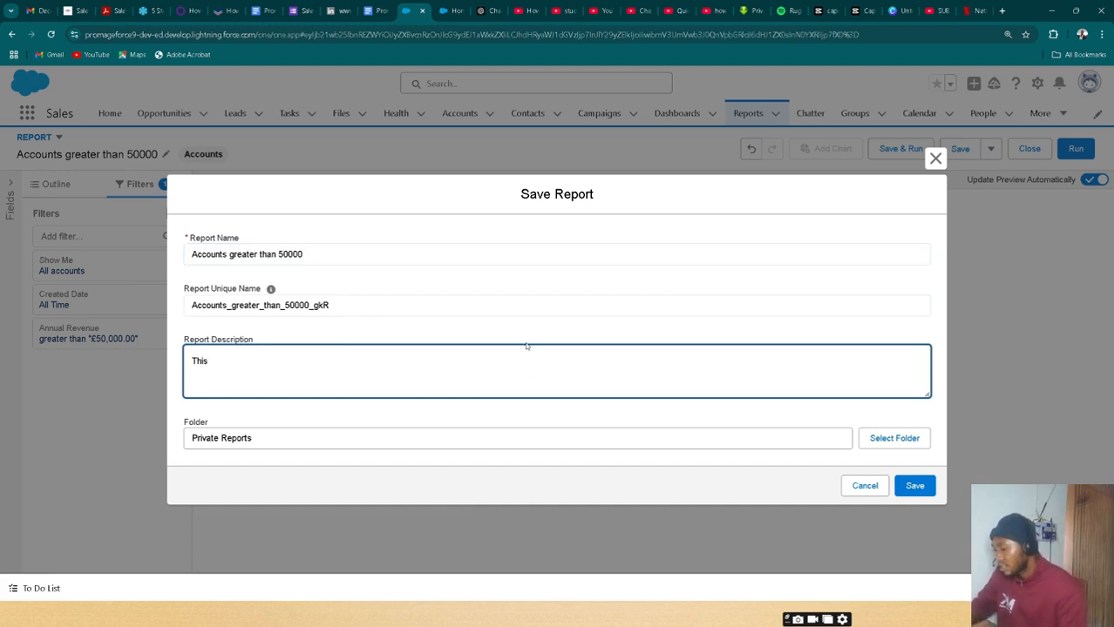
type("are a")
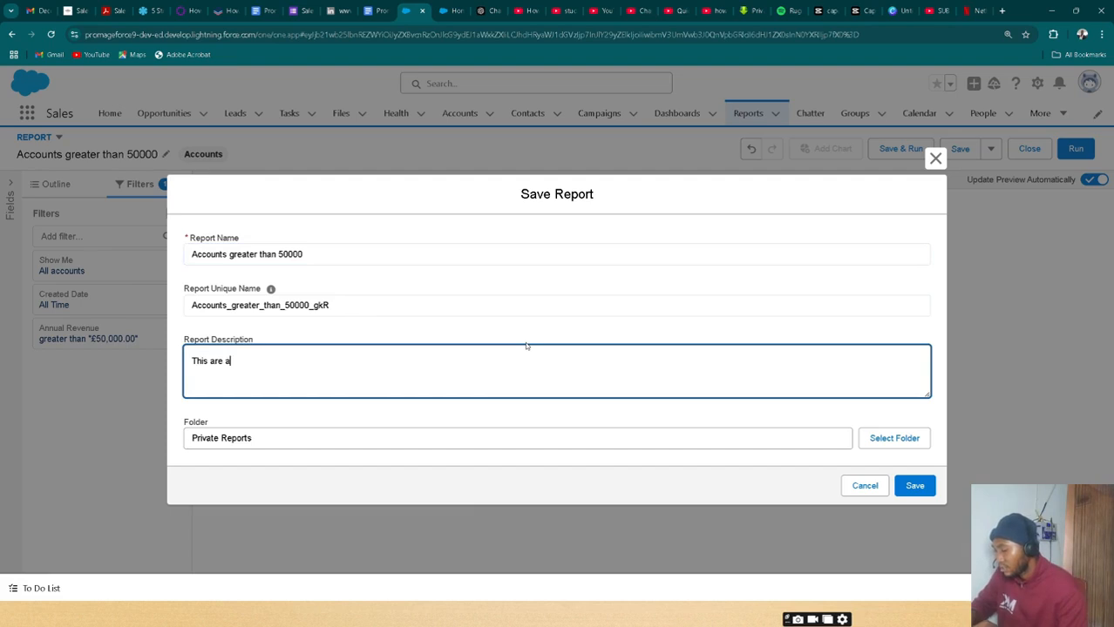
type("ccounts ")
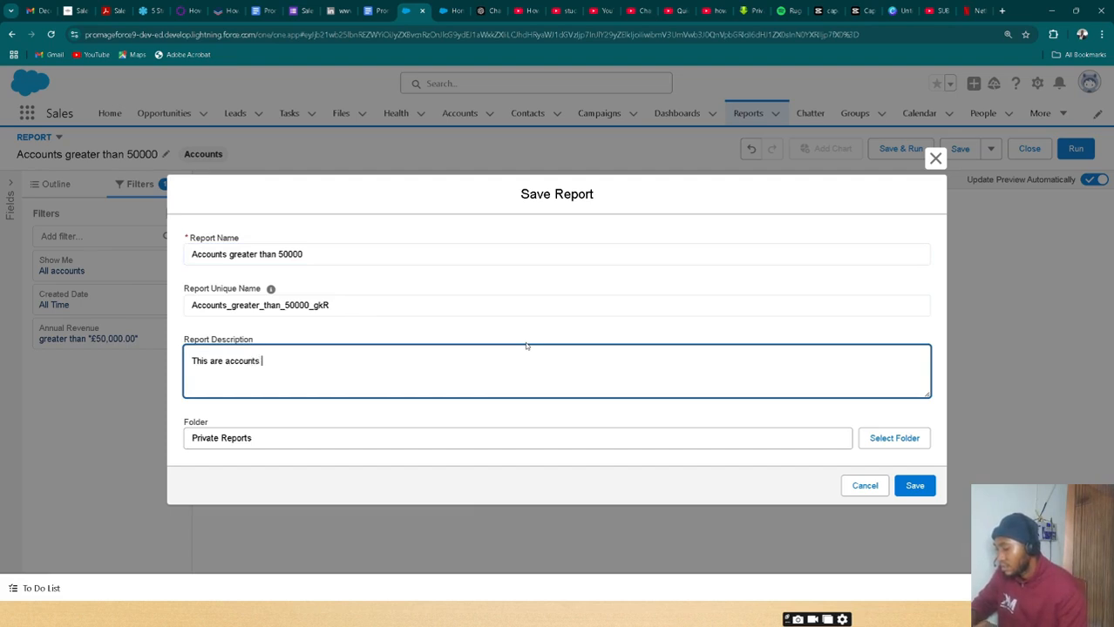
type("great")
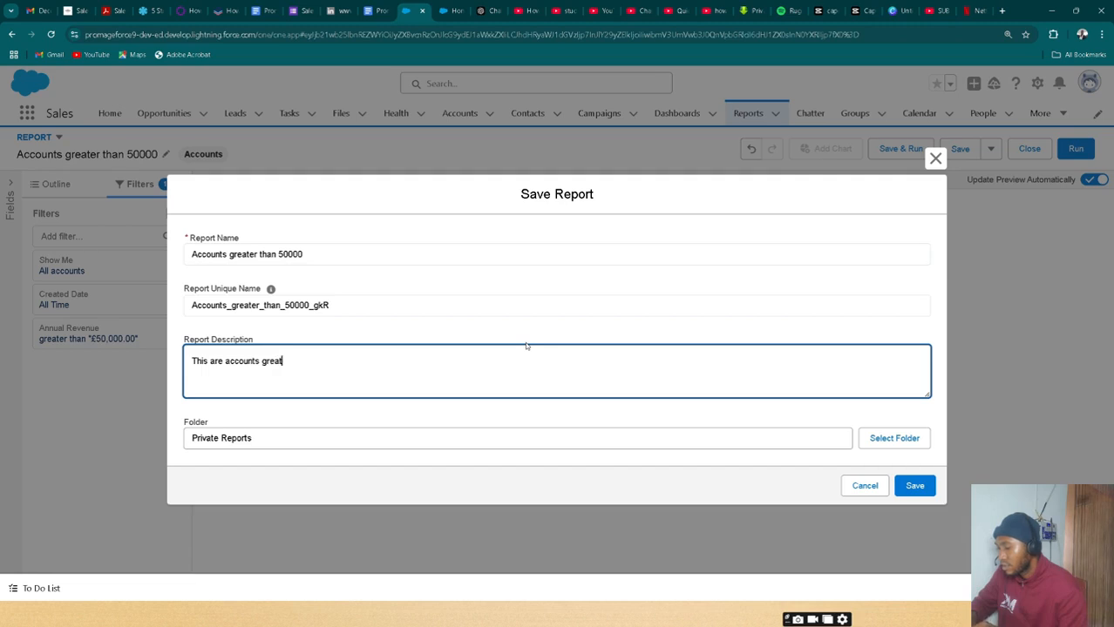
type("er tha")
key("BackSpace")
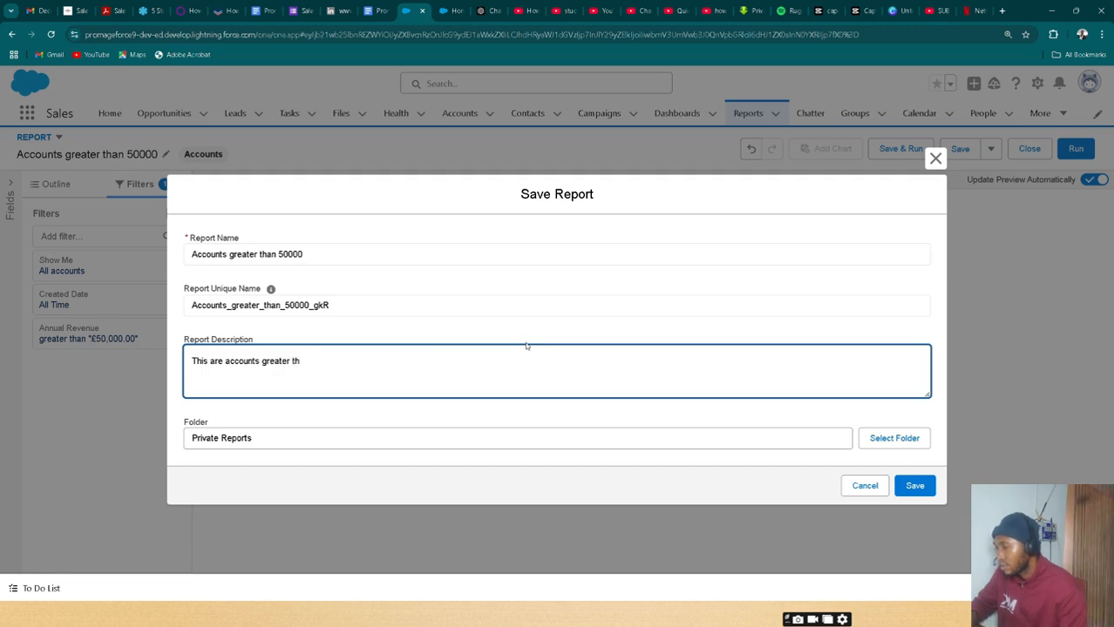
type("an 5")
type("0")
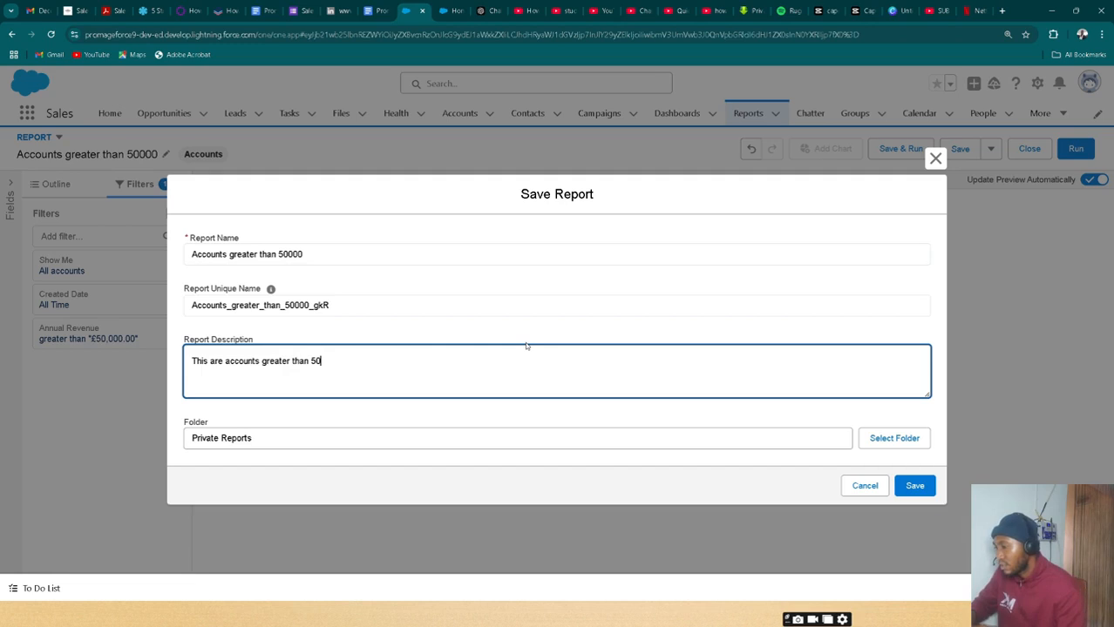
type("000")
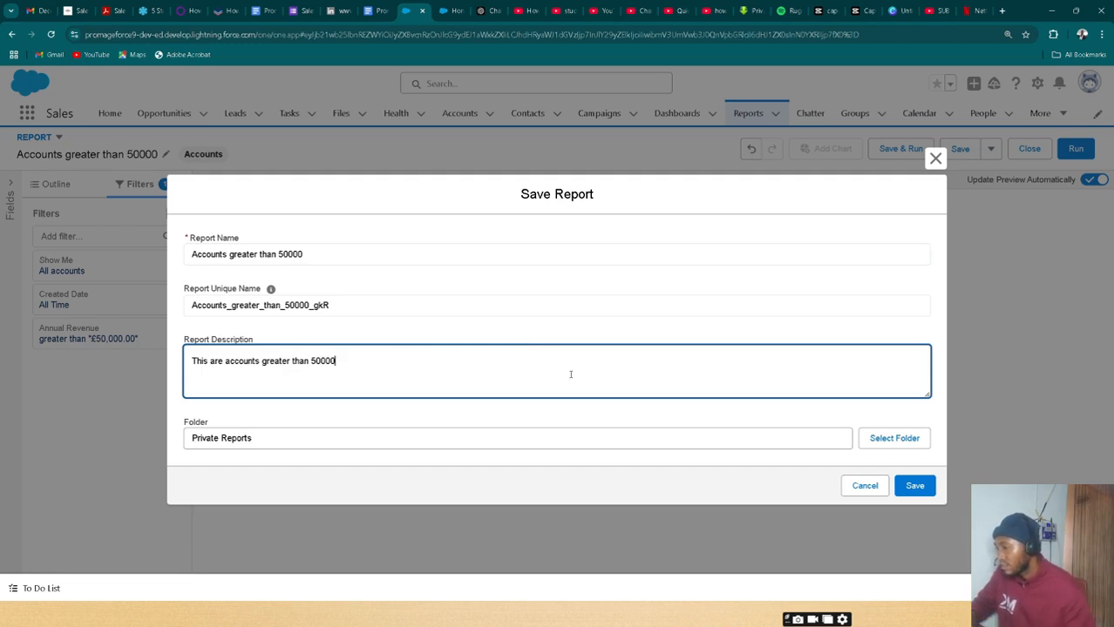
Browse the available report folders and choose Public Reports as the folder for saving the report
left_click(648, 438)
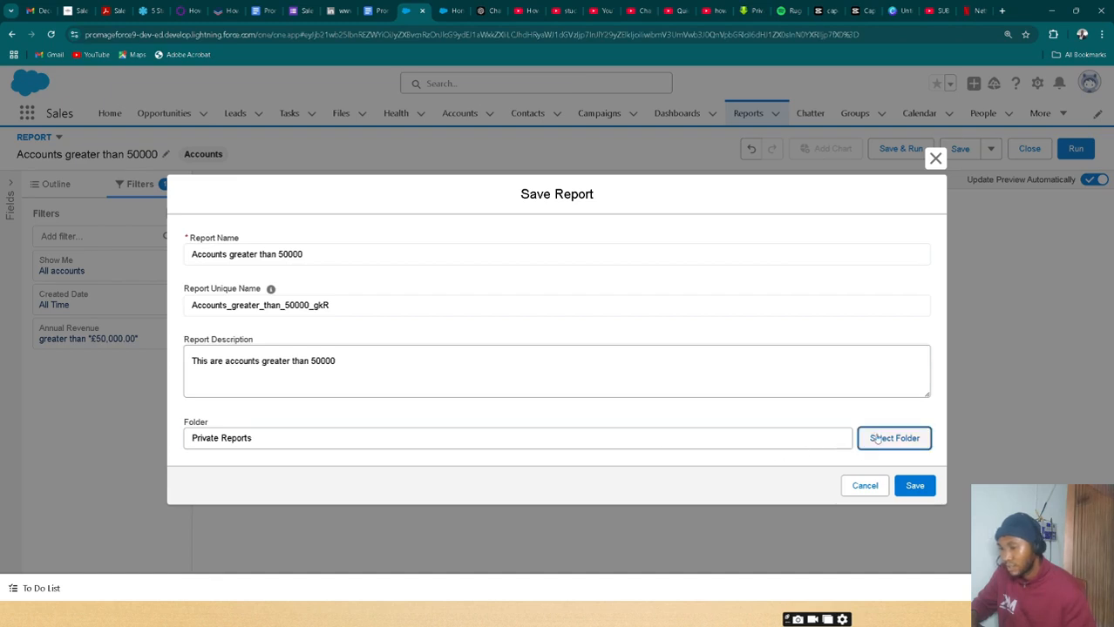
left_click(873, 442)
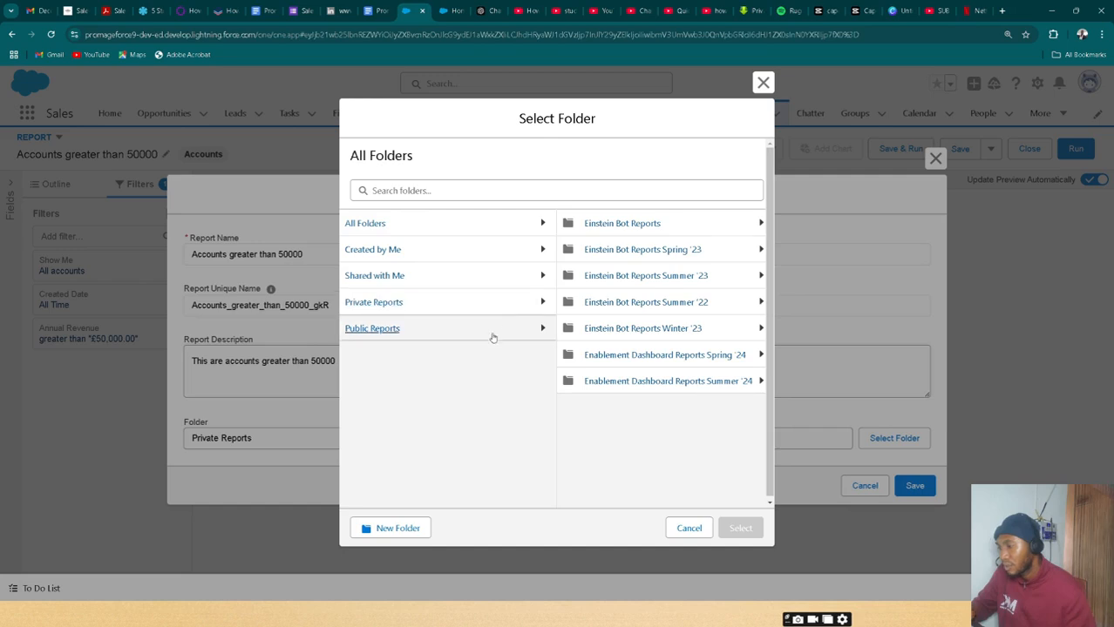
left_click(523, 330)
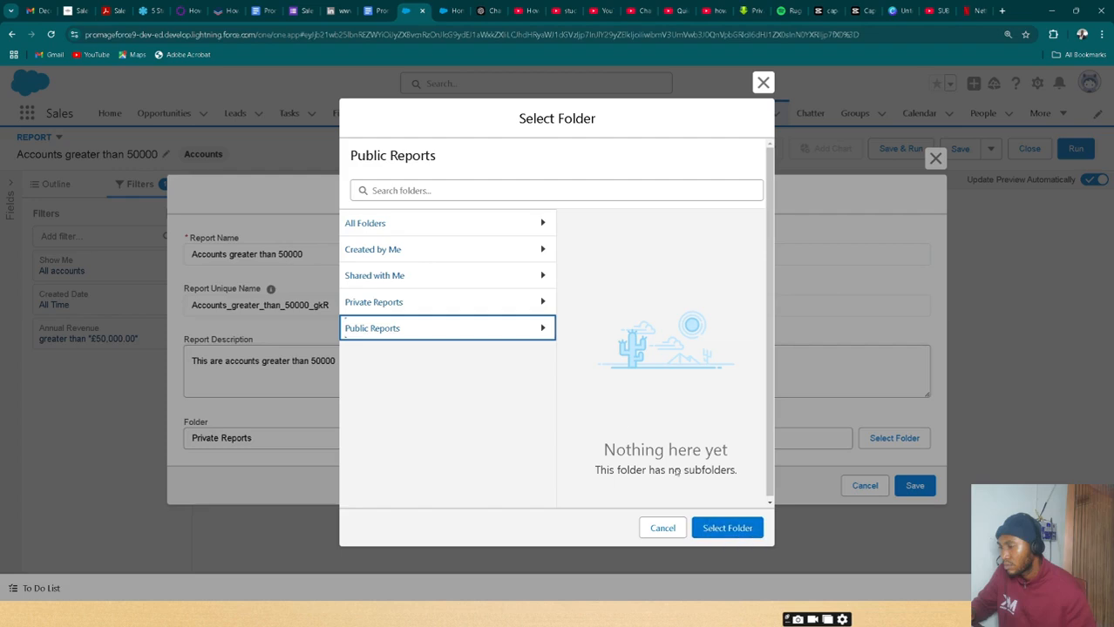
left_click(544, 304)
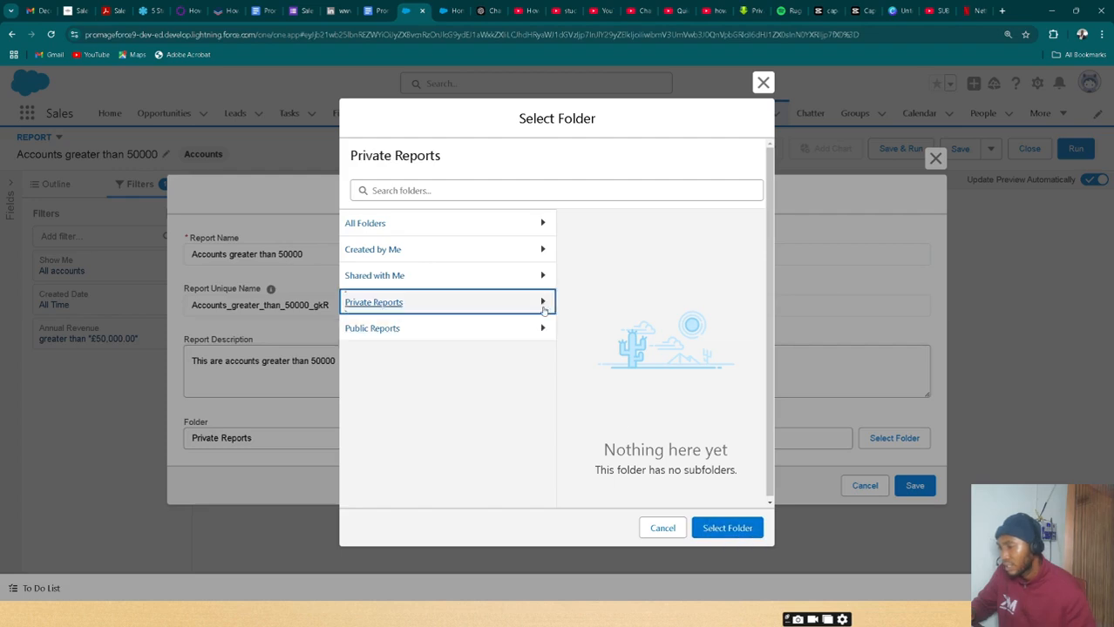
left_click(543, 225)
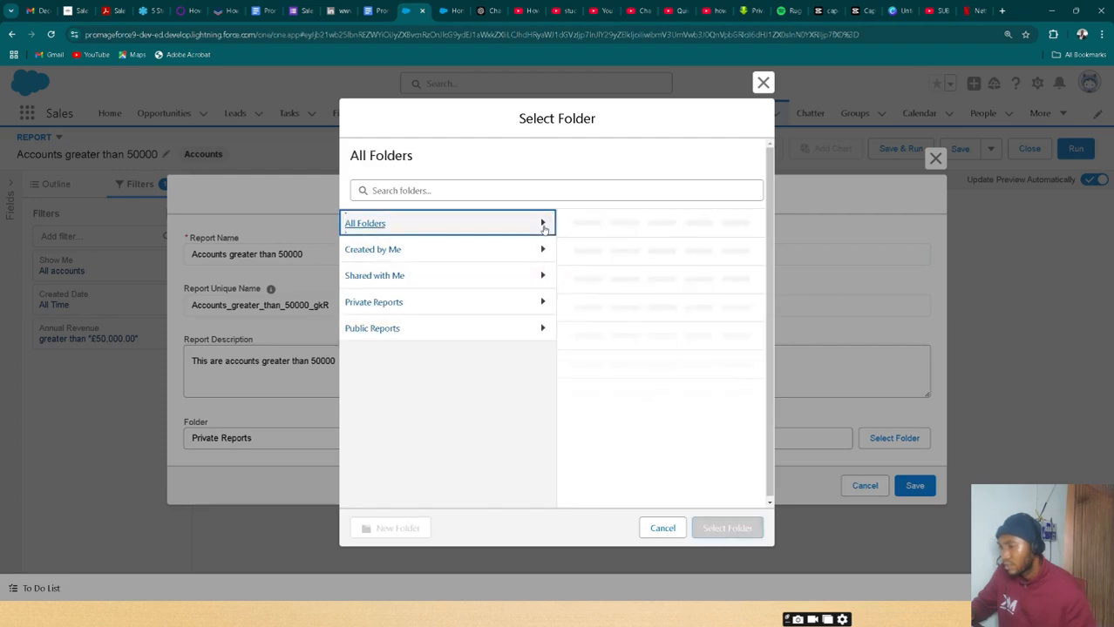
left_click(544, 328)
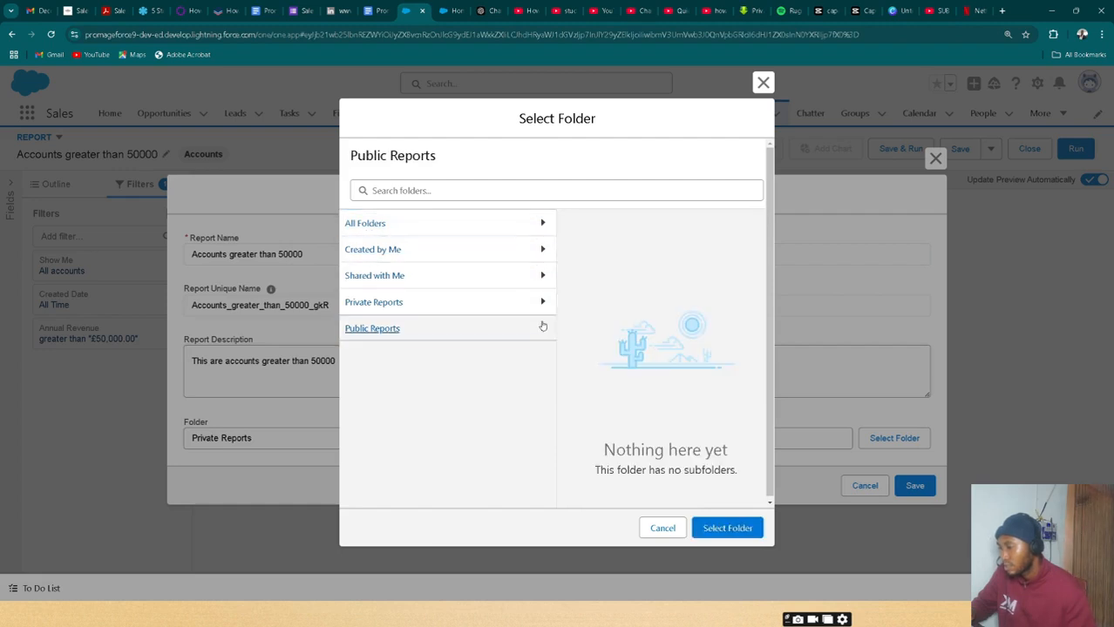
left_click(711, 527)
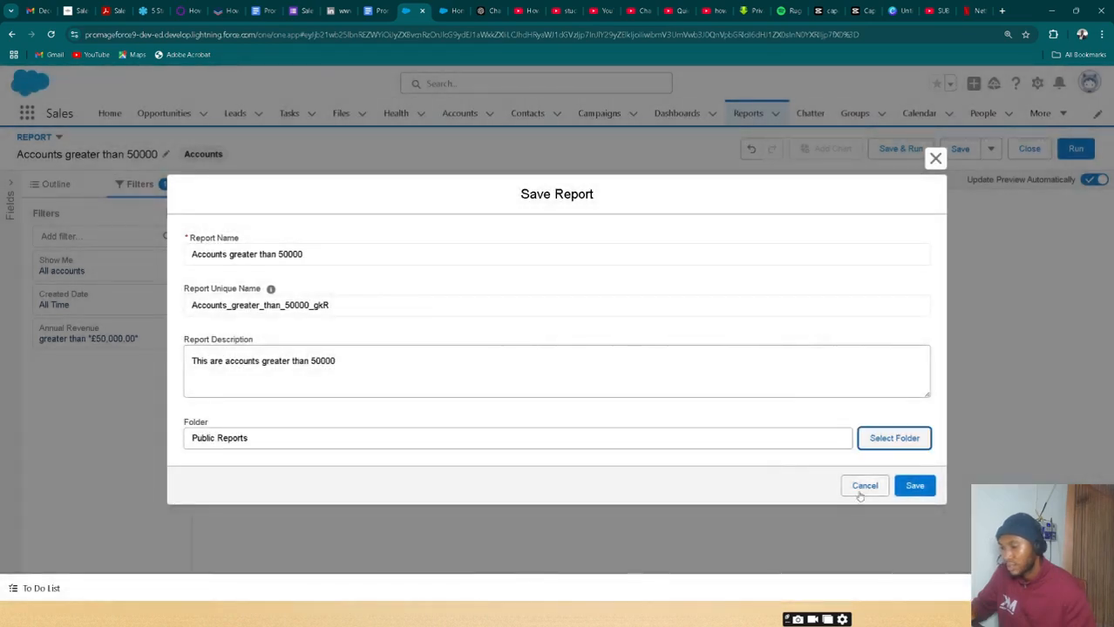
Save the report in the Public Reports folder
left_click(926, 495)
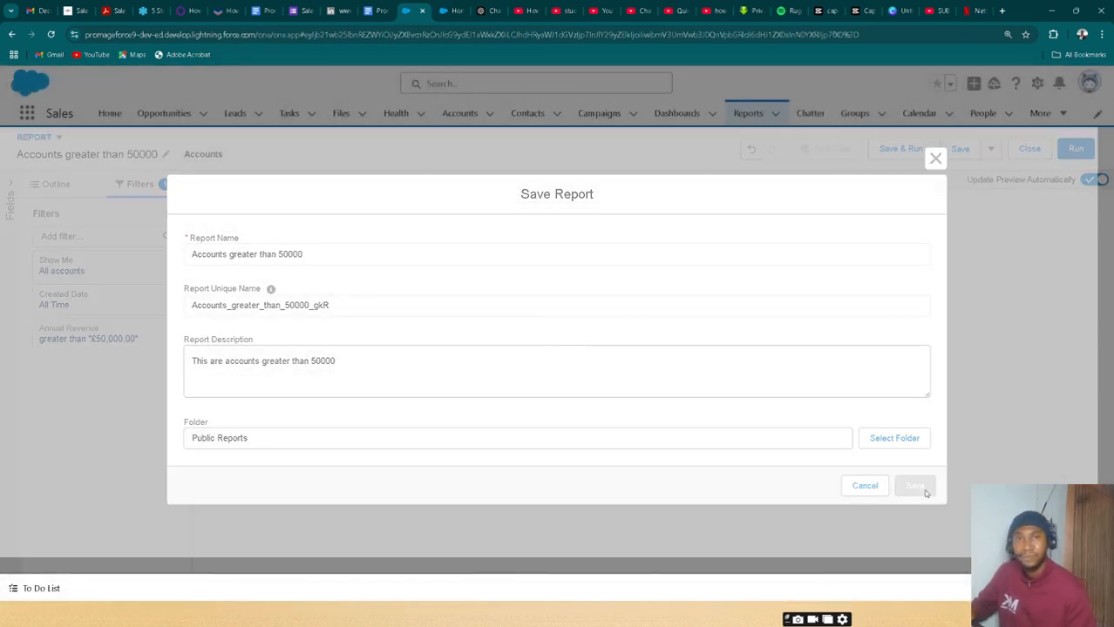
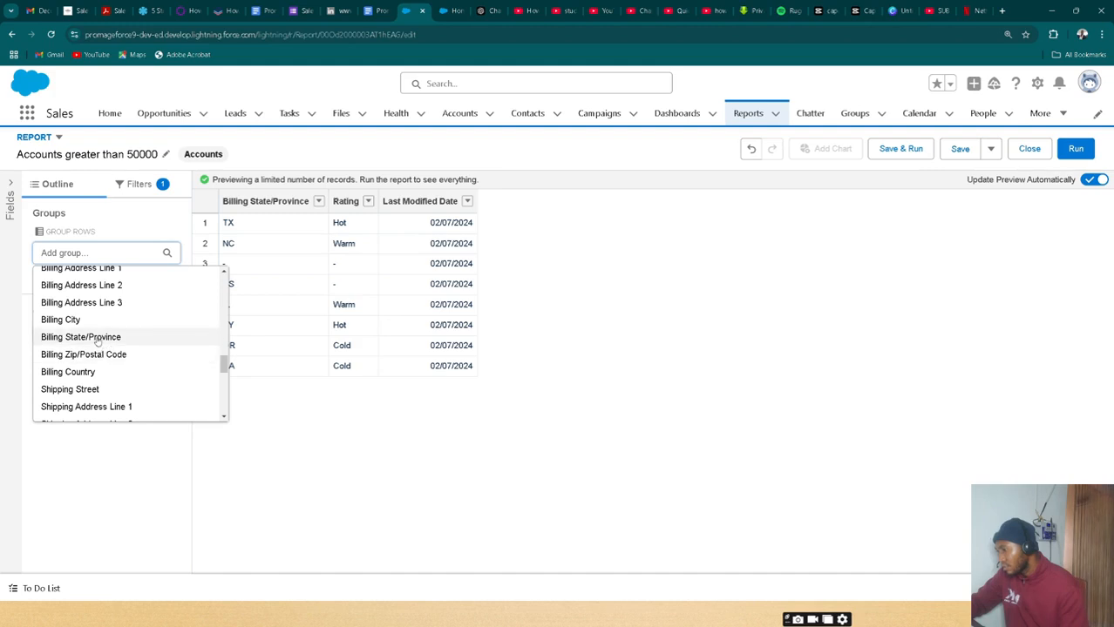
Group the report rows by Billing State/Province, look through the resulting groups and remove that grouping again
scroll(96, 341, "down", 1)
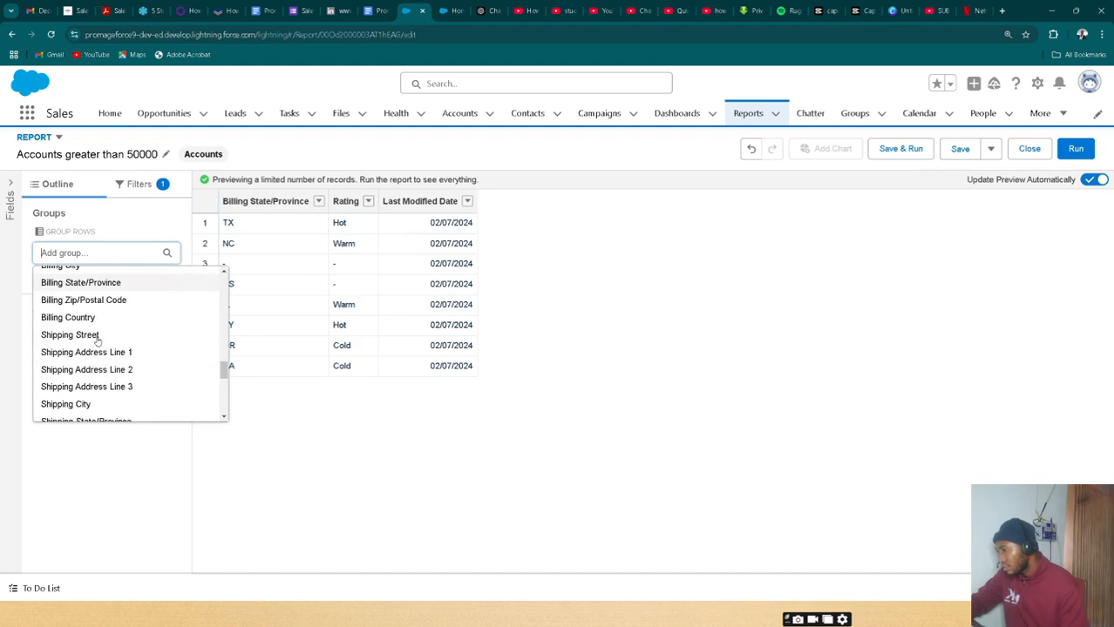
left_click(78, 284)
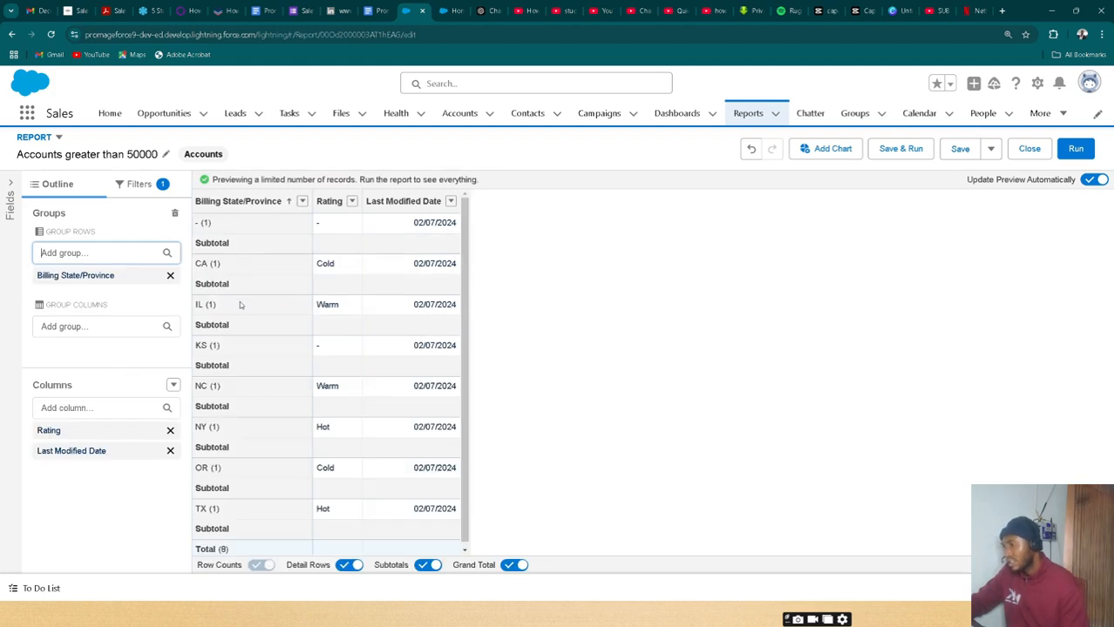
scroll(241, 313, "down", 1)
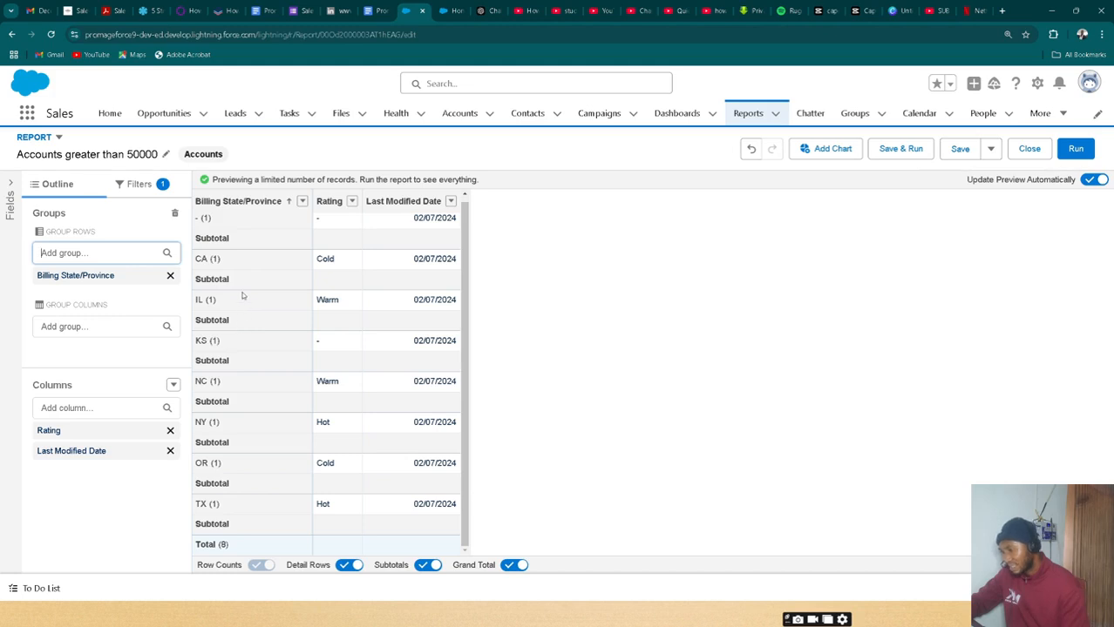
scroll(231, 327, "up", 1)
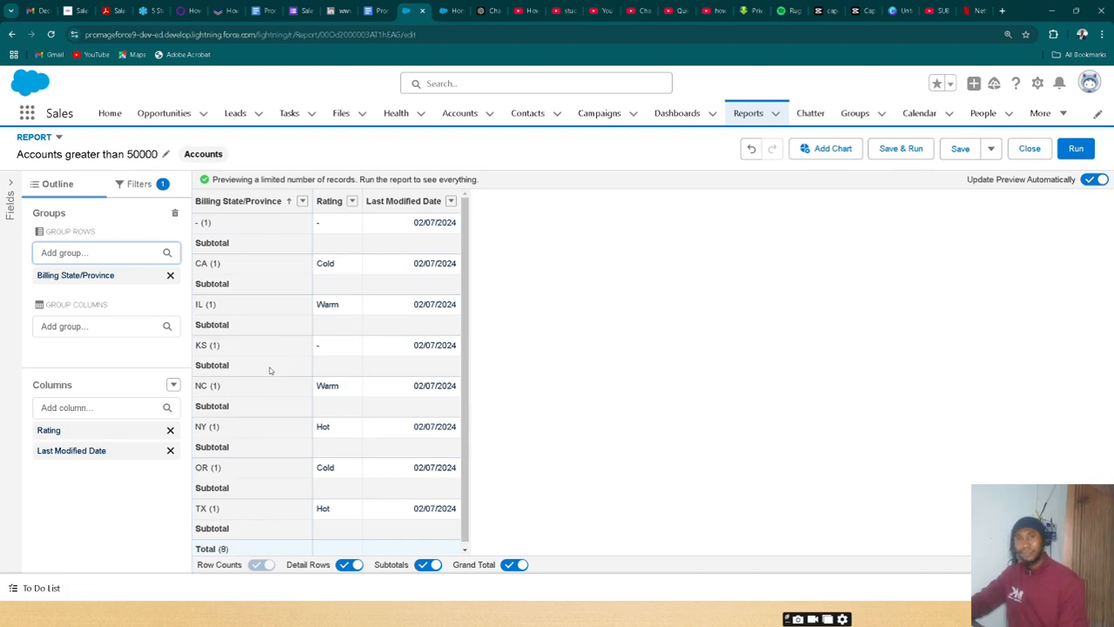
left_click(170, 275)
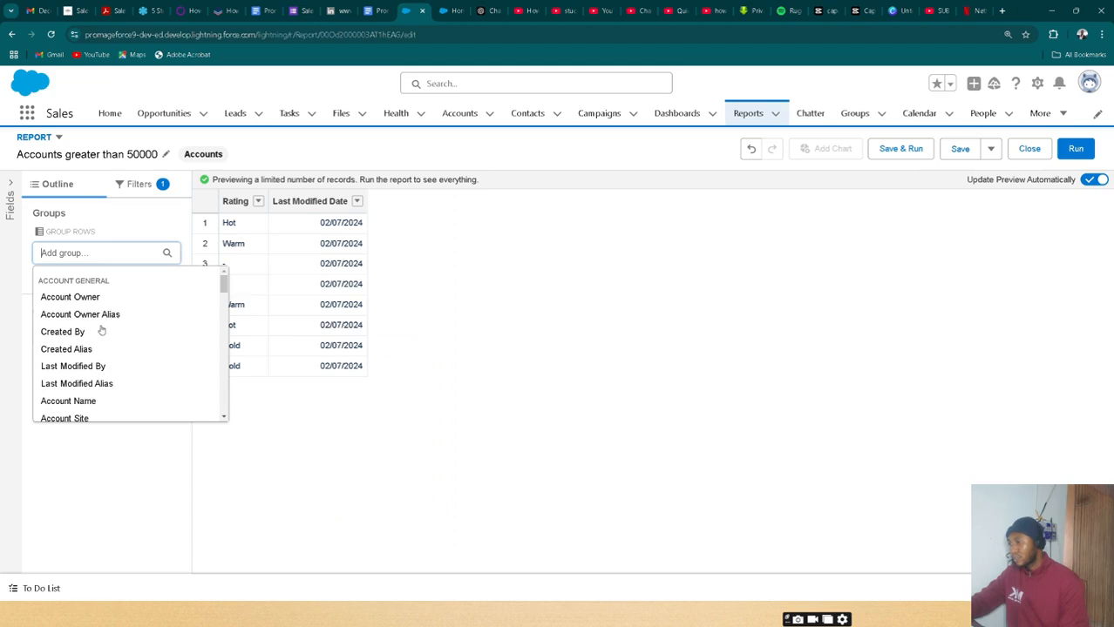
Try grouping the report rows by account Type
scroll(92, 345, "down", 1)
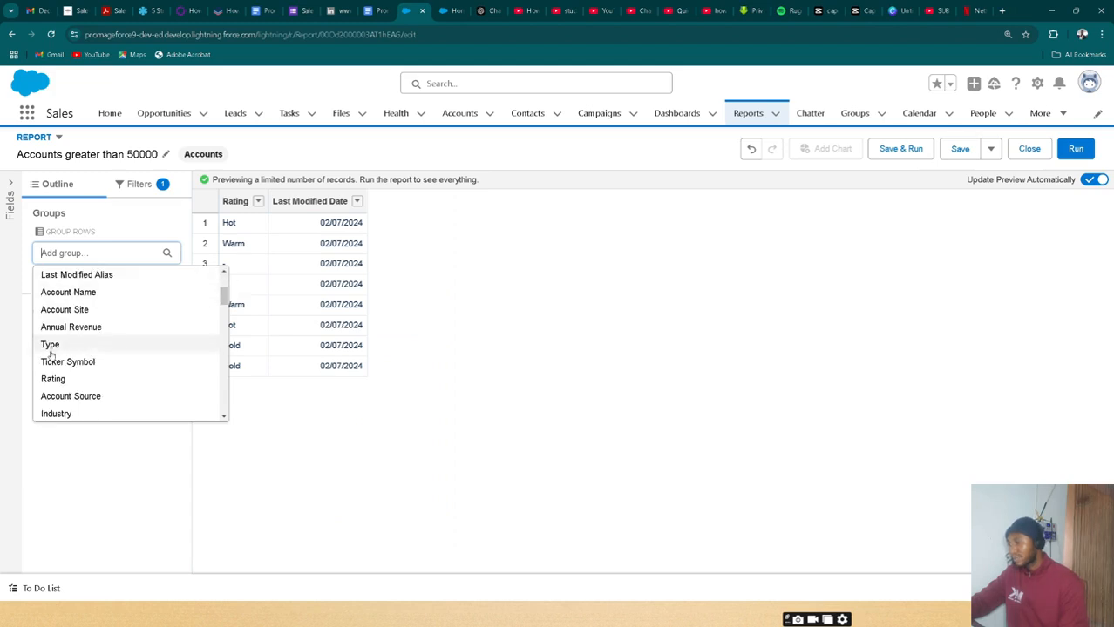
left_click(49, 345)
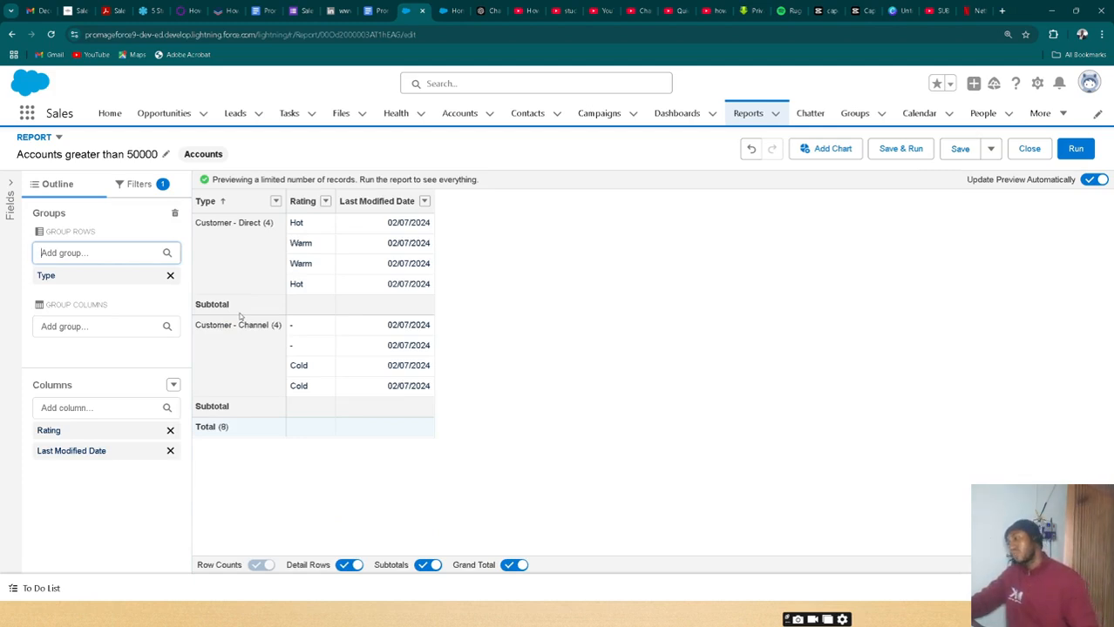
left_click(170, 276)
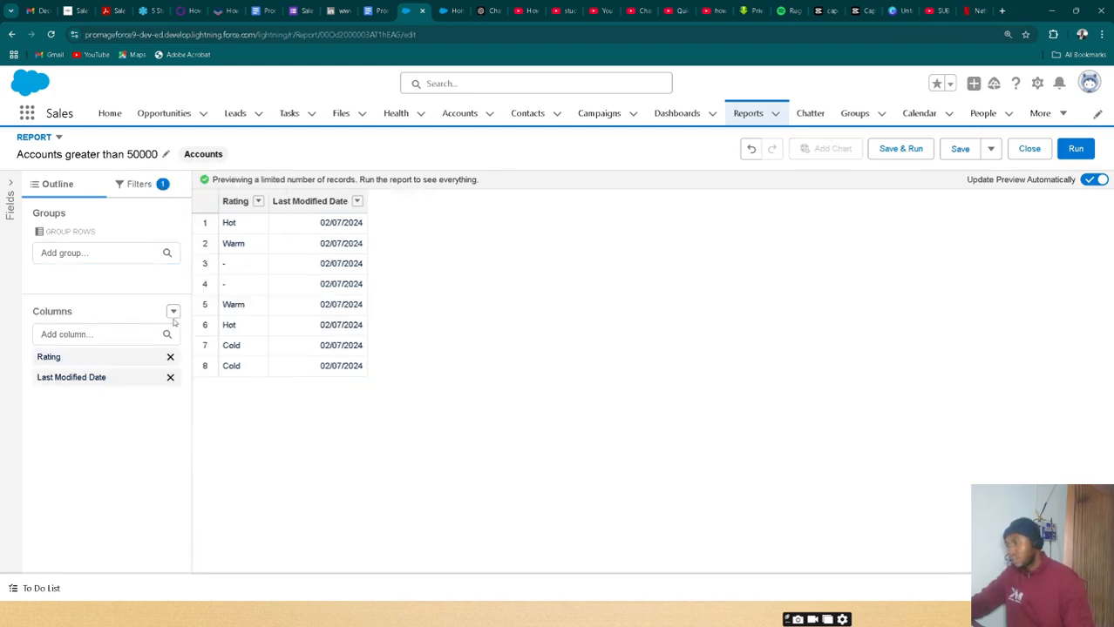
Try adding Type as a regular column of the report
left_click(157, 333)
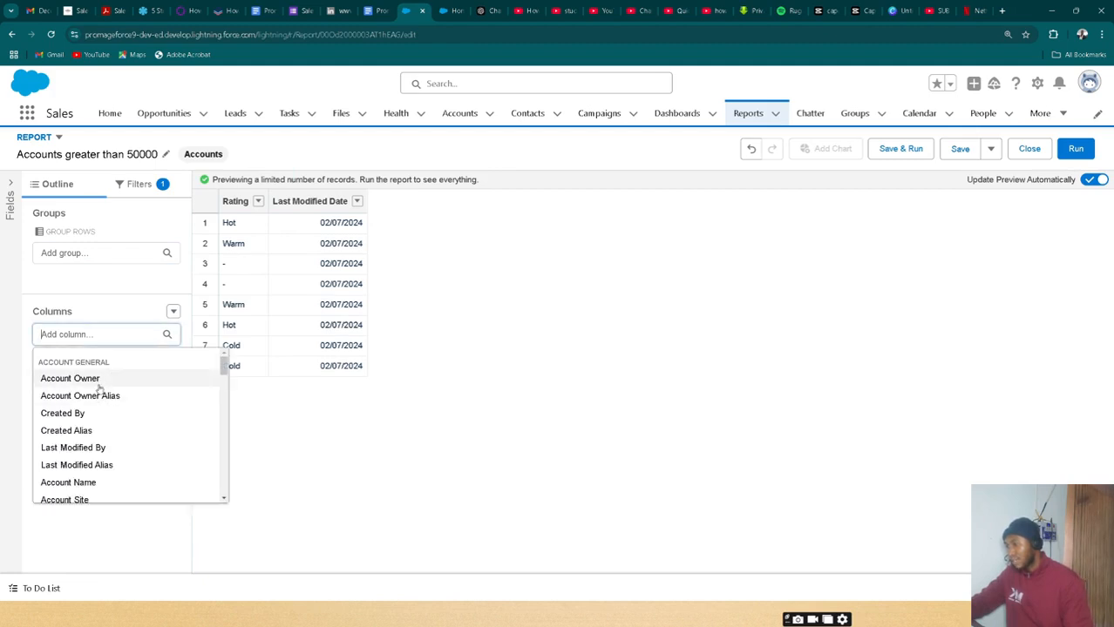
scroll(97, 439, "down", 2)
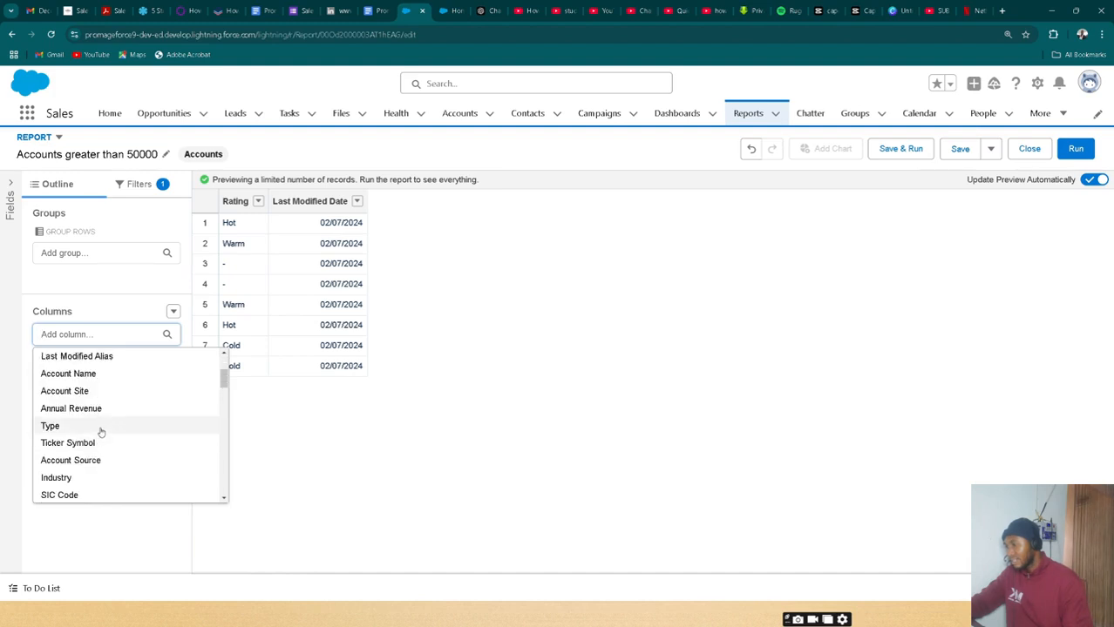
left_click(100, 426)
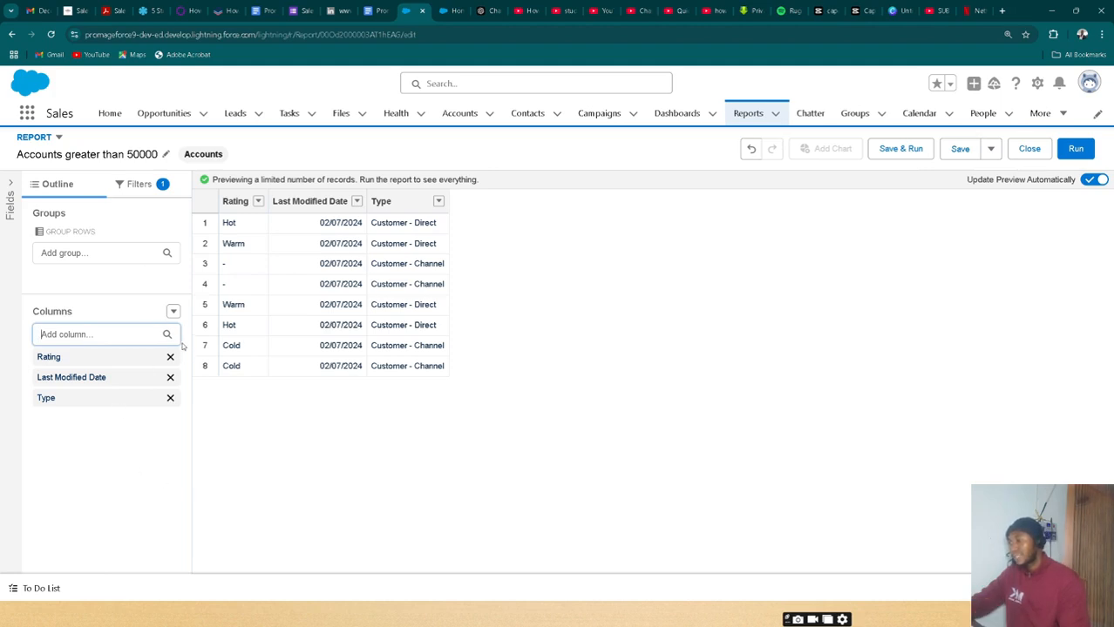
left_click(172, 400)
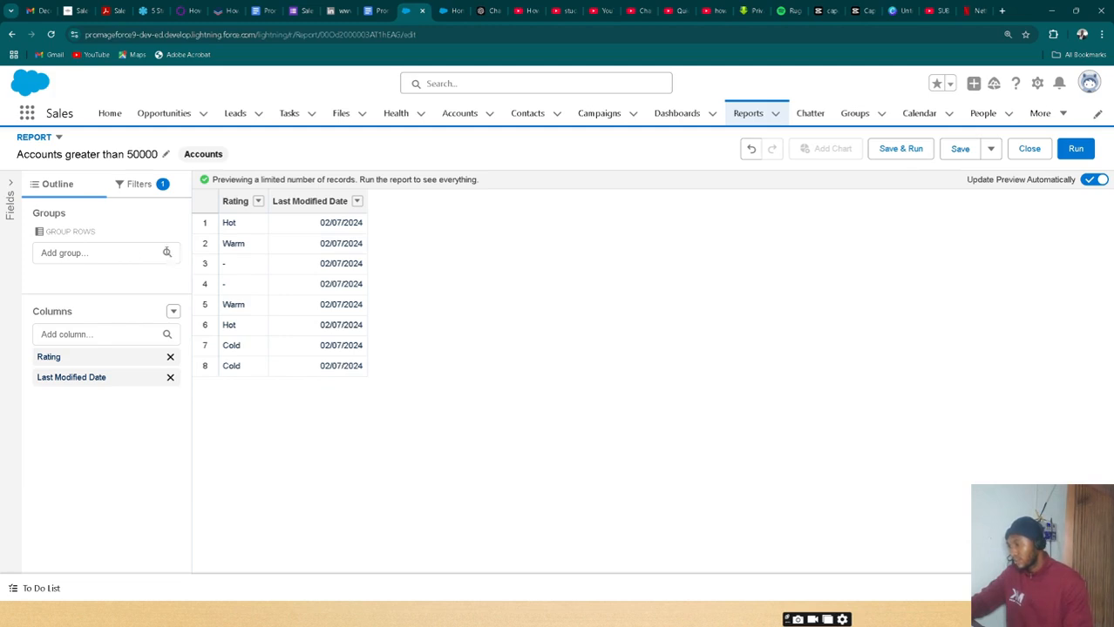
Group the report rows by the Type field
left_click(156, 249)
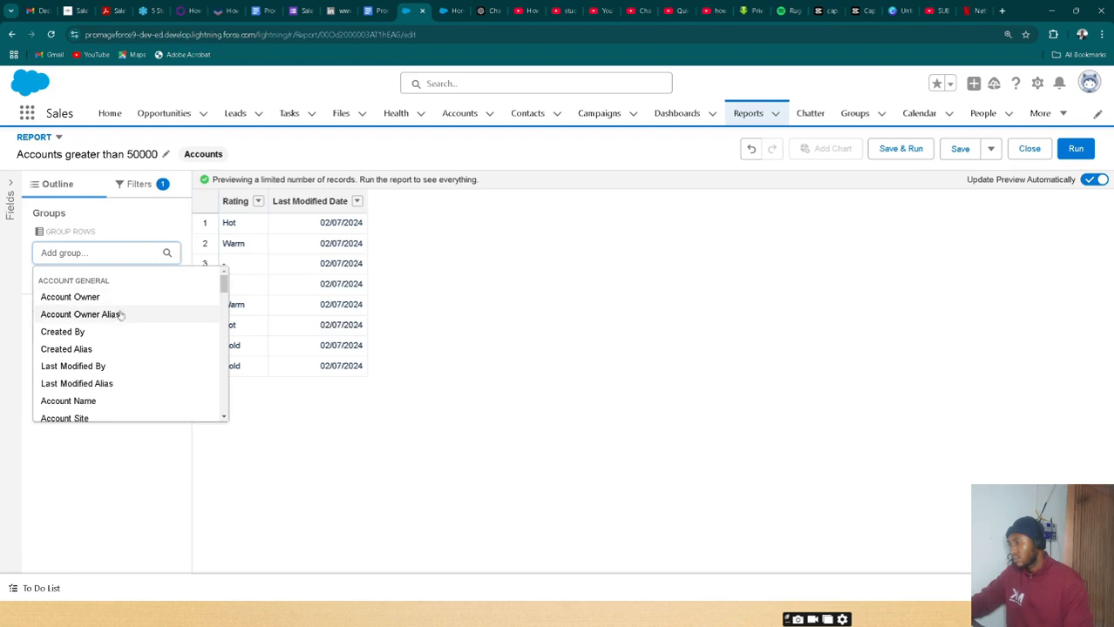
scroll(117, 366, "down", 2)
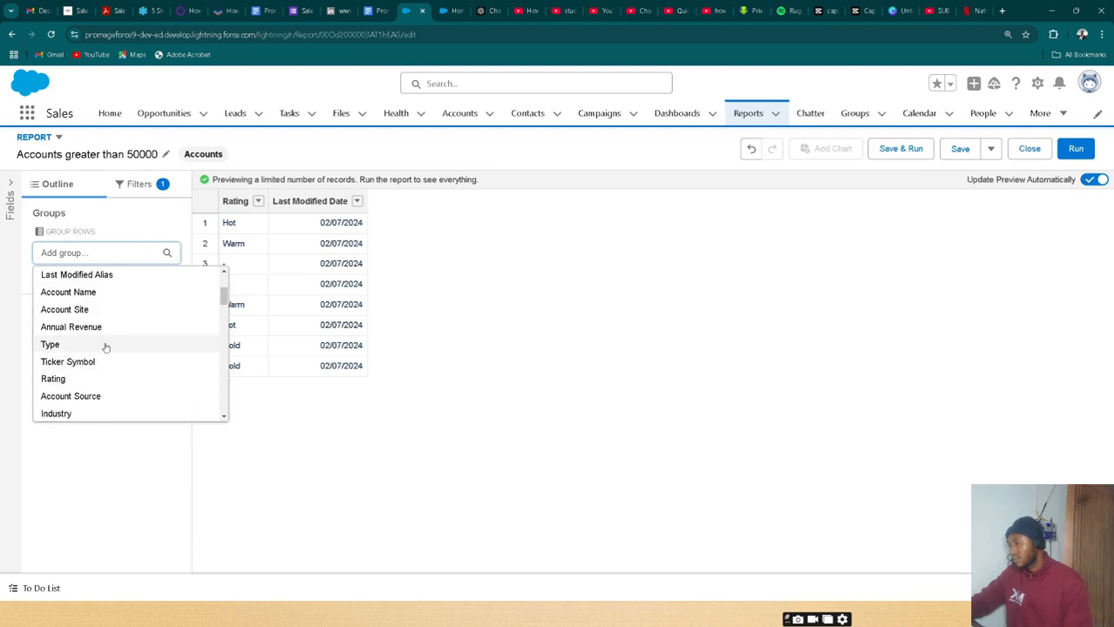
left_click(105, 346)
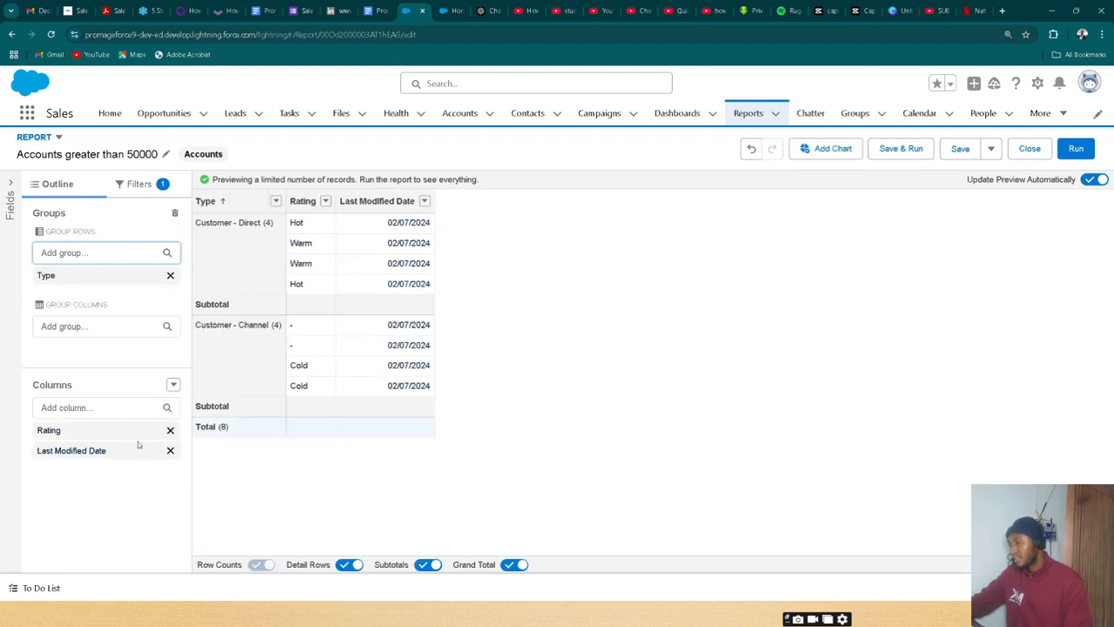
Add the Account Name and Phone columns to the grouped report
left_click(130, 408)
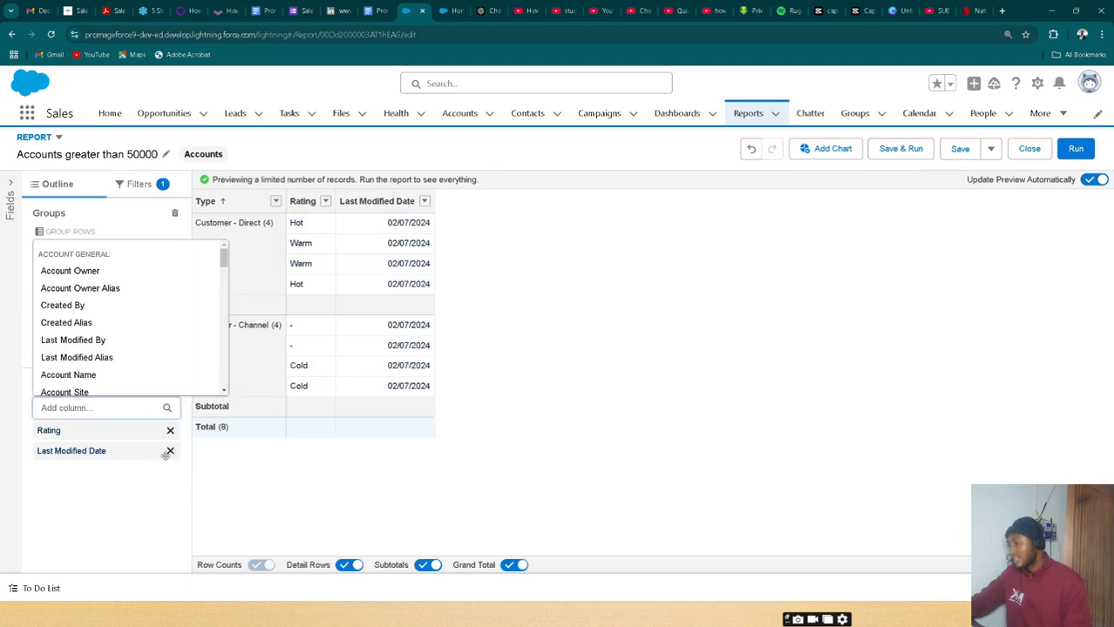
scroll(70, 321, "down", 1)
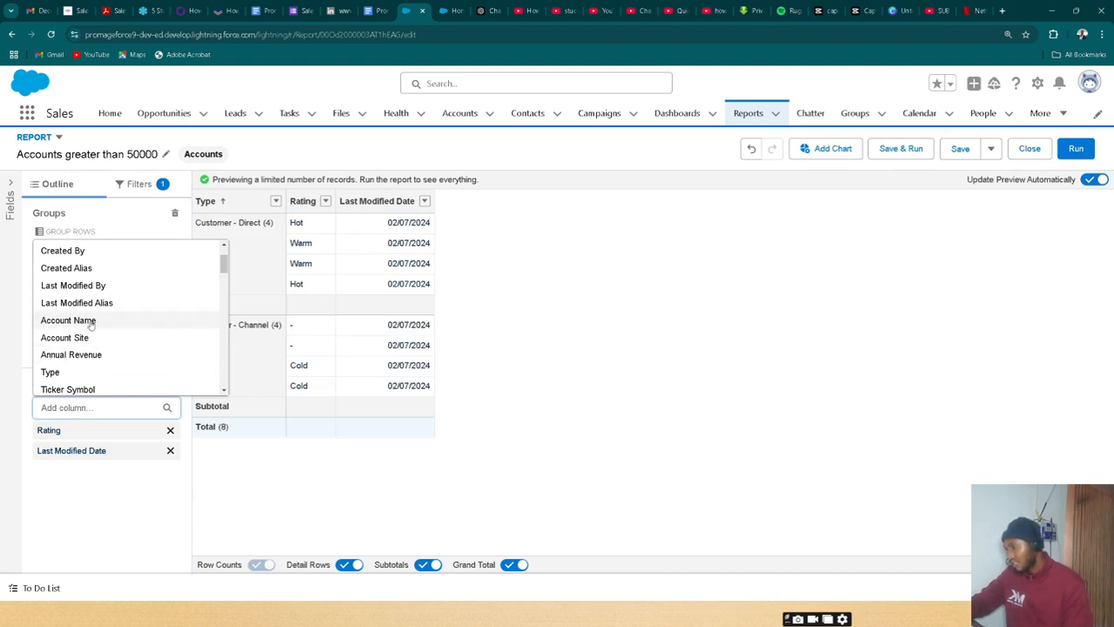
left_click(90, 320)
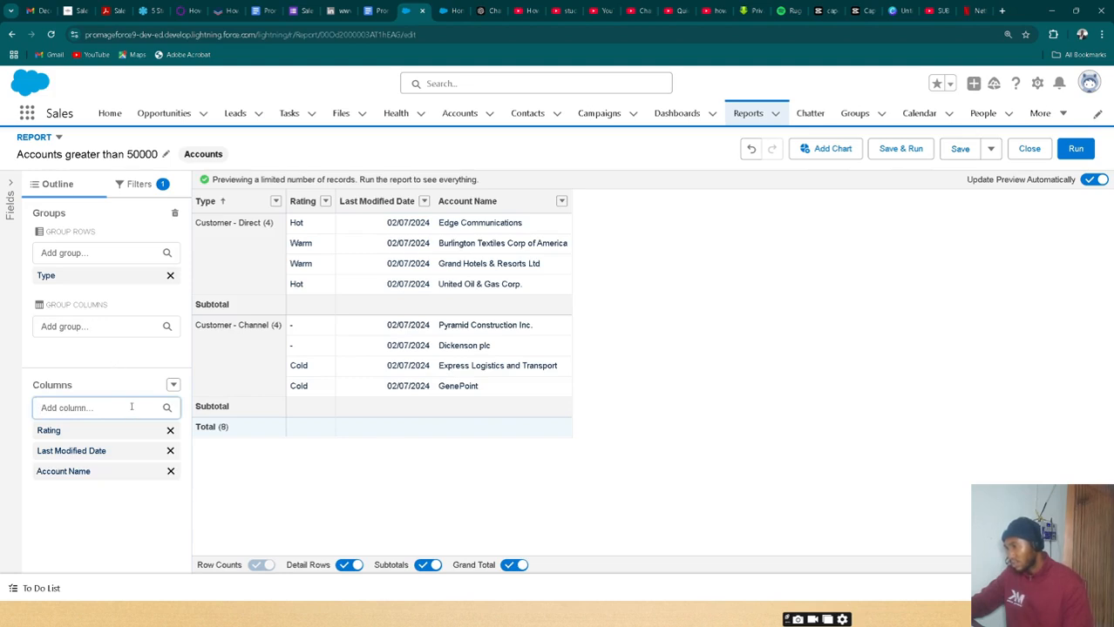
left_click(130, 407)
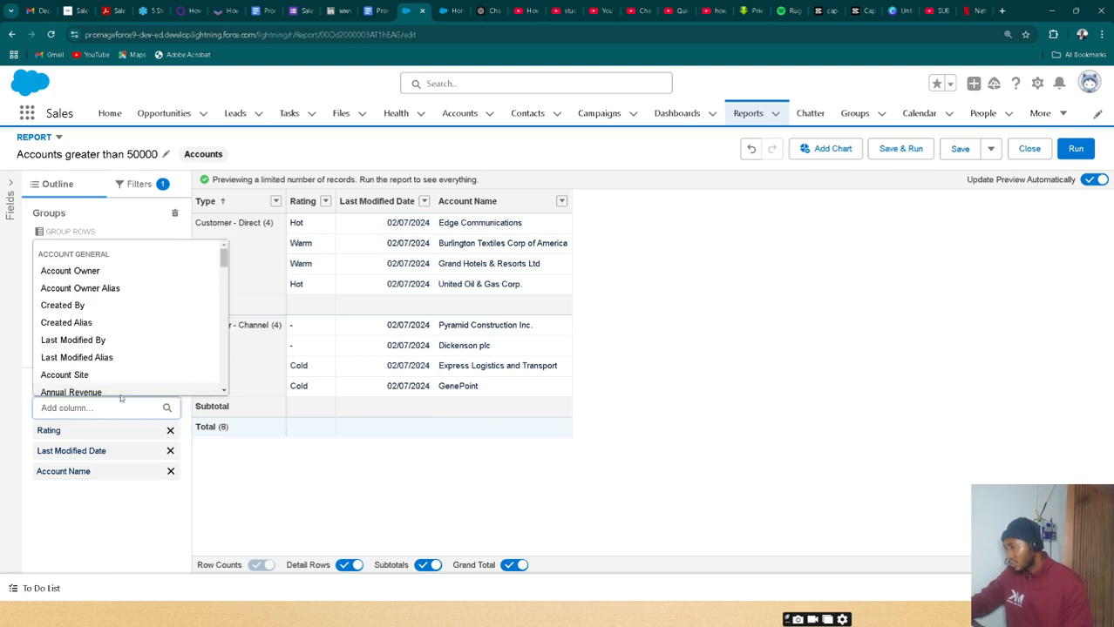
scroll(114, 351, "down", 4)
scroll(114, 352, "down", 3)
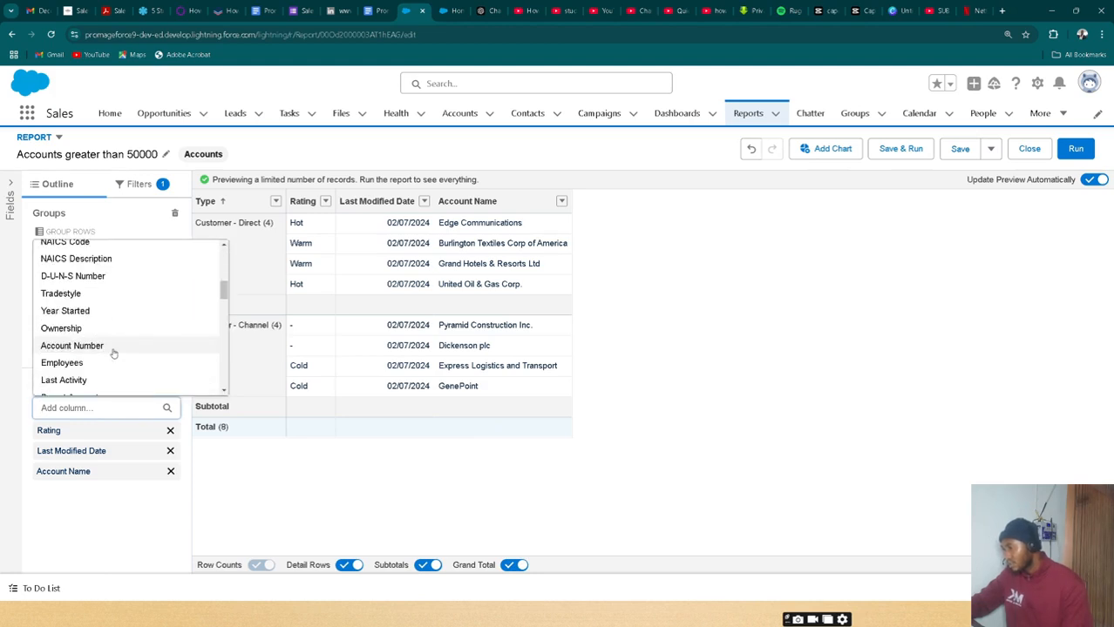
scroll(110, 349, "down", 1)
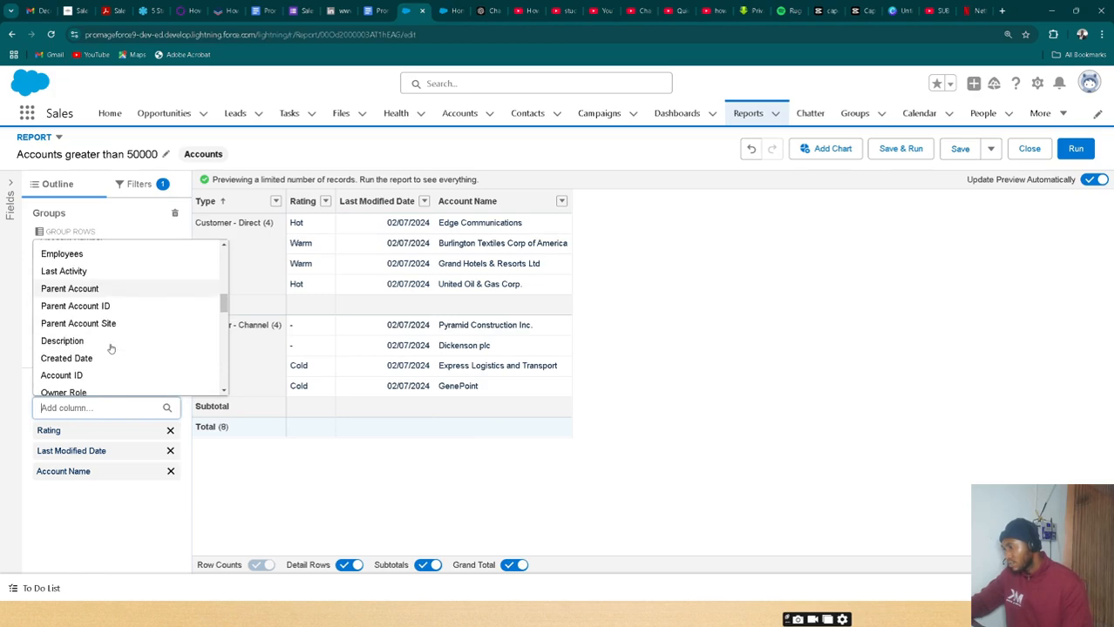
scroll(107, 346, "down", 3)
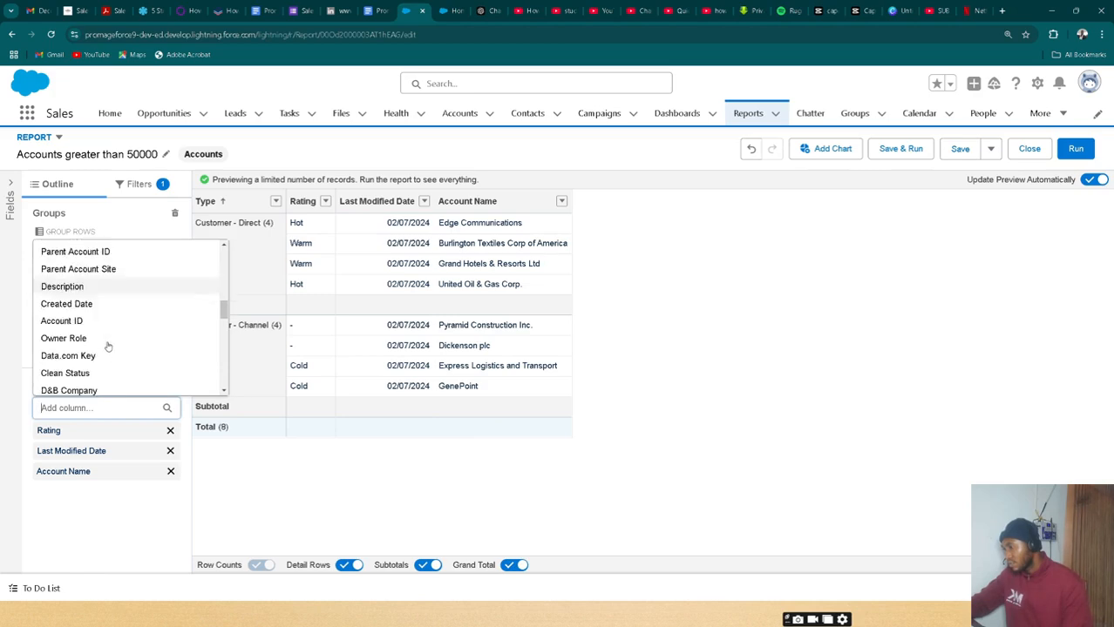
scroll(105, 347, "down", 5)
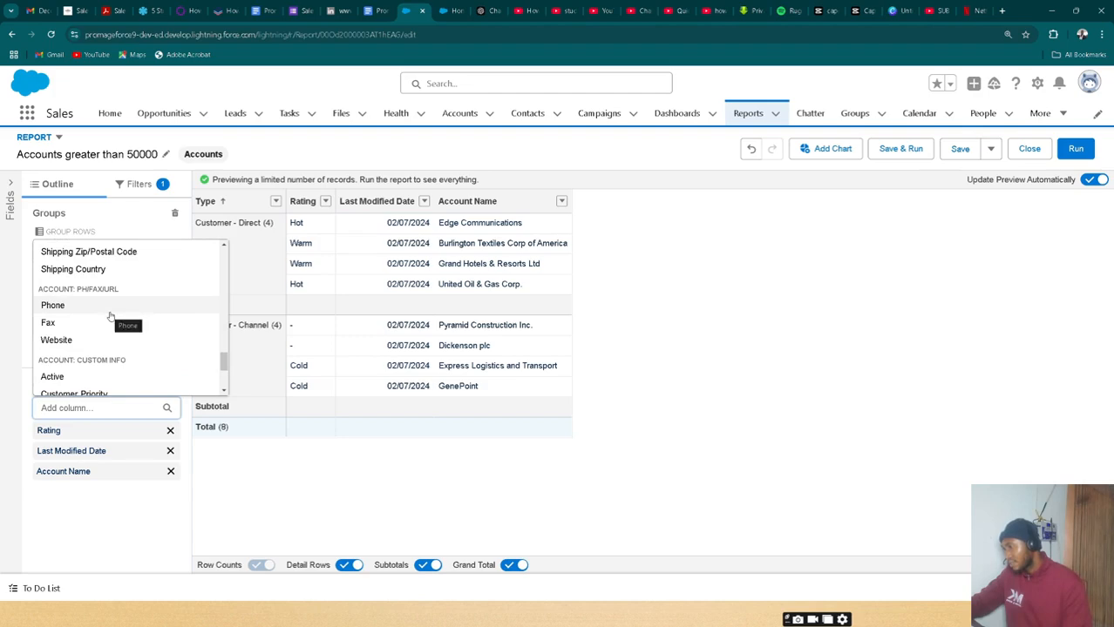
left_click(108, 309)
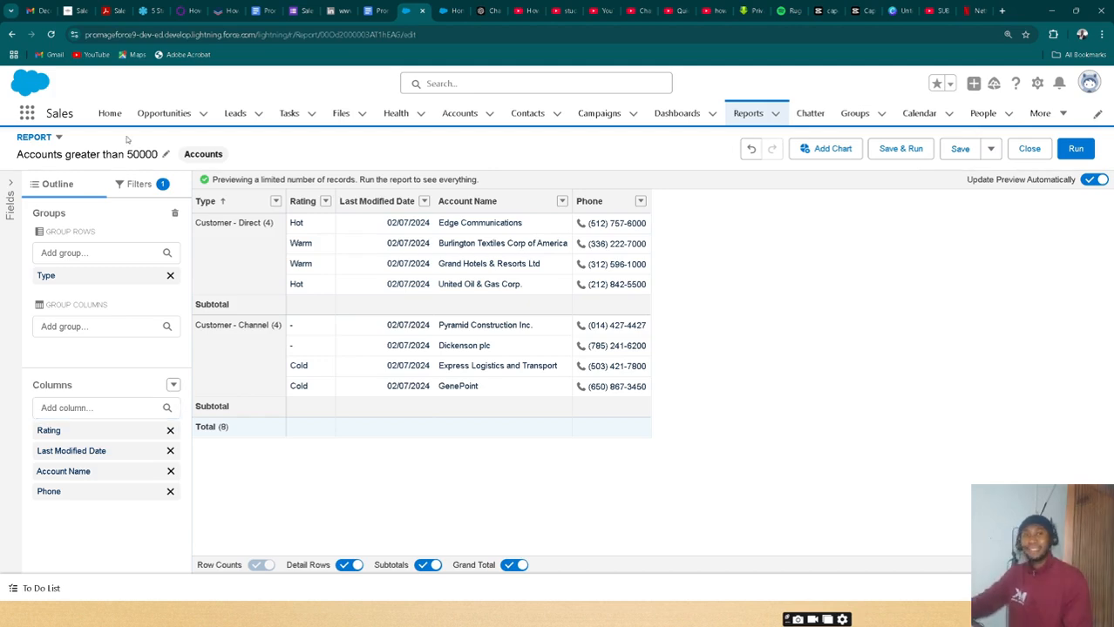
Change the report format to Joined Report and apply it
left_click(58, 138)
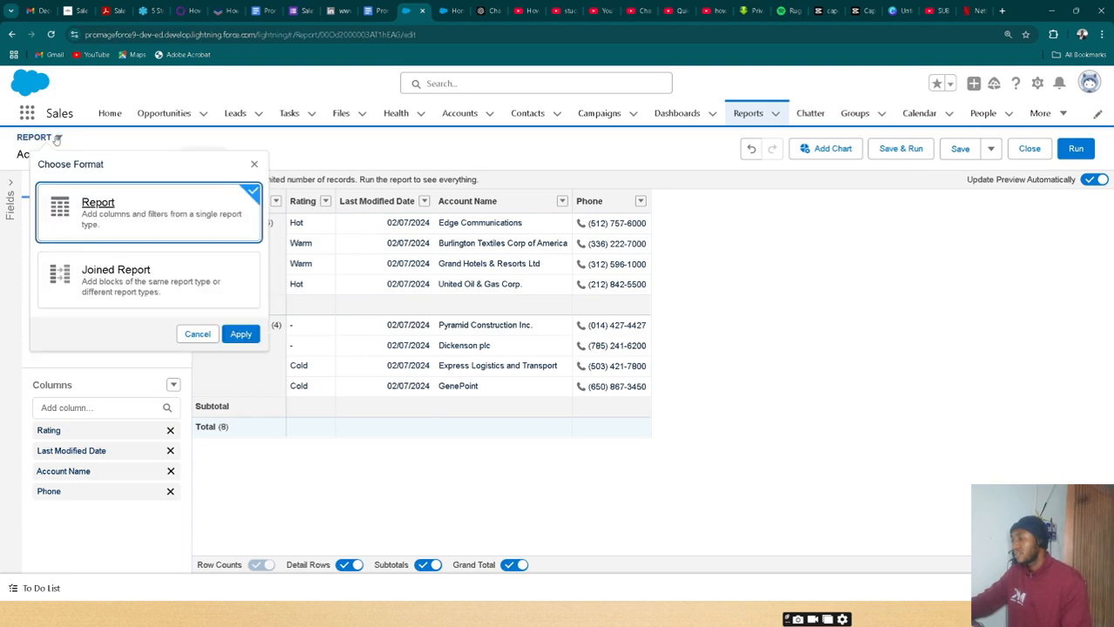
left_click(170, 272)
left_click(240, 334)
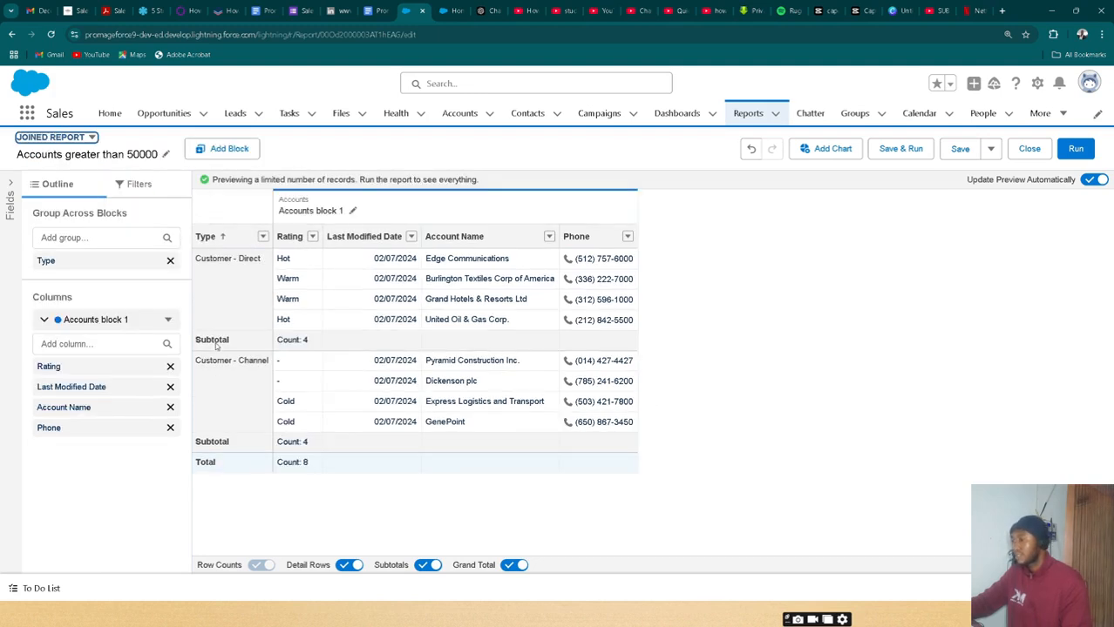
Add a block with the Cases report type, including its default columns, and look through the joined records
left_click(218, 149)
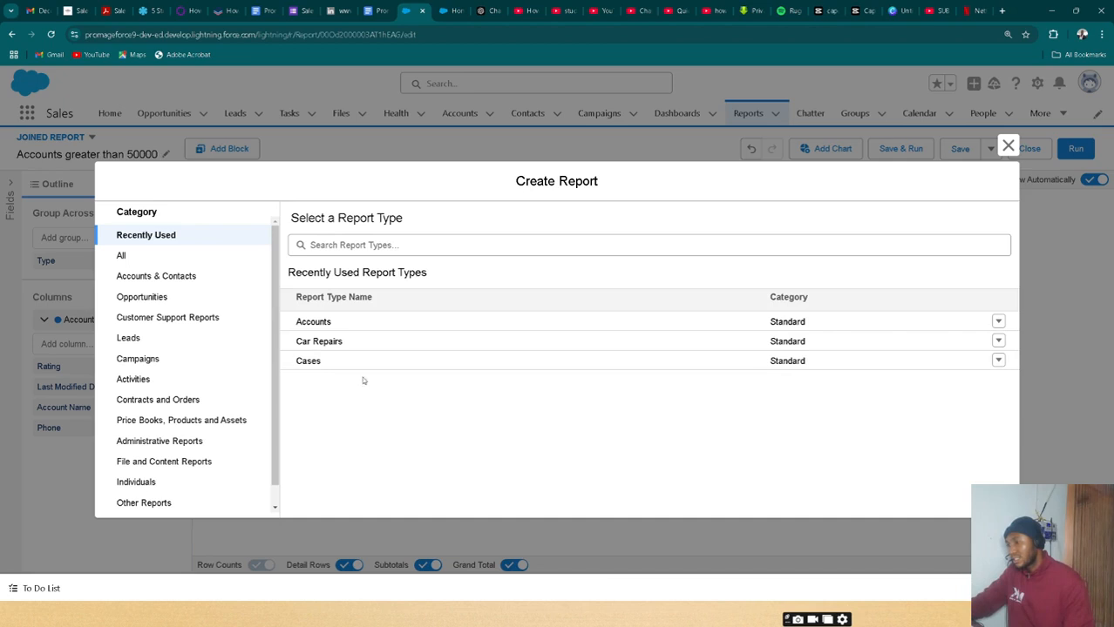
left_click(338, 362)
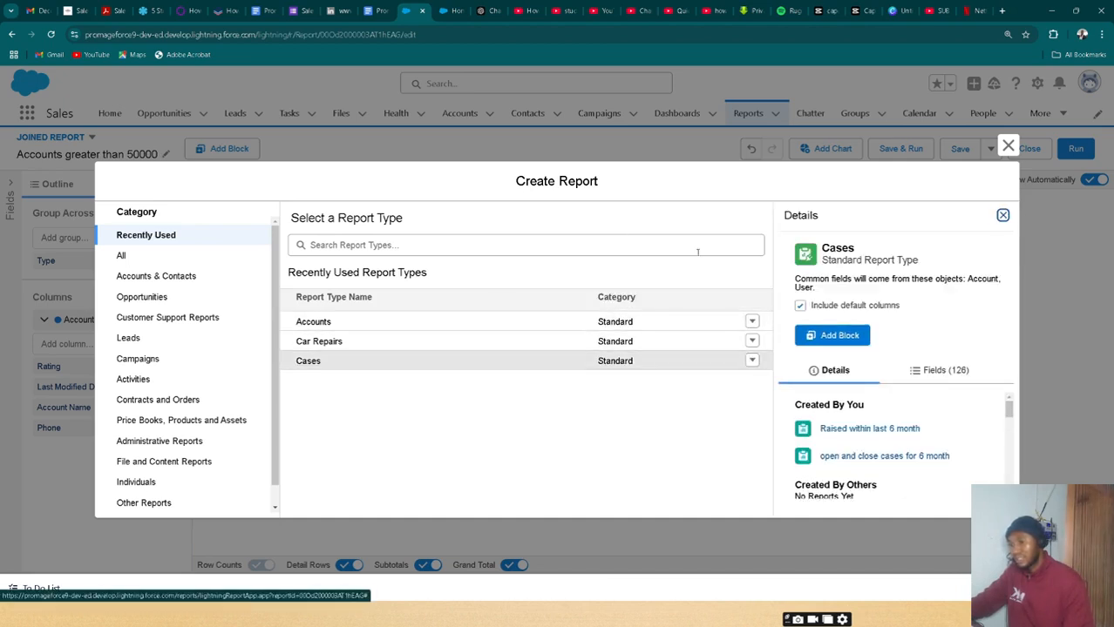
left_click(833, 337)
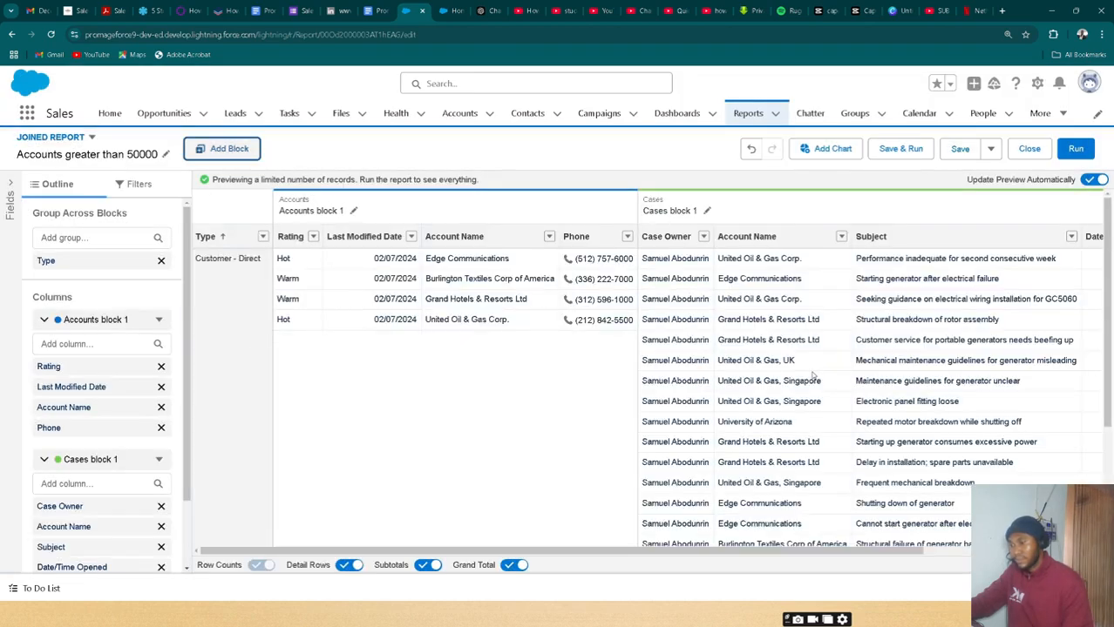
scroll(858, 320, "down", 5)
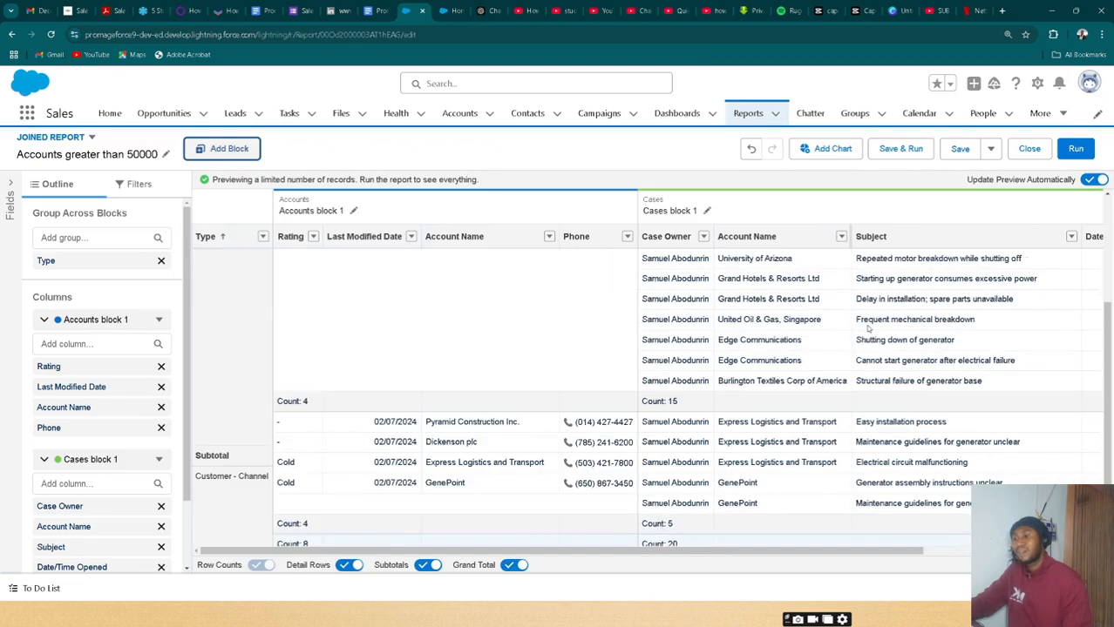
scroll(863, 321, "up", 5)
scroll(874, 324, "down", 5)
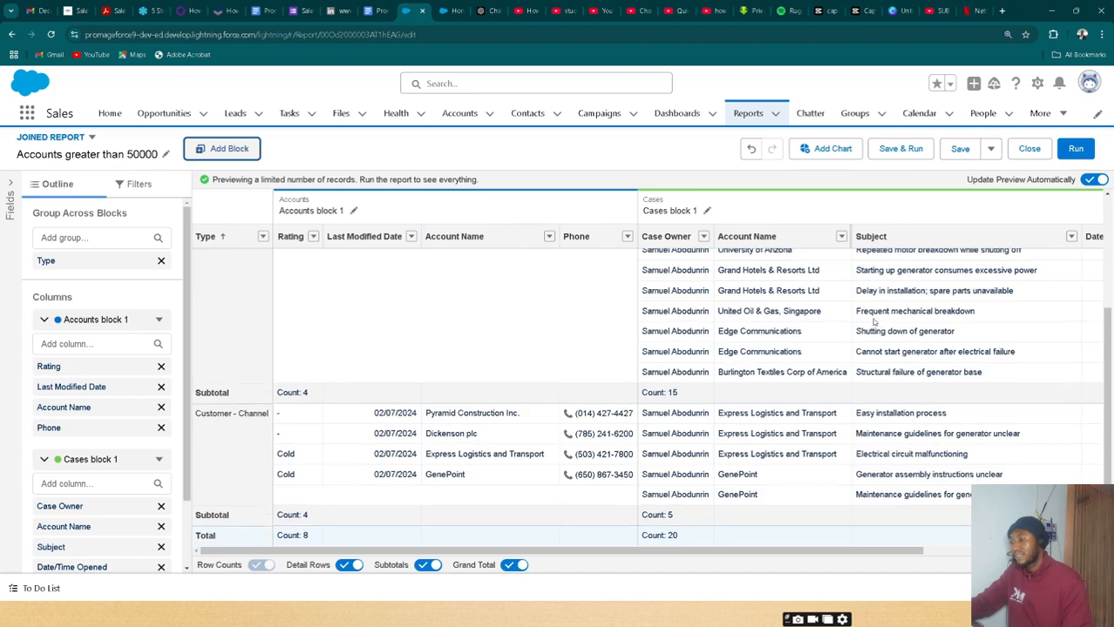
scroll(876, 322, "up", 2)
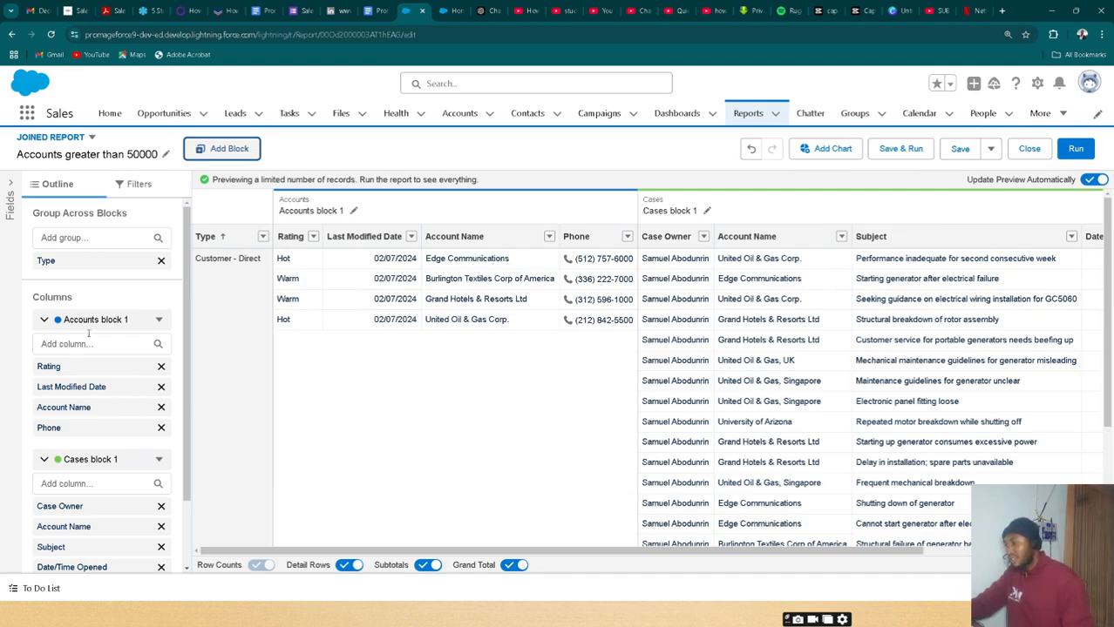
left_click(159, 320)
left_click(160, 322)
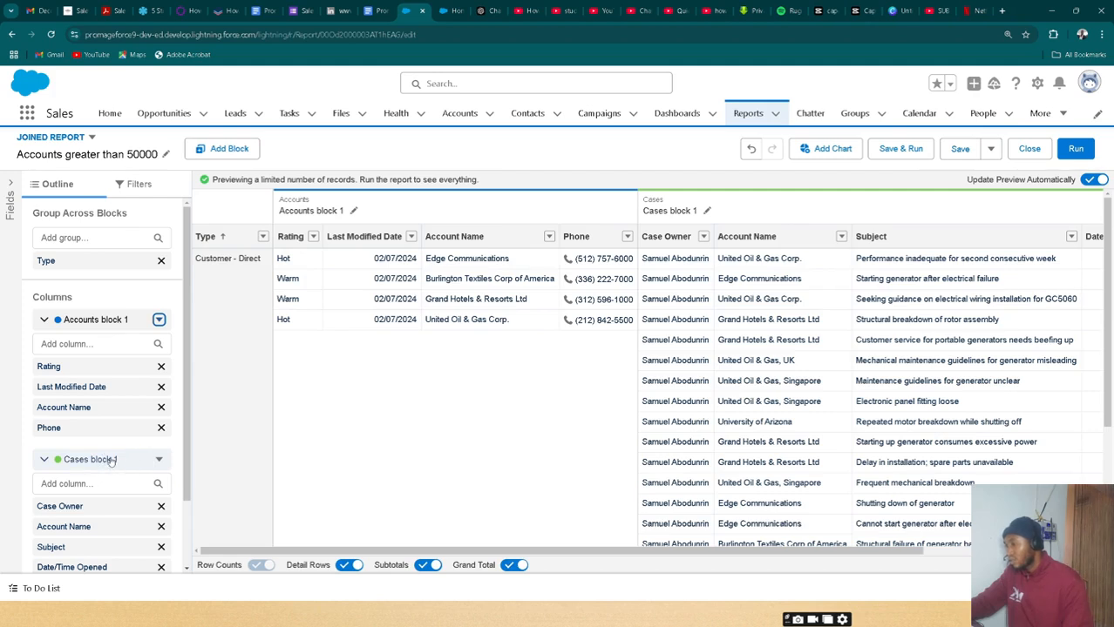
Remove the Cases block from the joined report
left_click(150, 460)
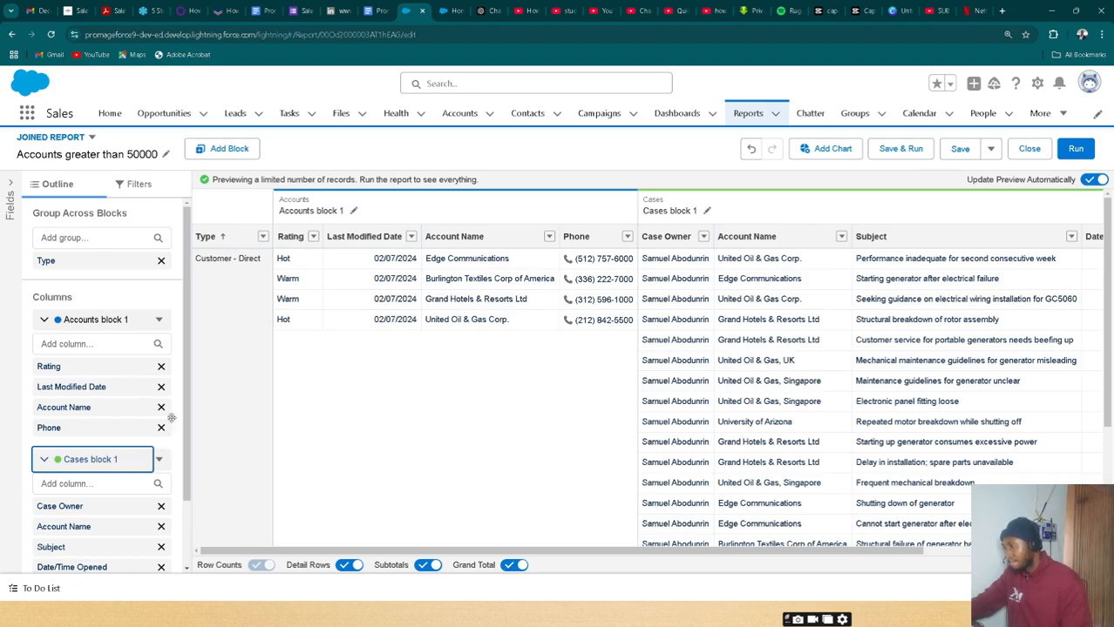
scroll(150, 323, "down", 1)
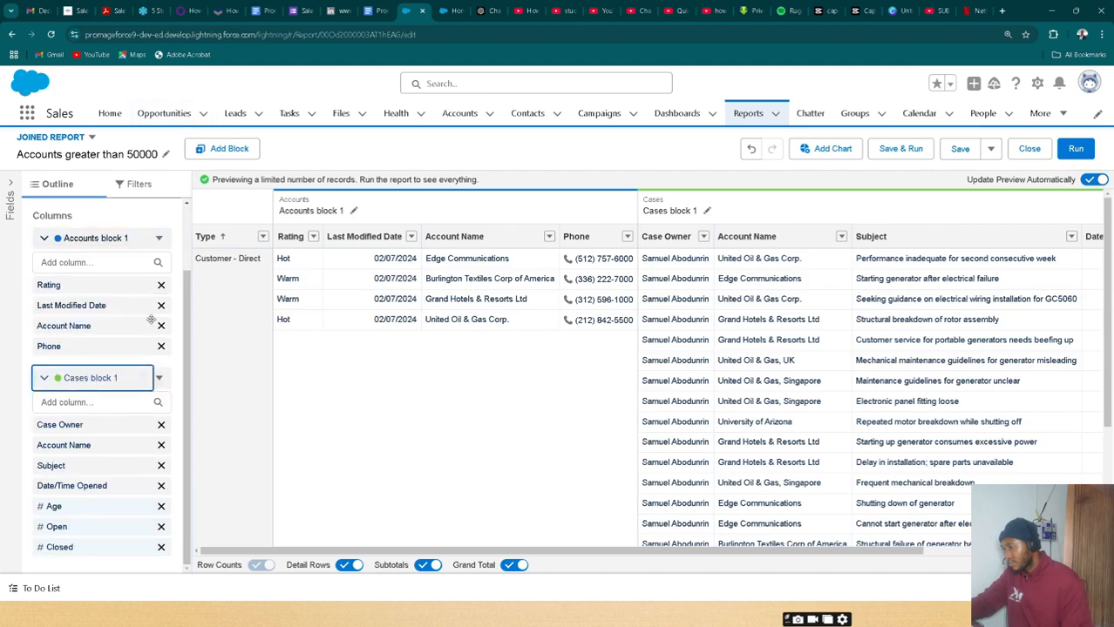
left_click(160, 376)
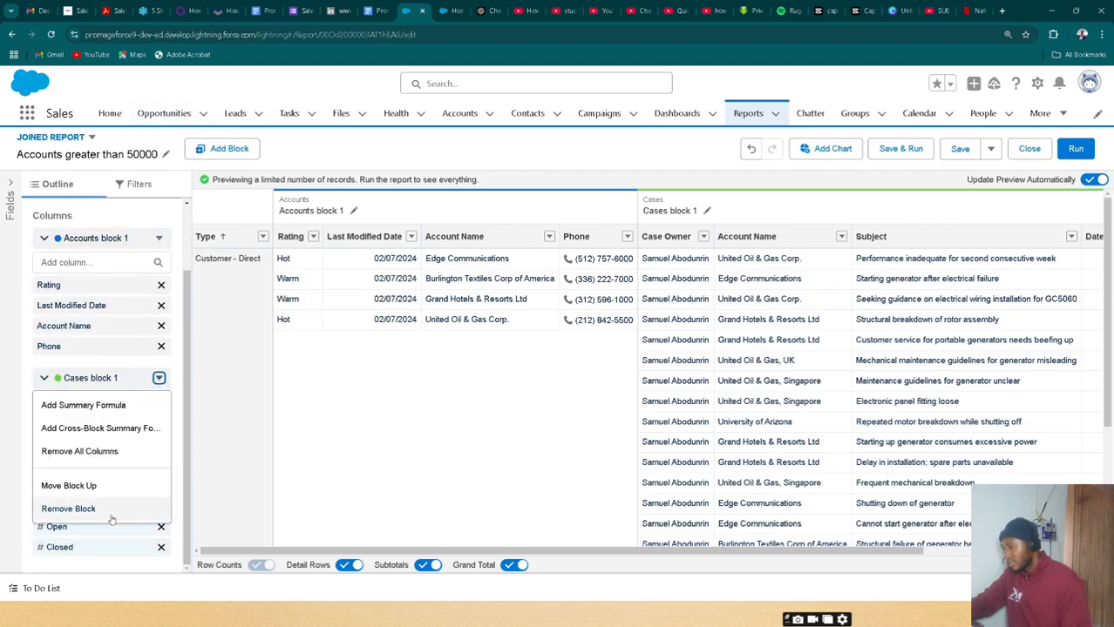
left_click(111, 512)
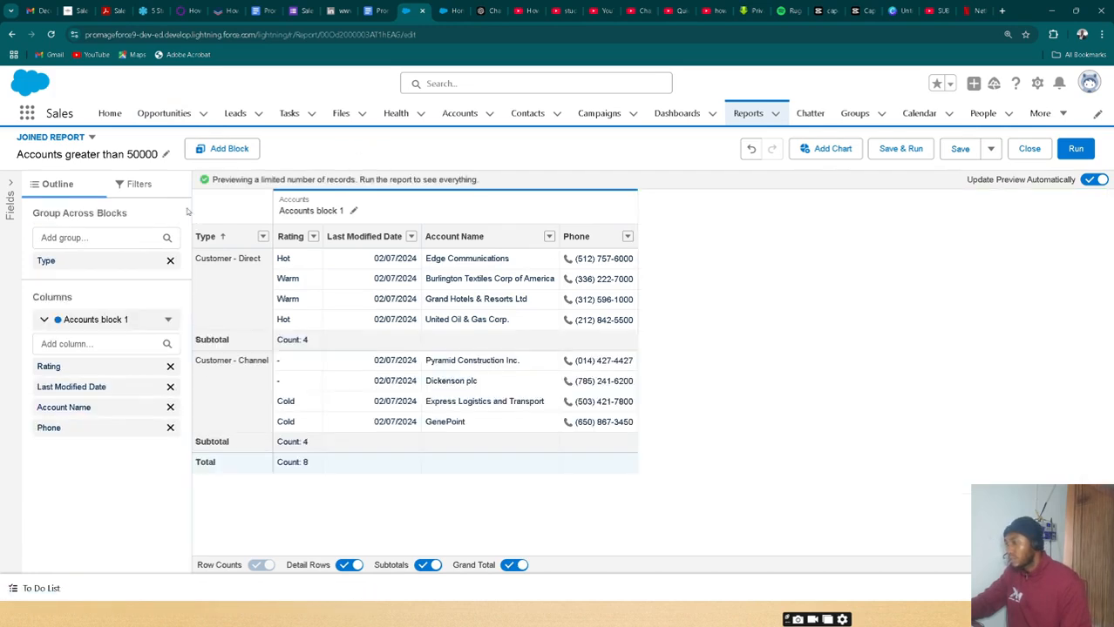
Add a second block with the Accounts report type, including its default columns, to the joined report
left_click(223, 153)
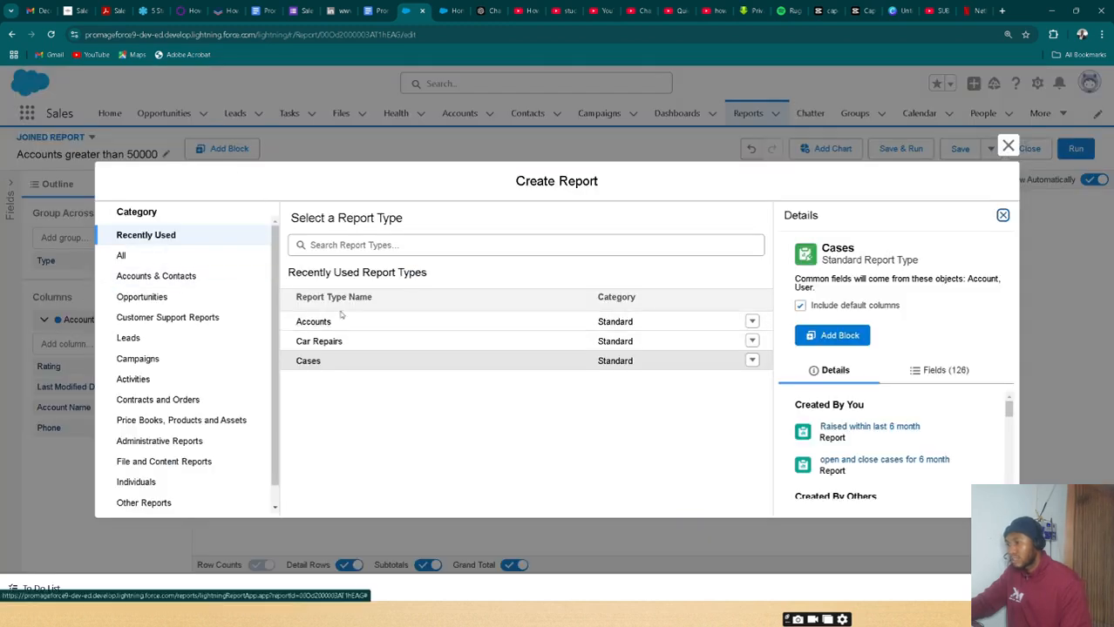
left_click(314, 324)
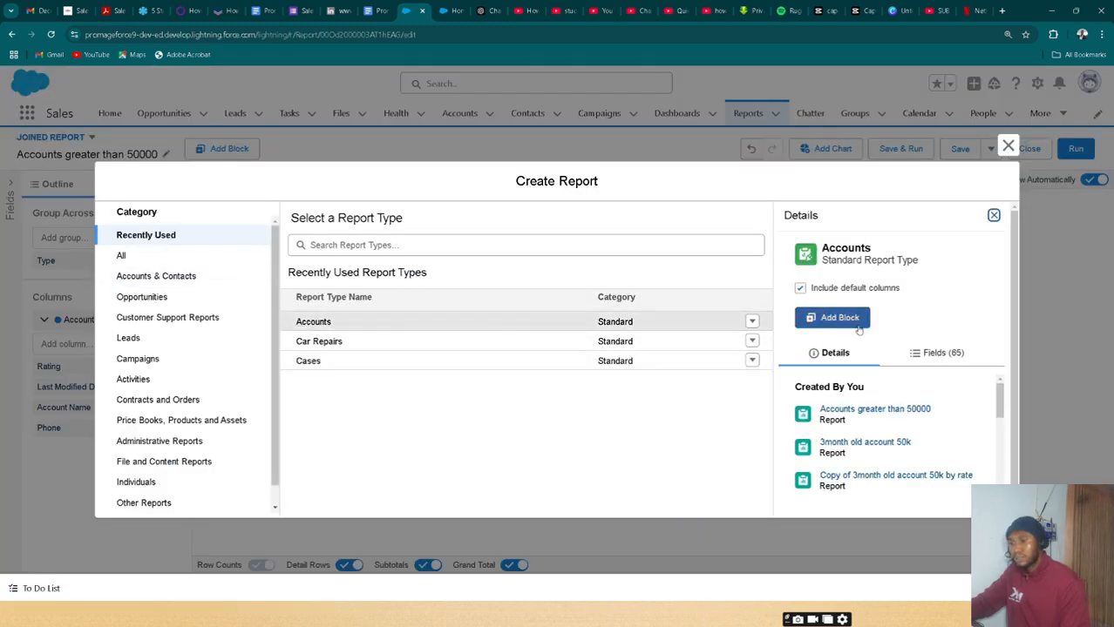
left_click(839, 319)
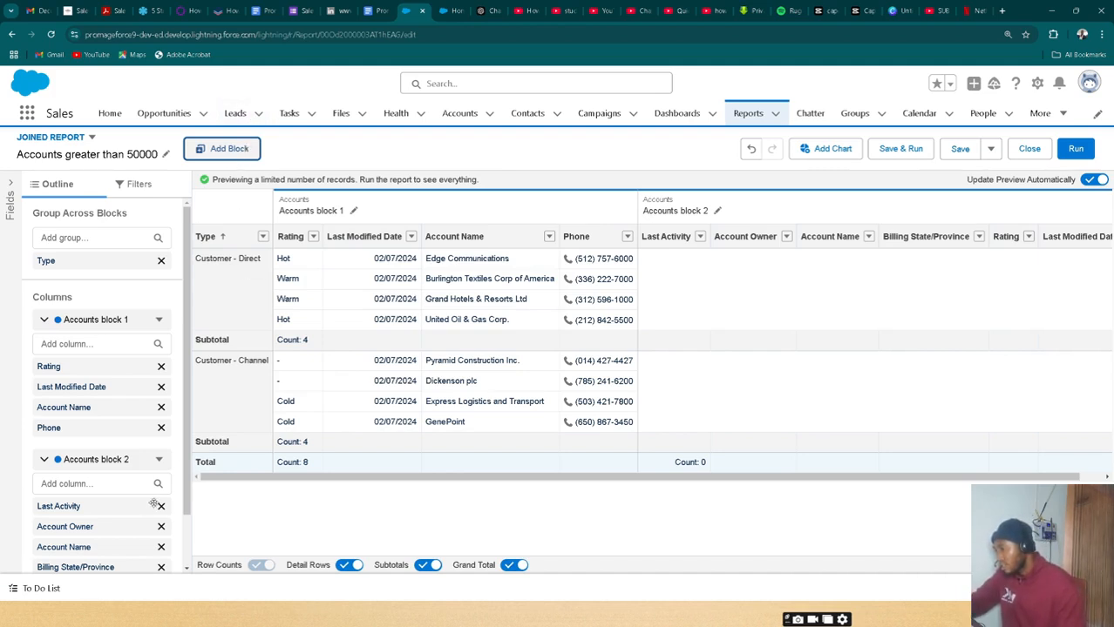
Remove the second Accounts block, keeping only the first block in the joined report
left_click(153, 459)
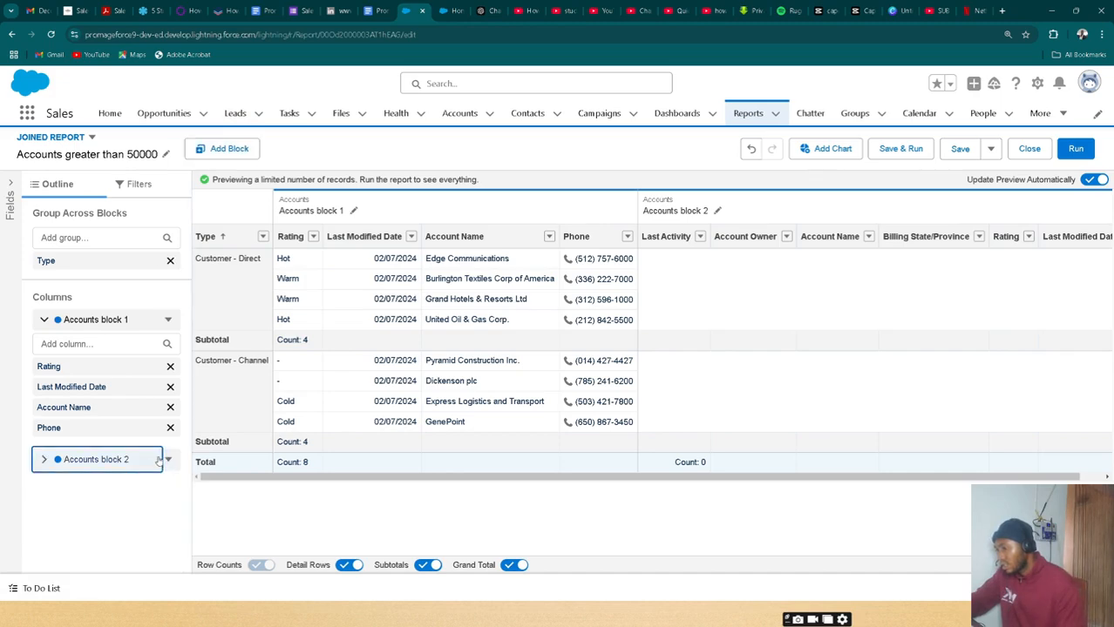
left_click(159, 459)
scroll(131, 505, "down", 1)
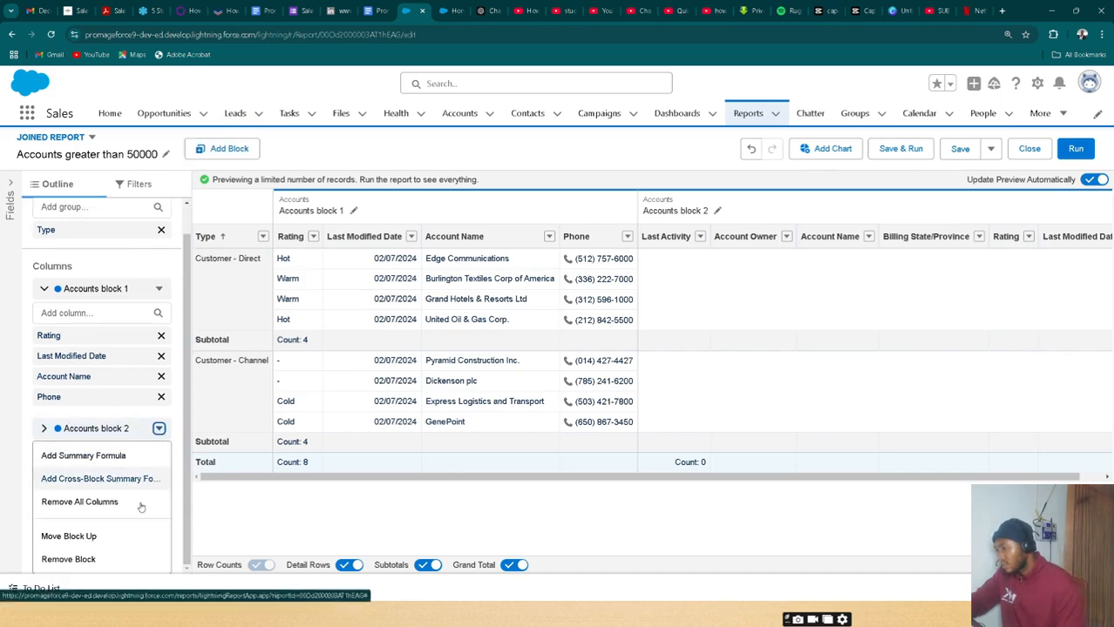
left_click(70, 558)
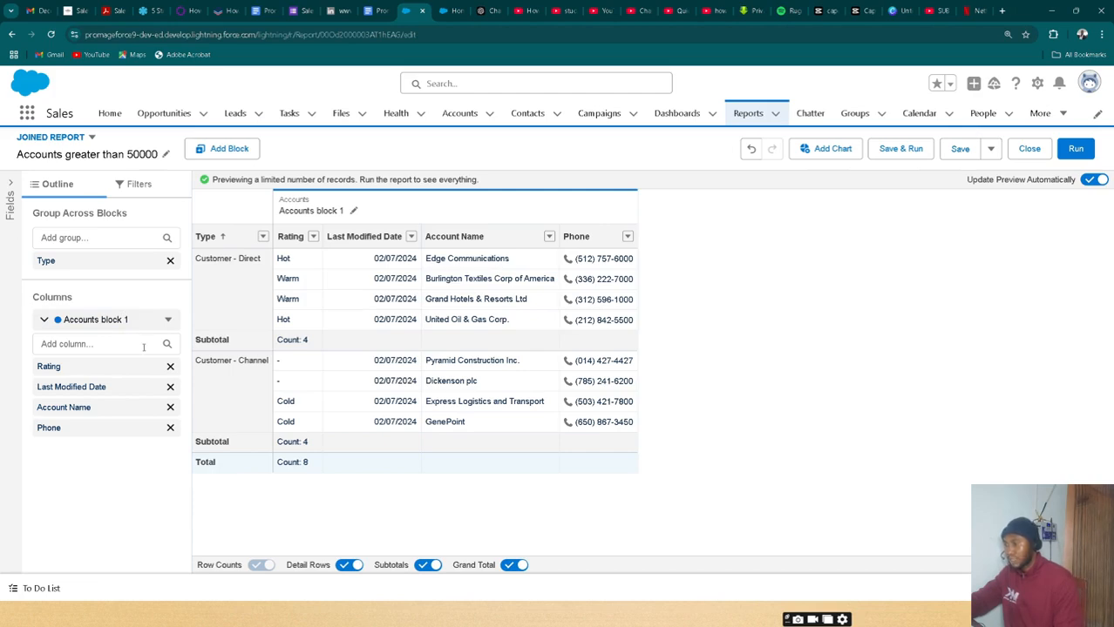
left_click(143, 346)
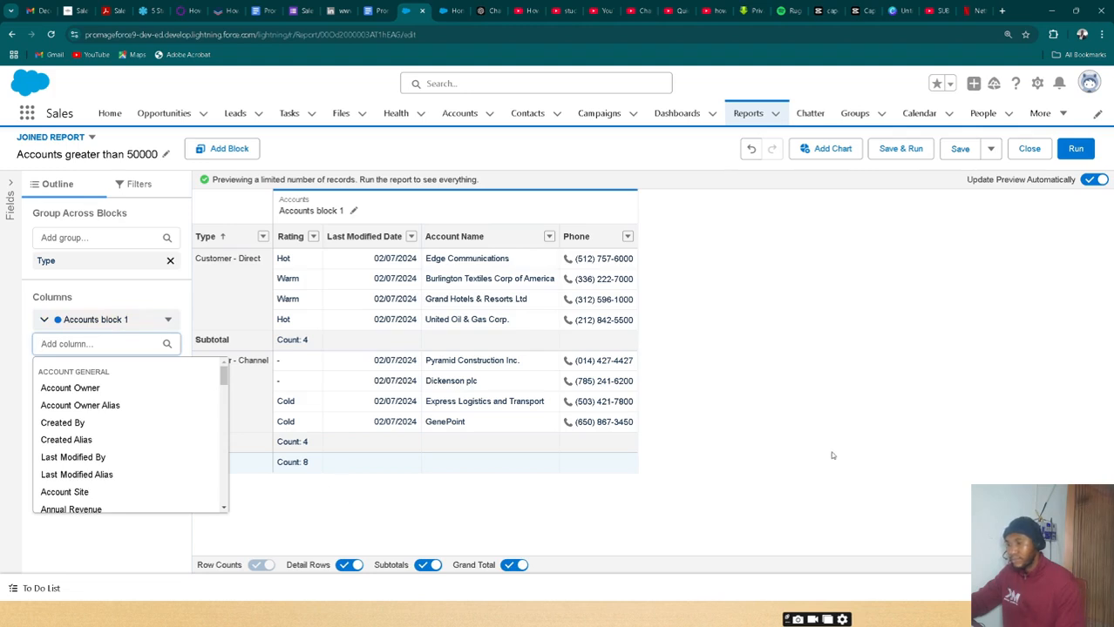
left_click(800, 477)
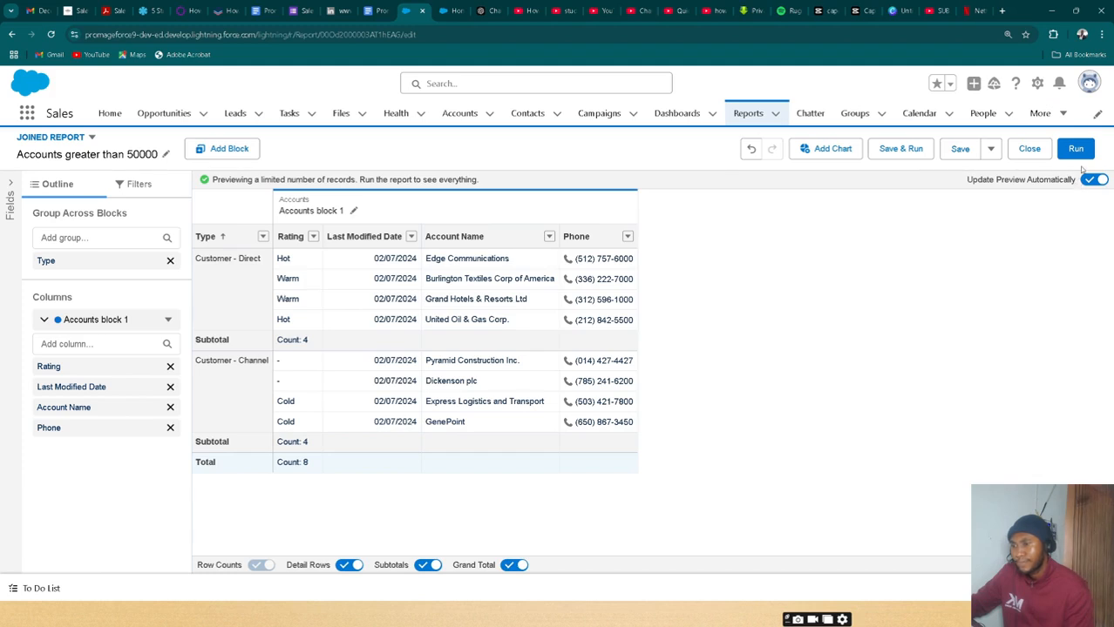
Save and run the joined report, and dismiss the save notification
left_click(889, 150)
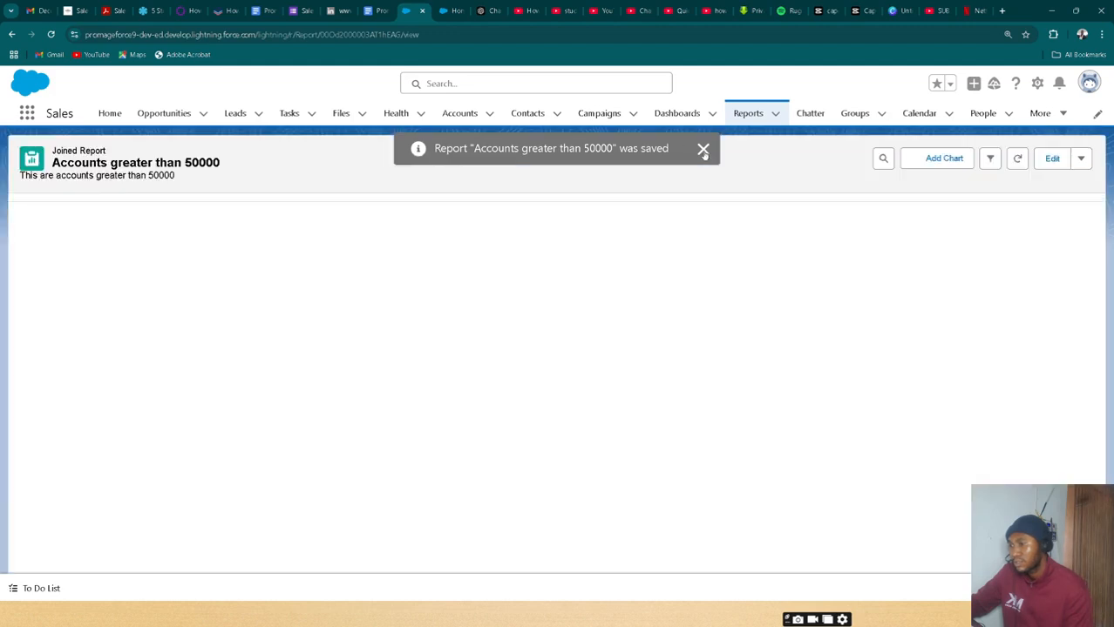
left_click(704, 154)
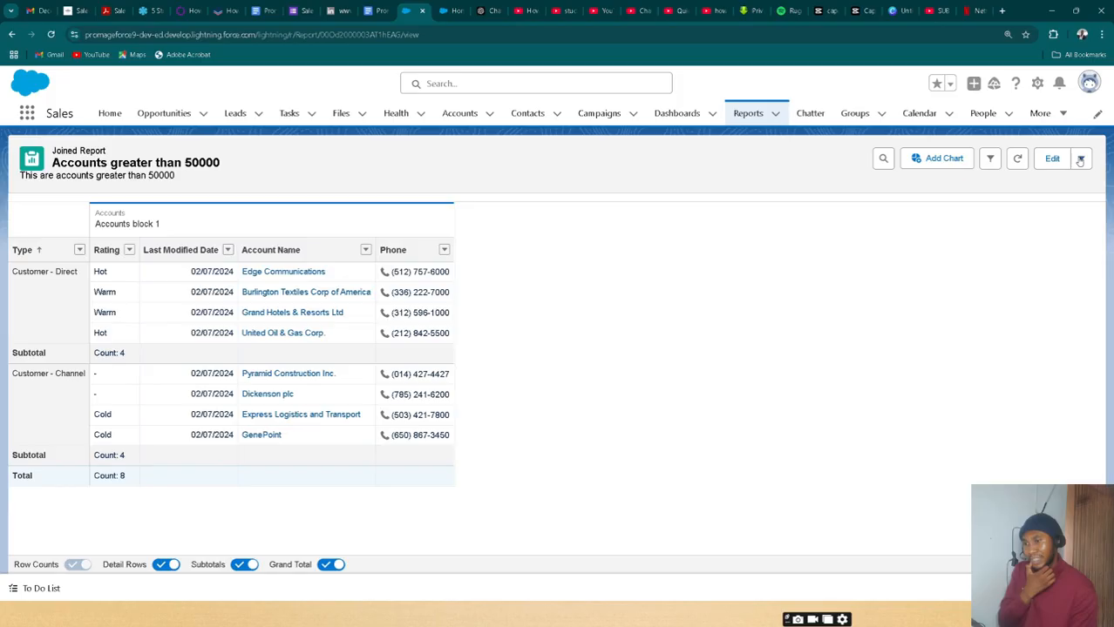
Export the report as a Formatted Report in Excel .xlsx format, and enable editing of the exported workbook in Excel
left_click(1079, 159)
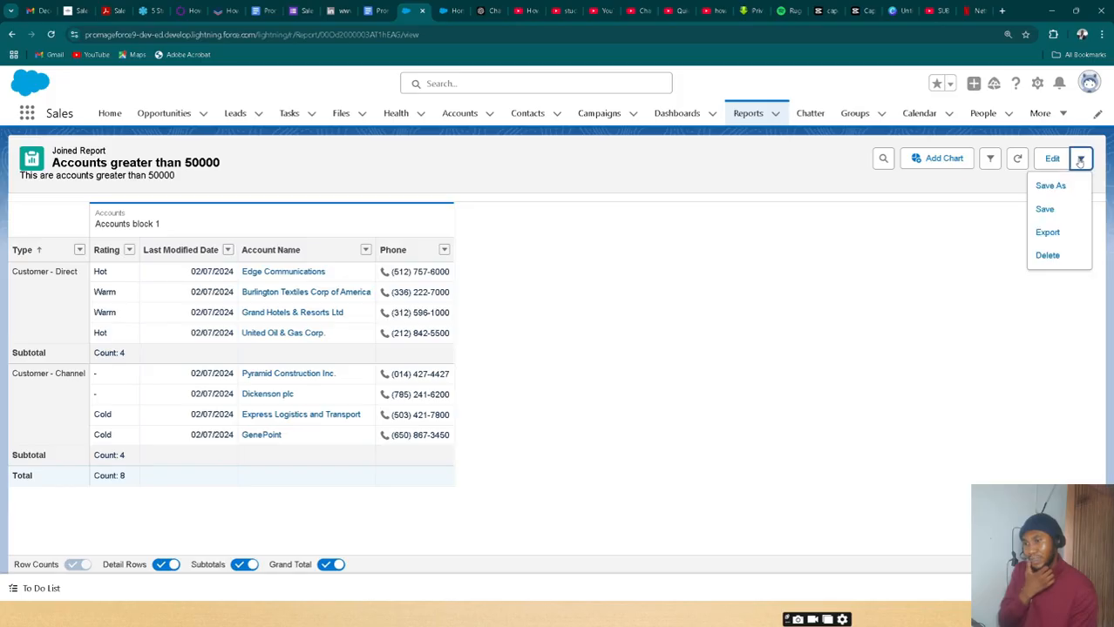
left_click(1052, 236)
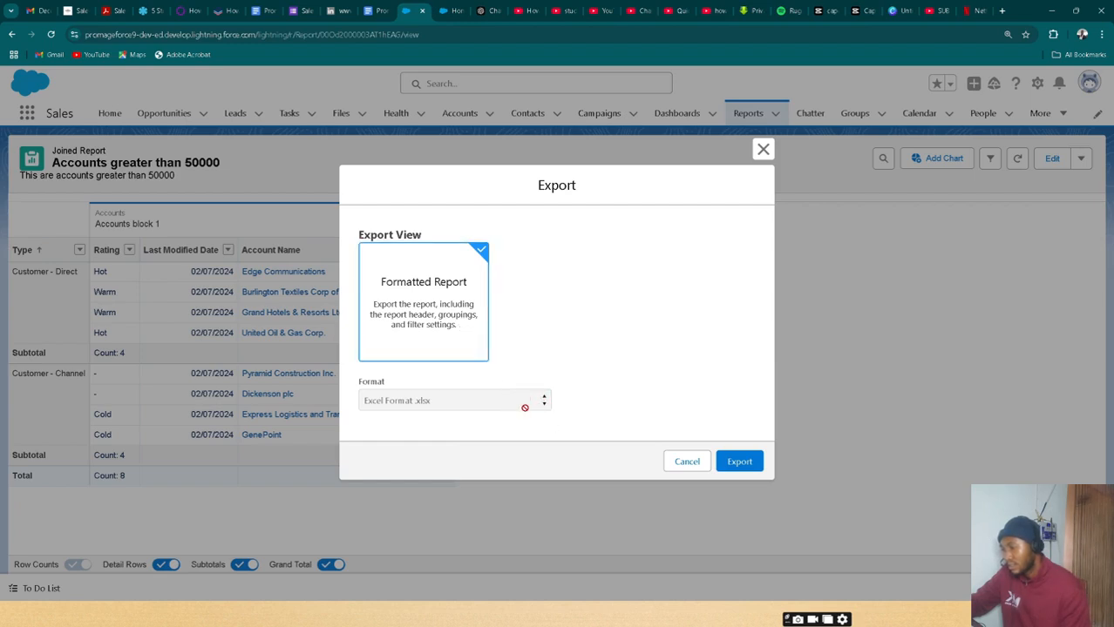
left_click(737, 462)
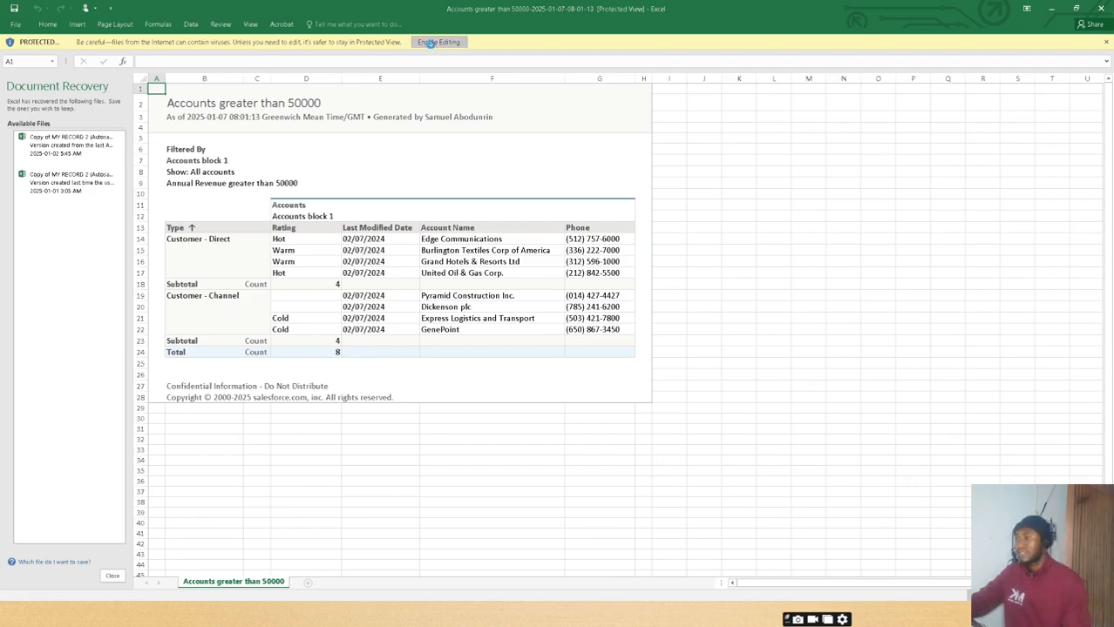
left_click(431, 46)
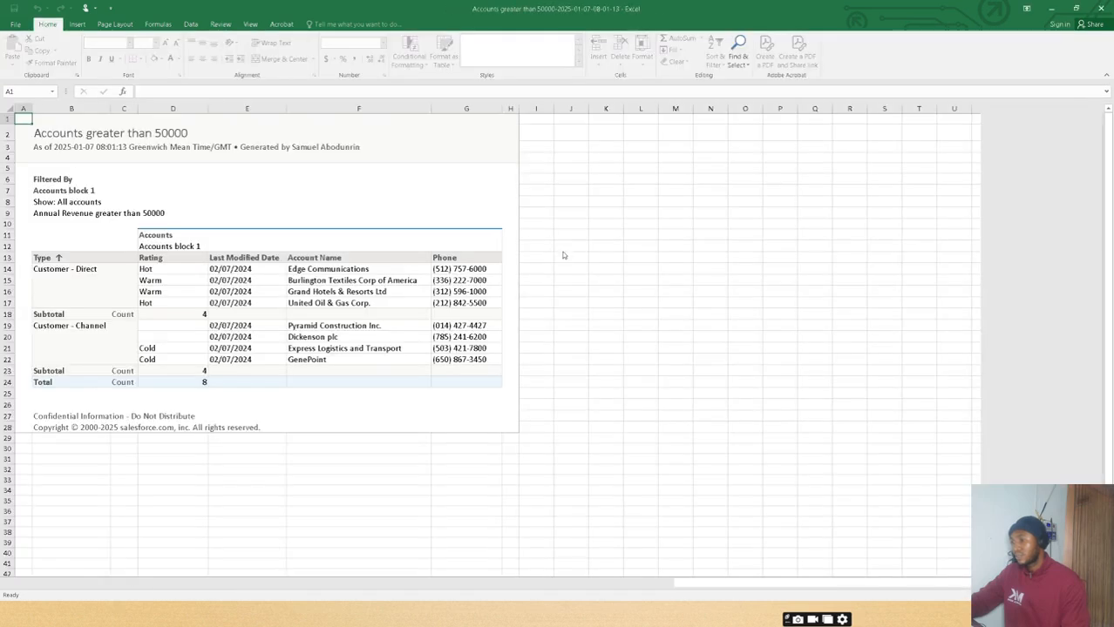